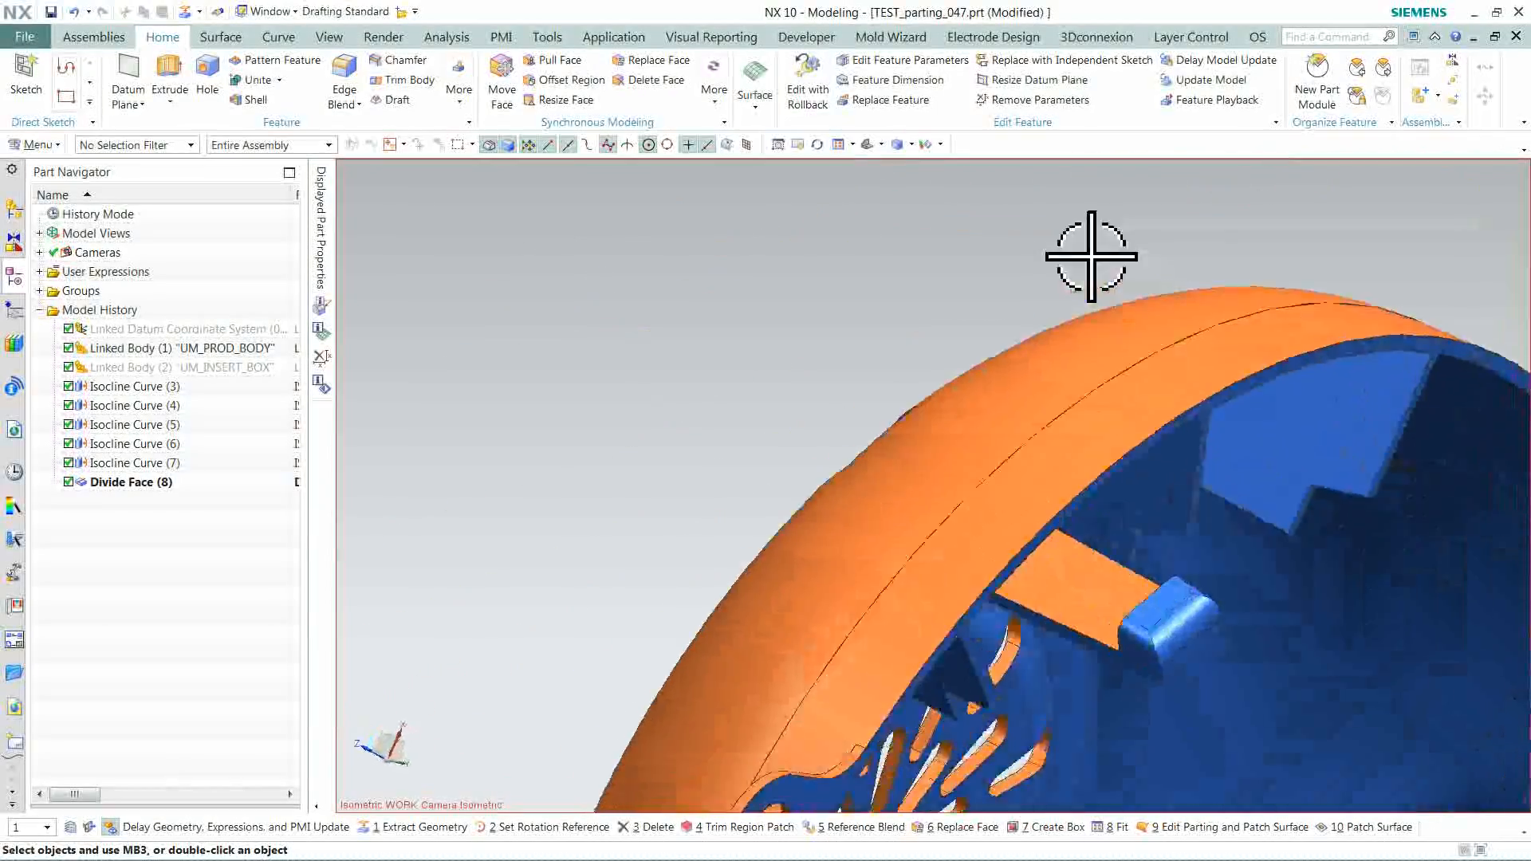
- Extract the five faces of the snap hook inside the housing as an associative sheet, picking them with the Single Face rule
left_click(461, 103)
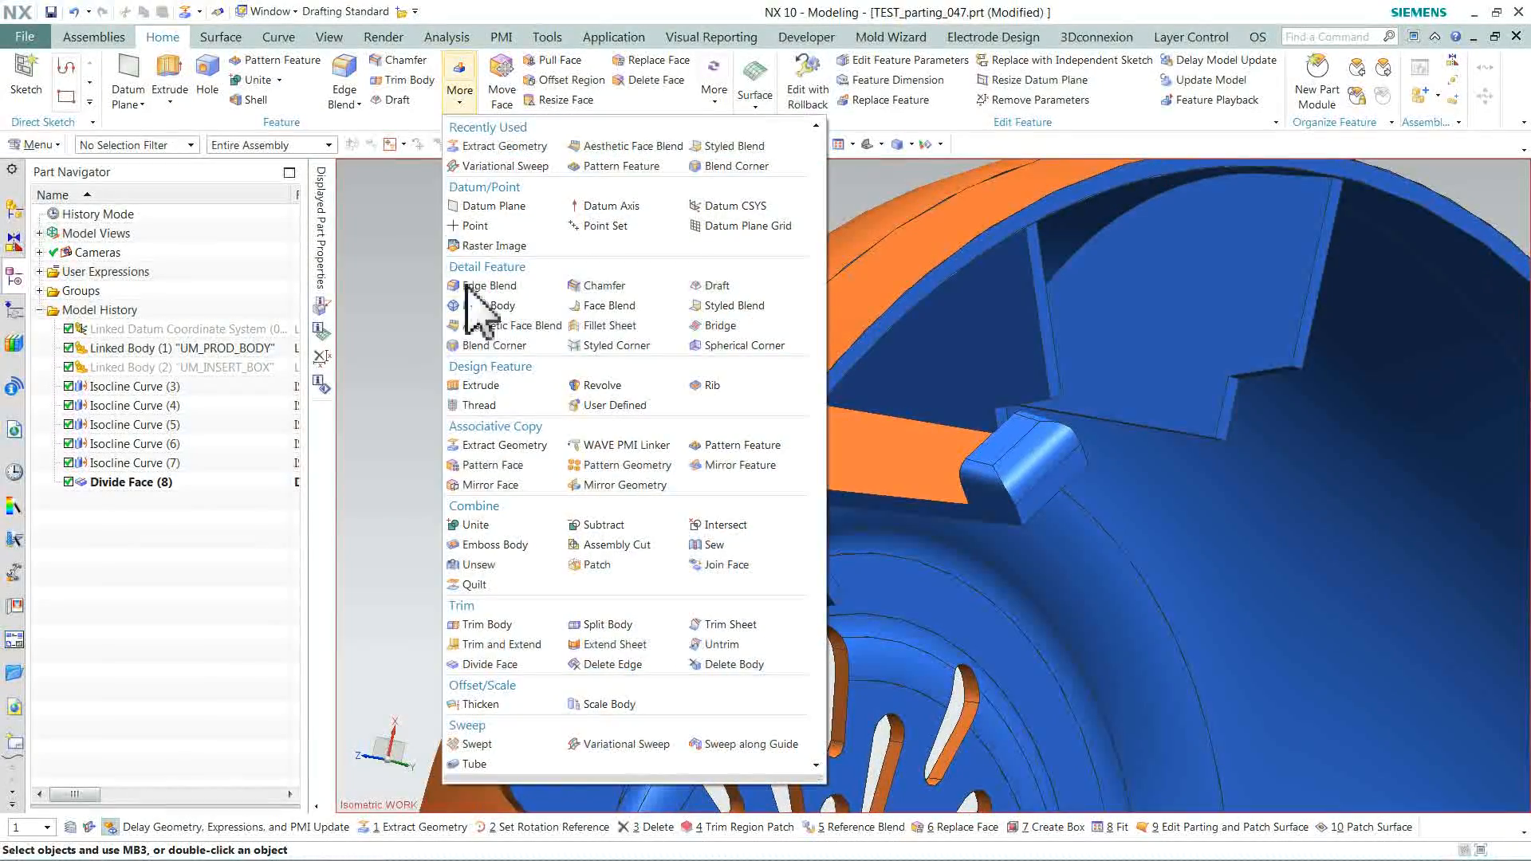
left_click(504, 447)
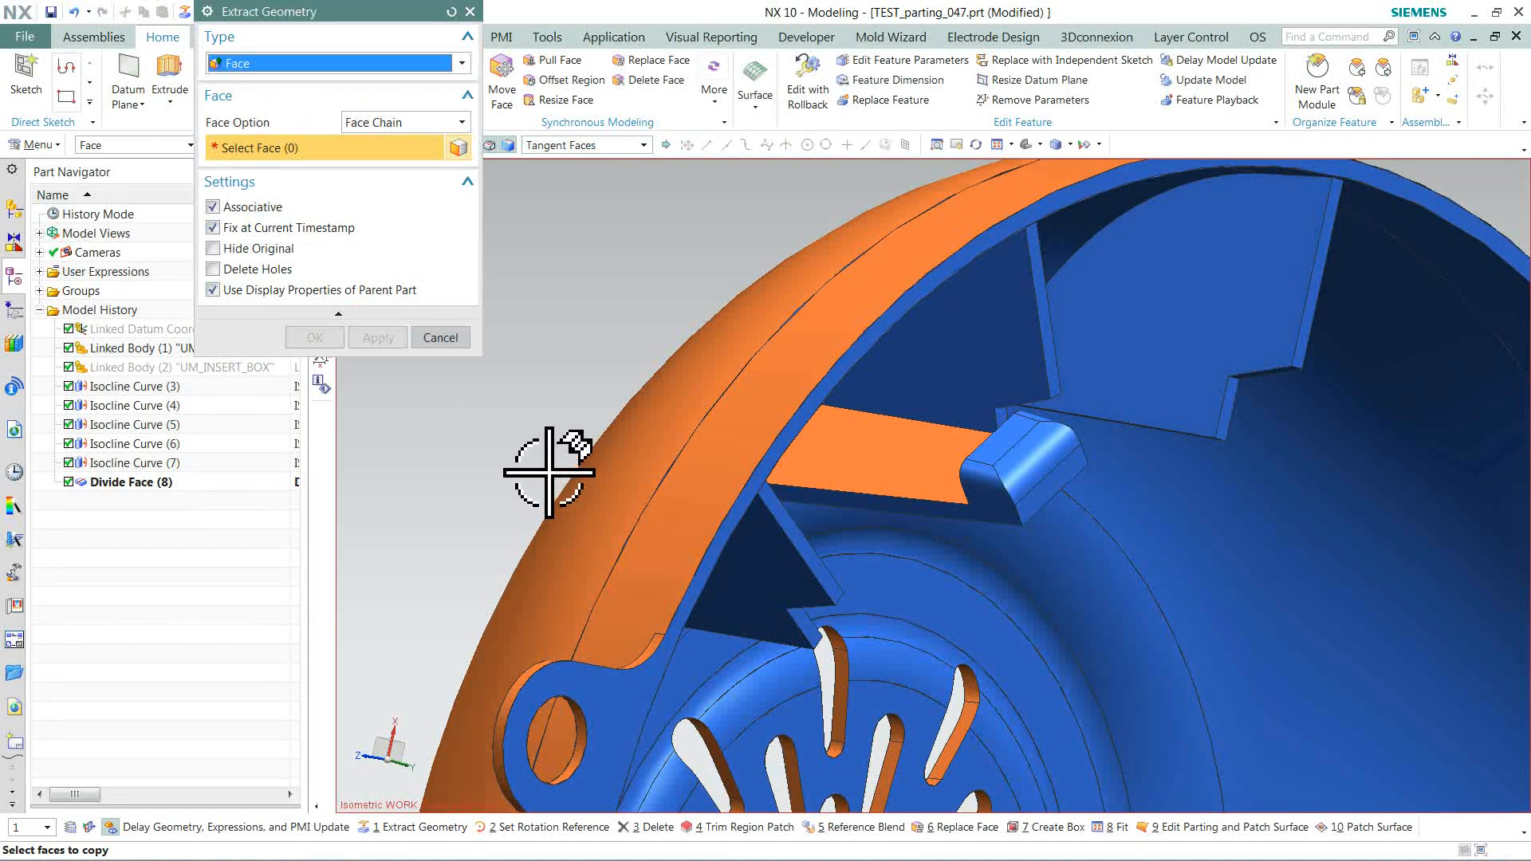
left_click(565, 145)
left_click(568, 159)
left_click(996, 501)
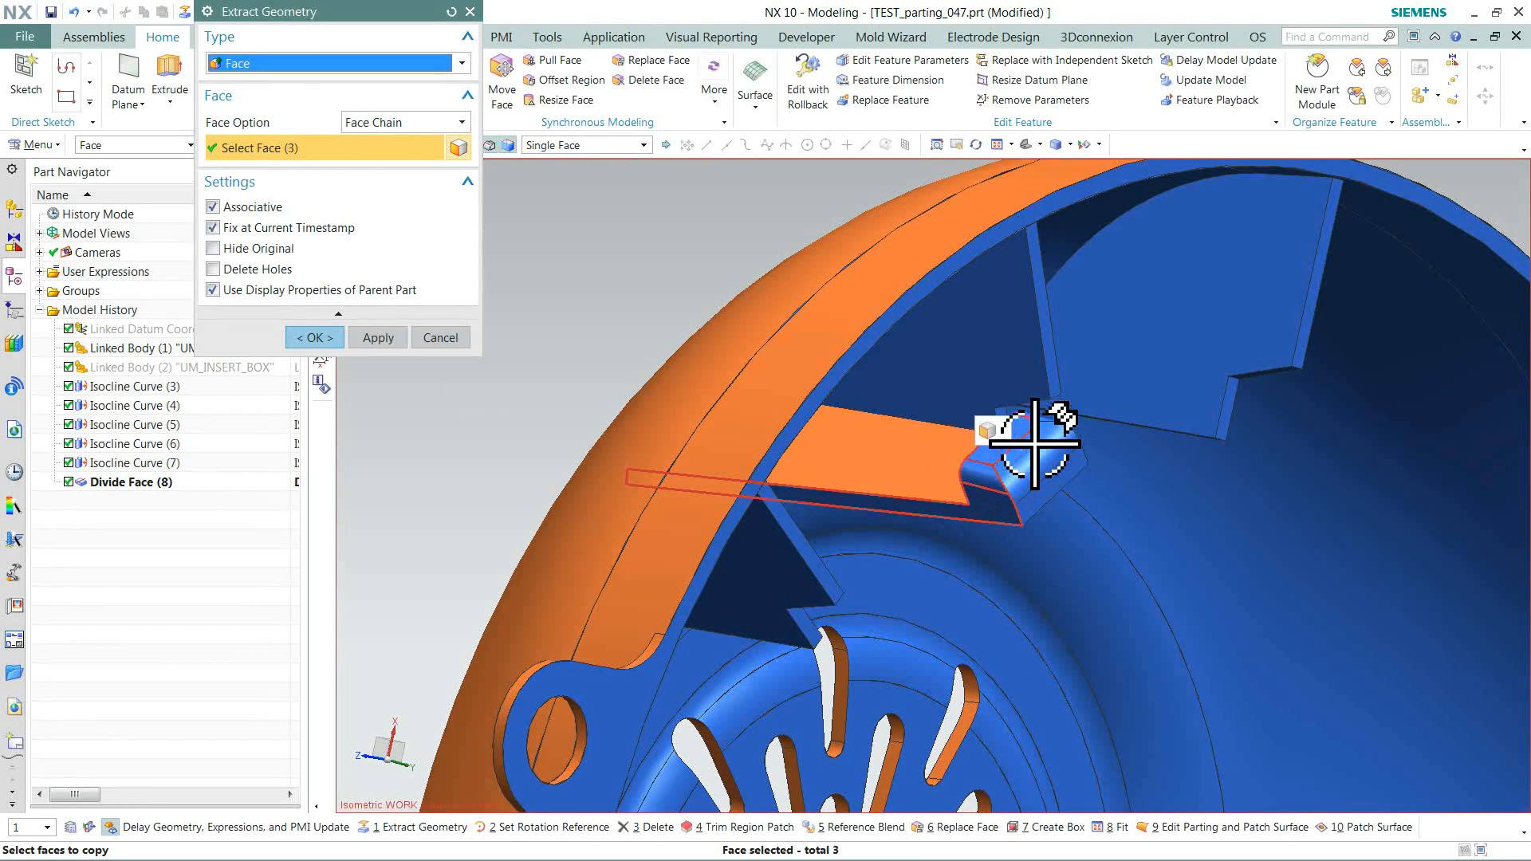
left_click(997, 447)
middle_click_drag(982, 443, 916, 615)
left_click(916, 615)
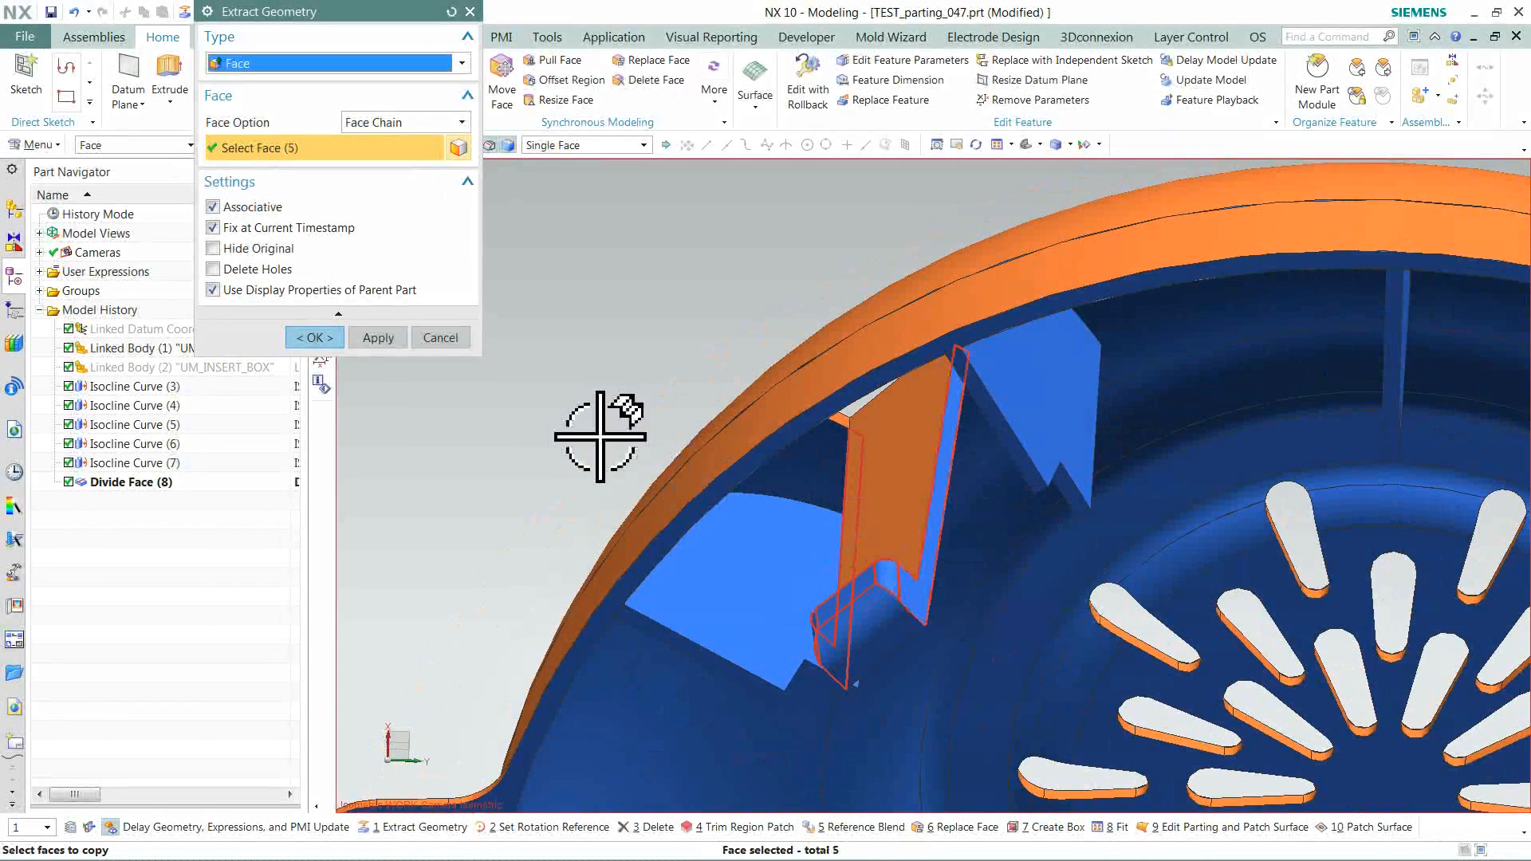
left_click(383, 338)
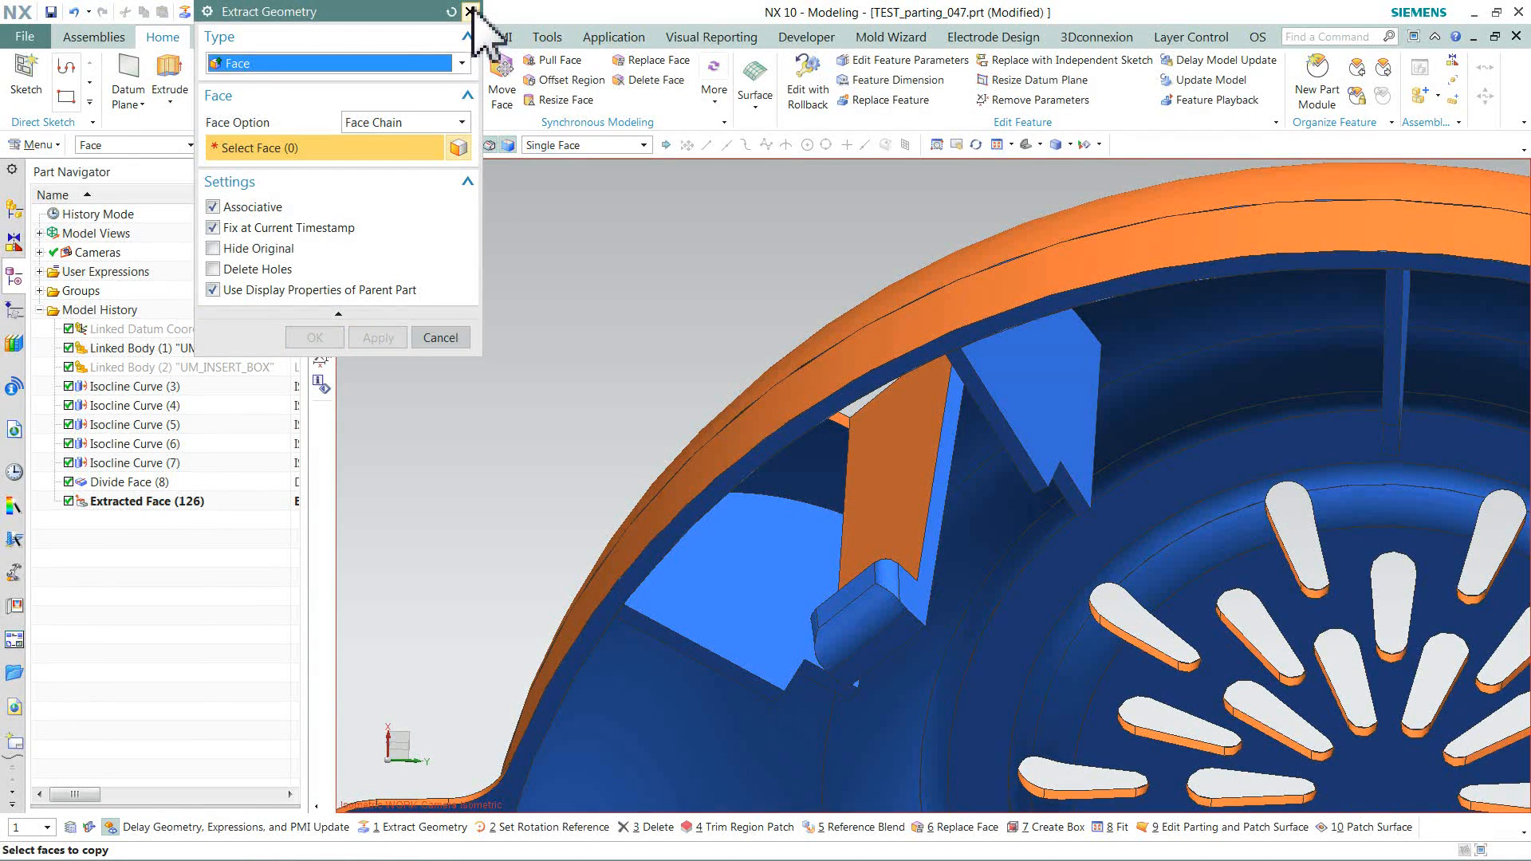
left_click(471, 11)
- Extend the lower boundary edges of the extracted hook sheet by an offset of 2.6 in
left_click(220, 37)
left_click(770, 80)
left_click(877, 573)
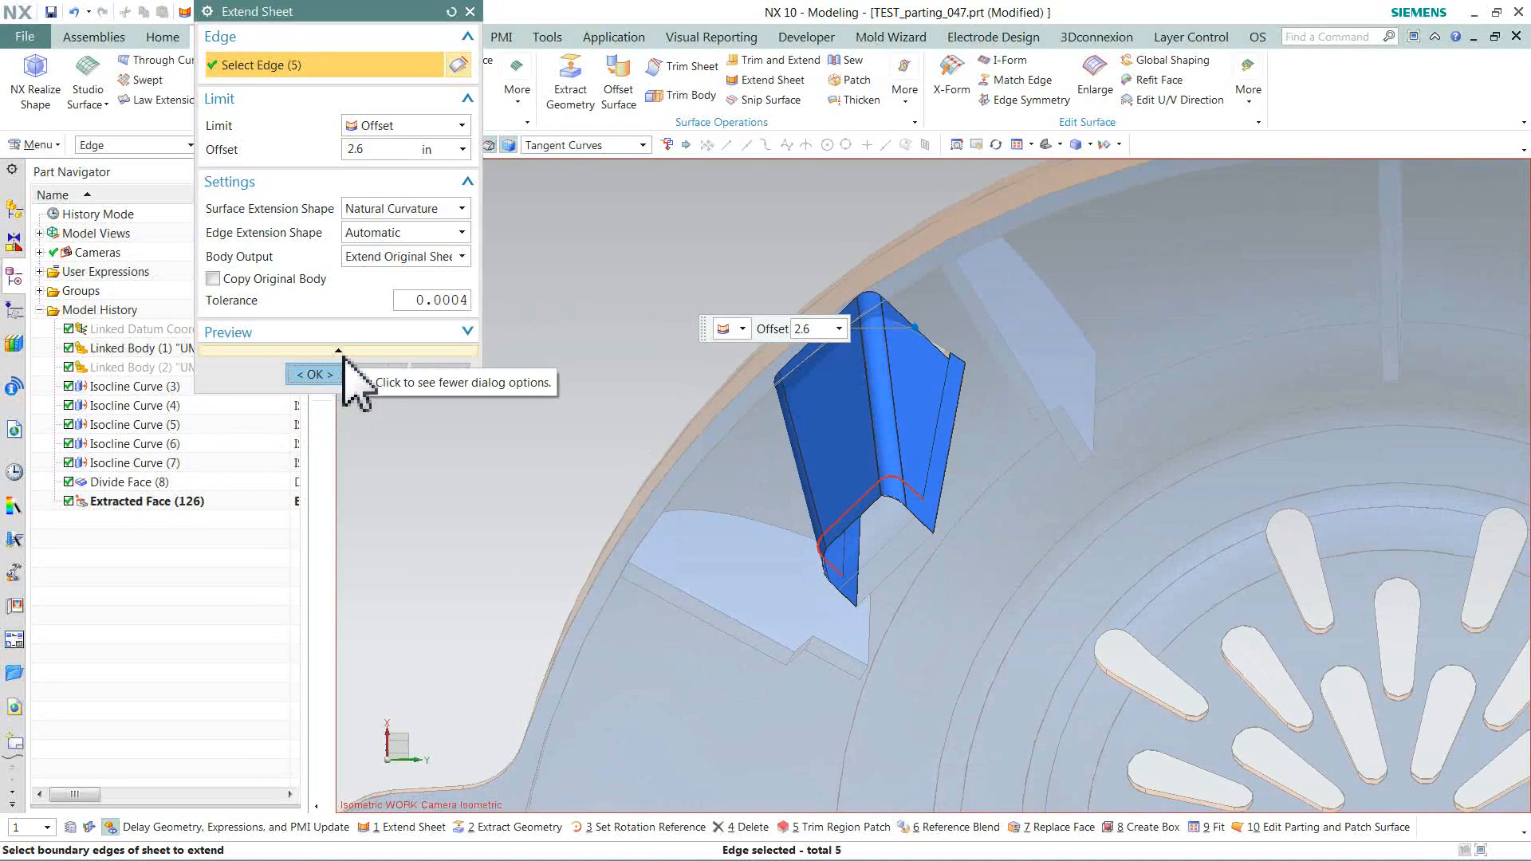
left_click(329, 374)
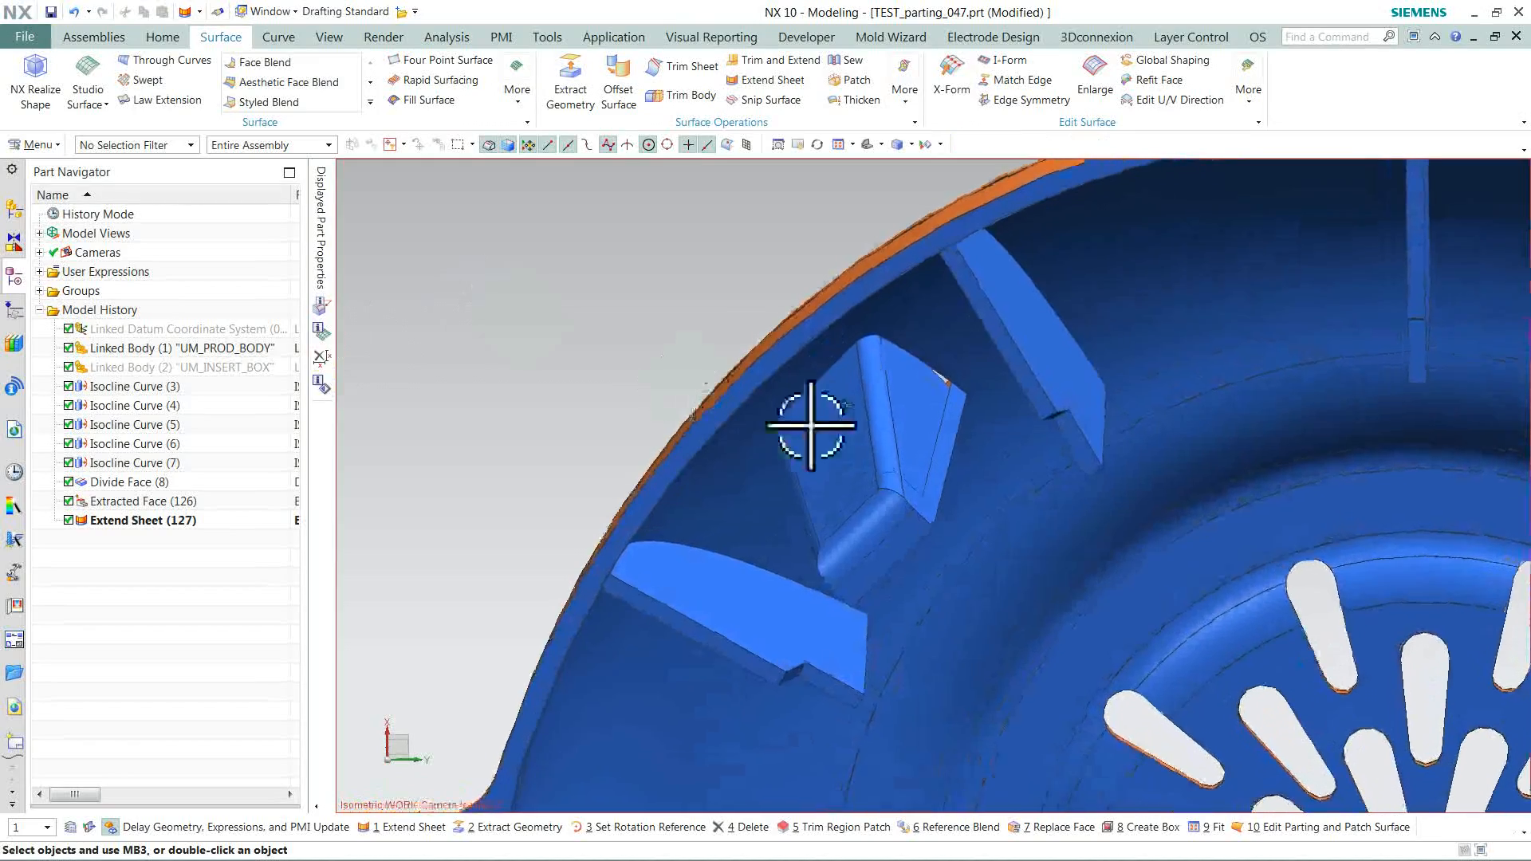
- Check the extended hook sheet from outside at the housing opening, and delete the extracted face and extend sheet features
left_click(834, 415)
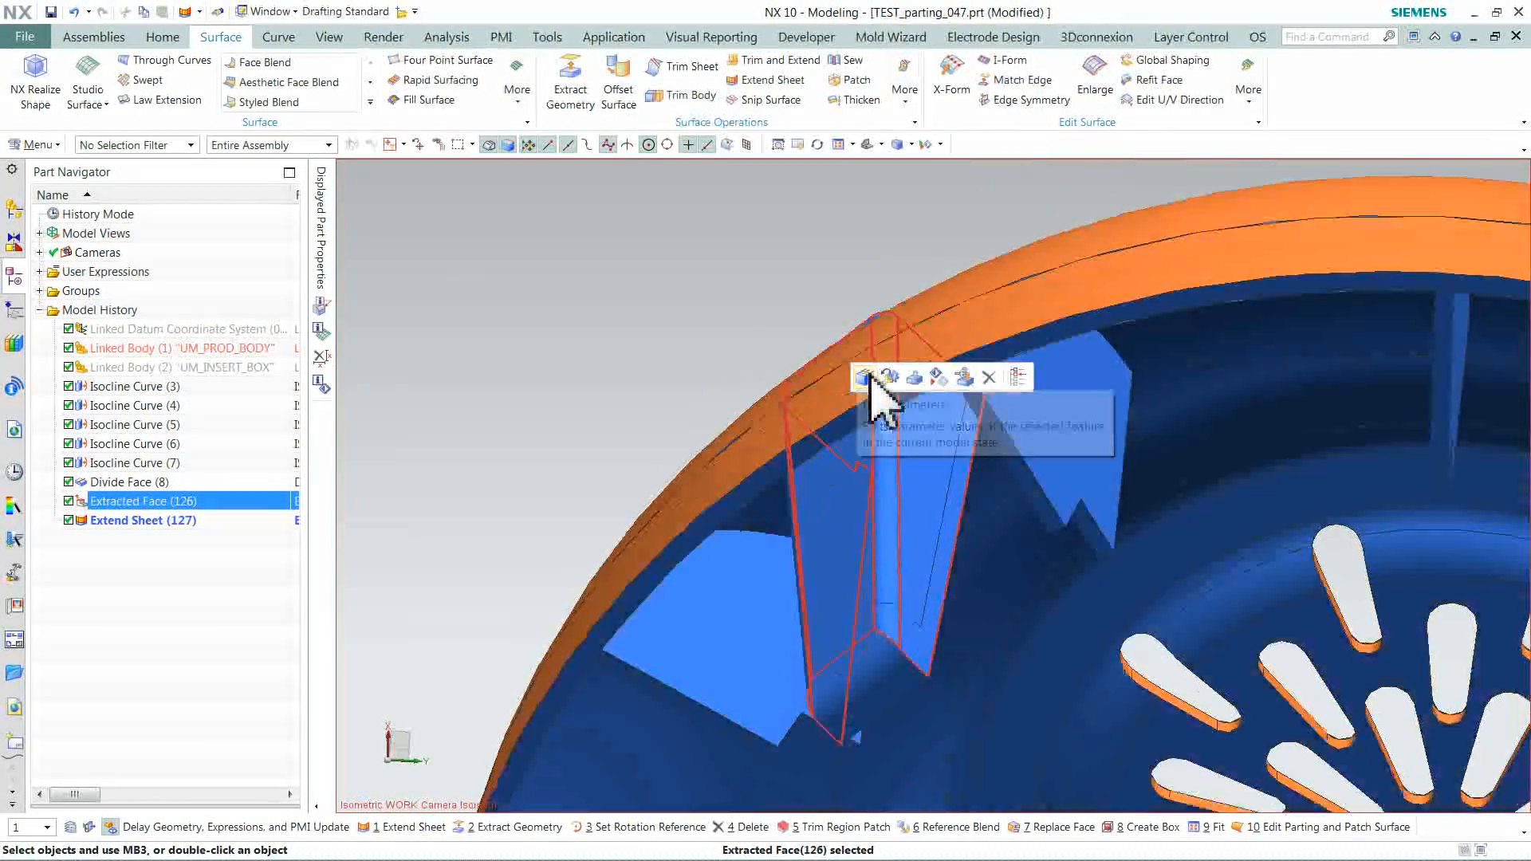
middle_click_drag(878, 375, 551, 556)
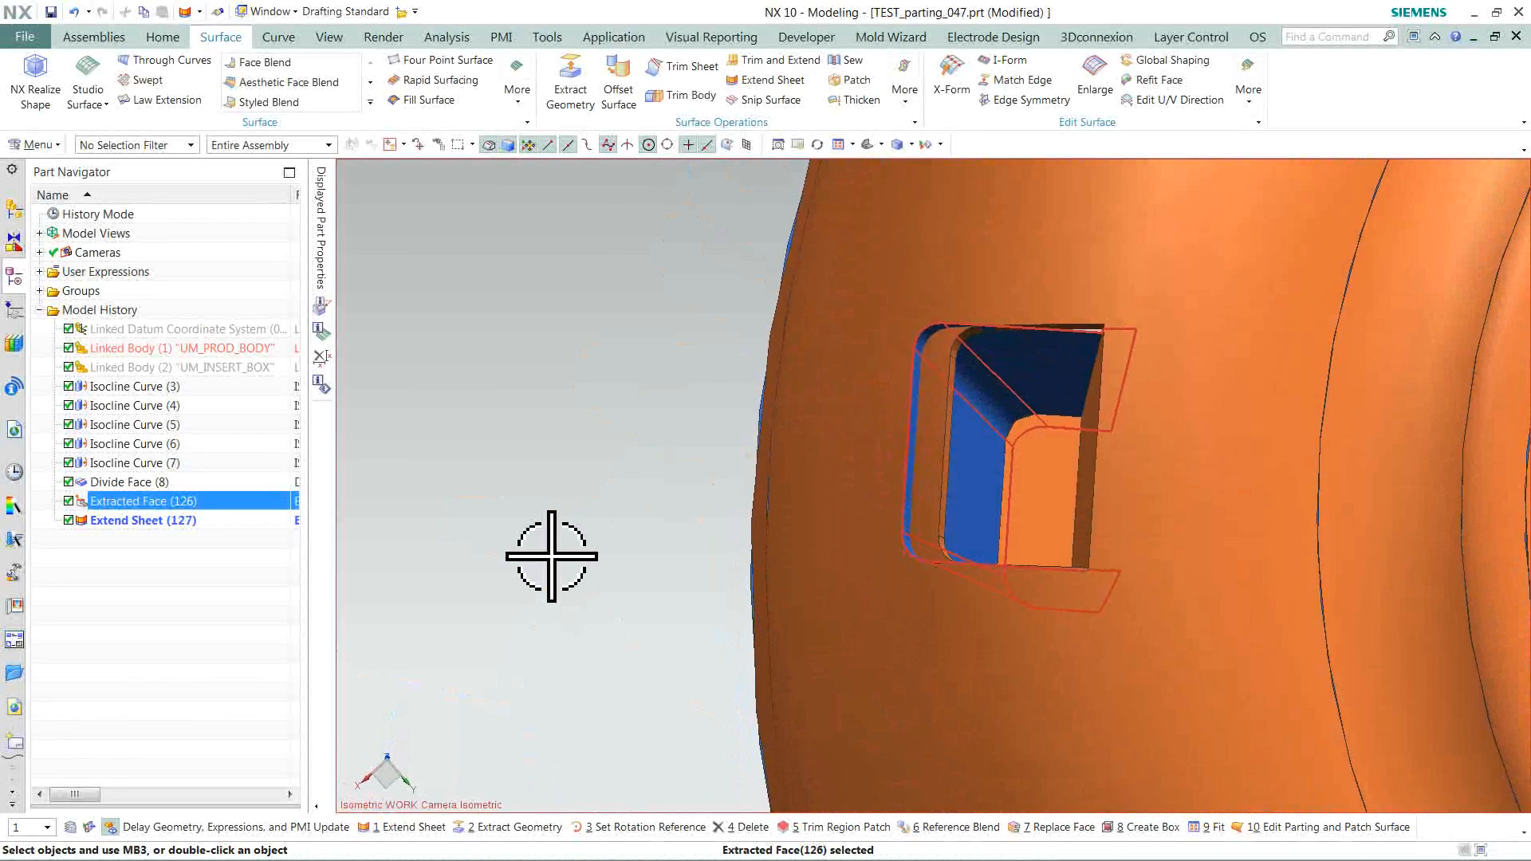
key("Escape")
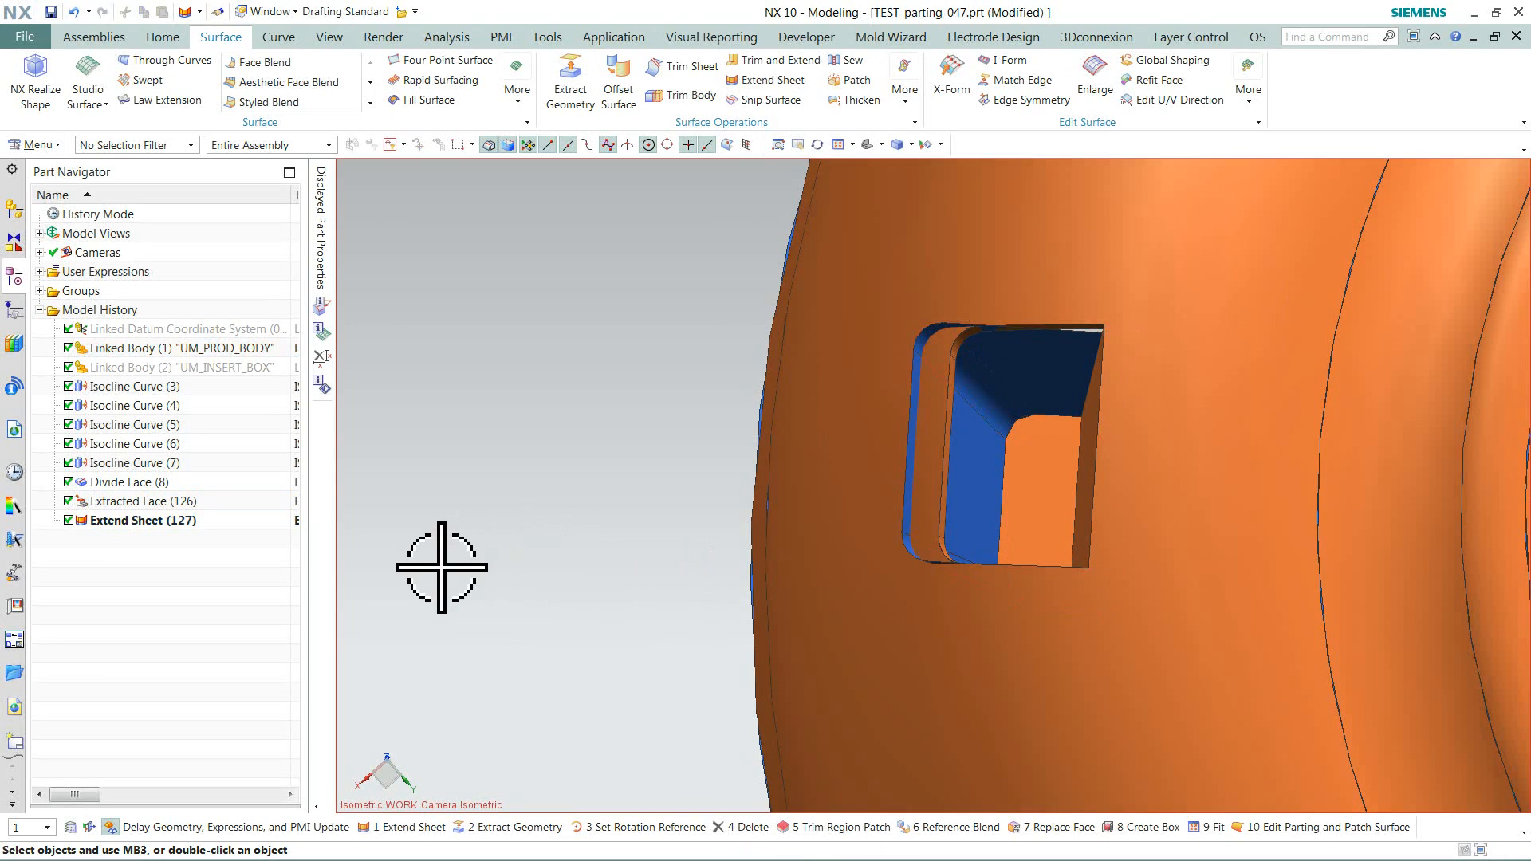
left_click(194, 503)
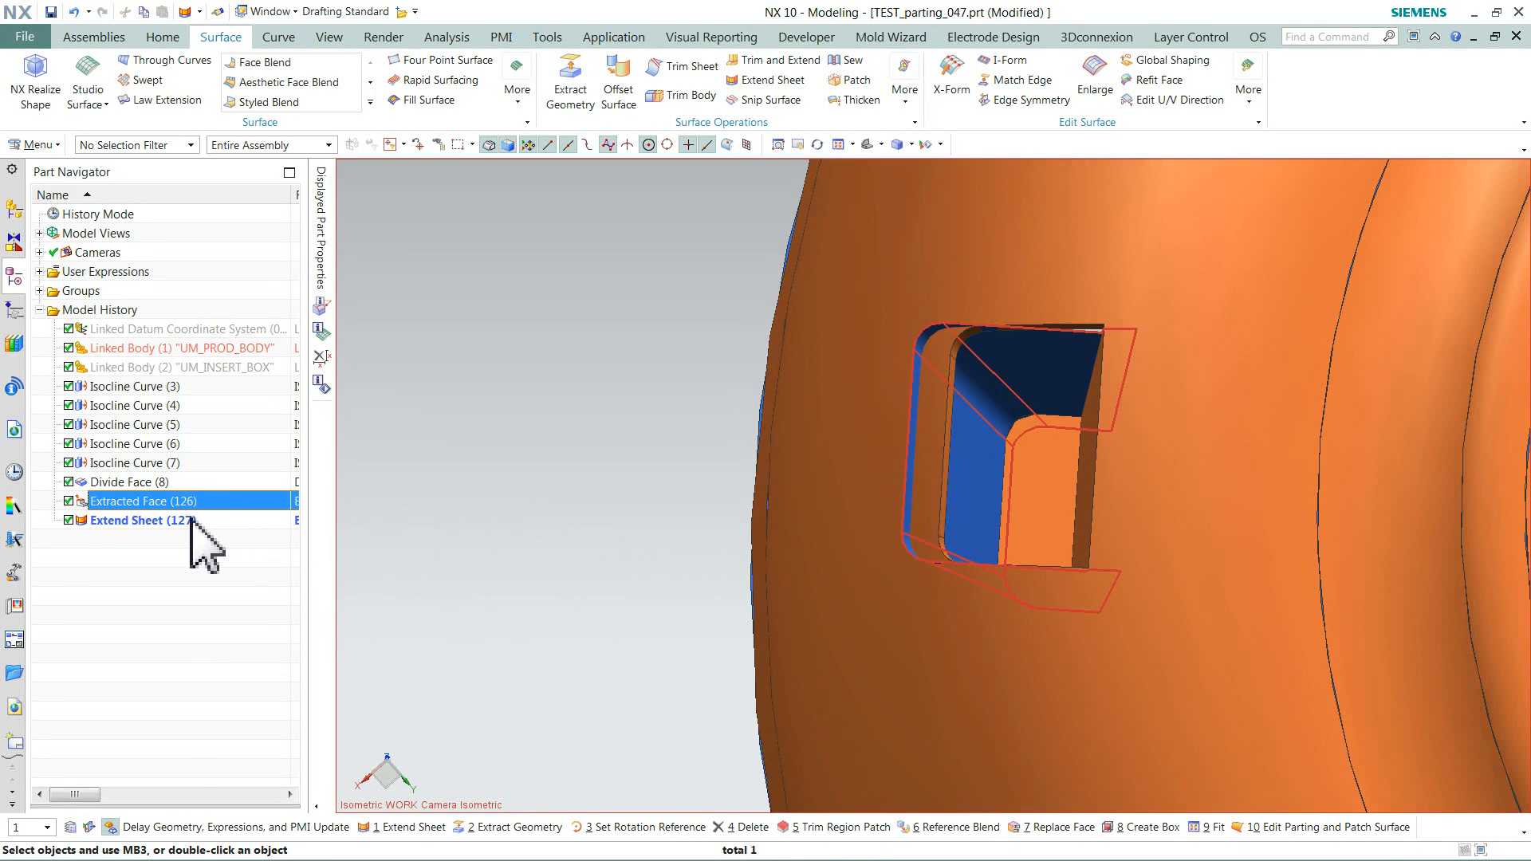
key("Delete")
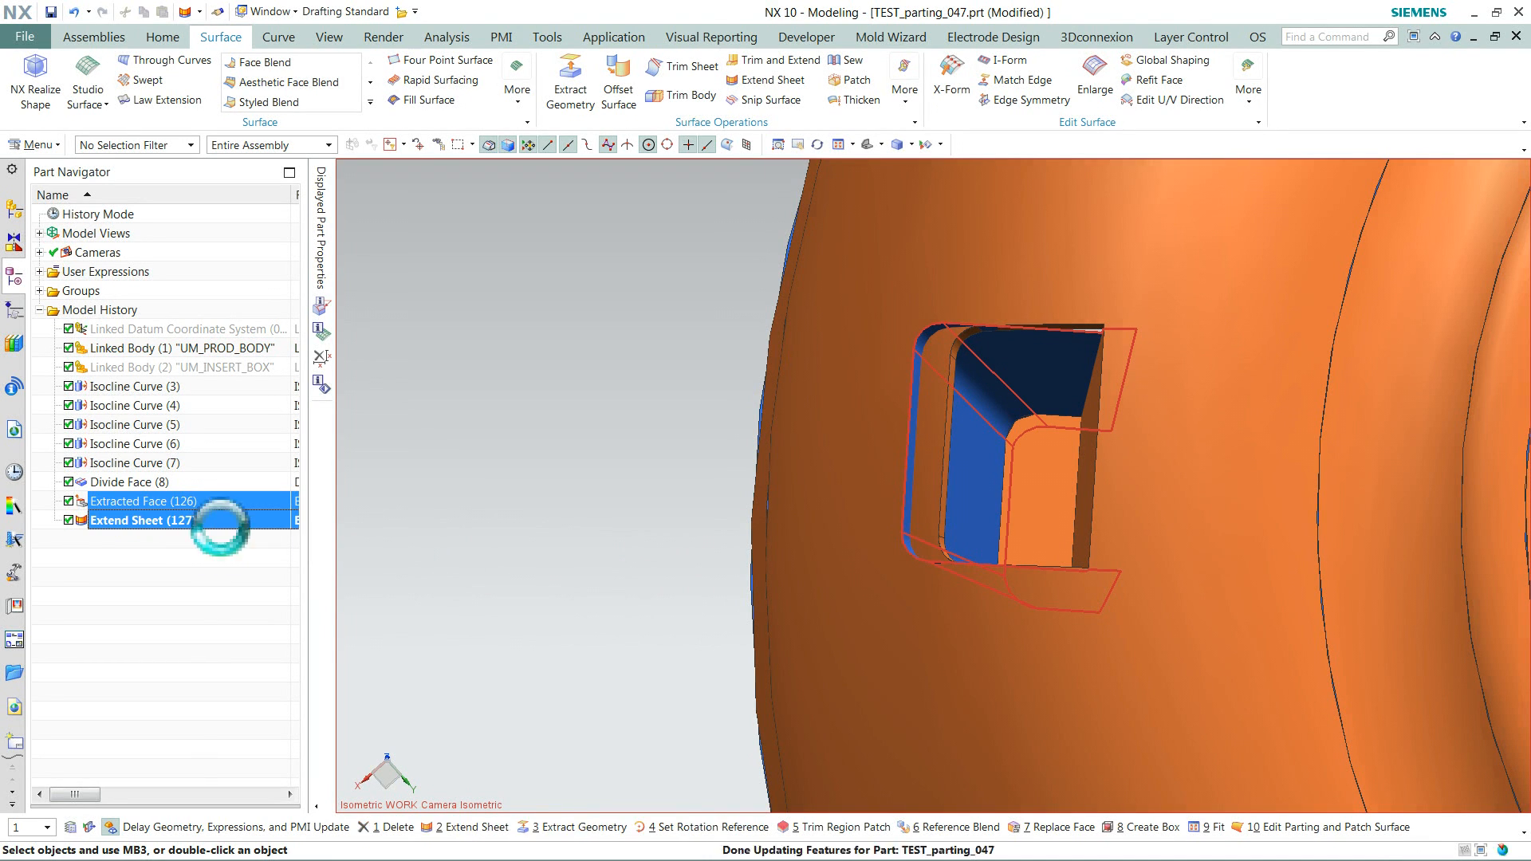
- Replace the side face of the housing's rectangular opening with the outer end face of the snap hook, at 0 in offset
left_click(167, 37)
left_click(647, 61)
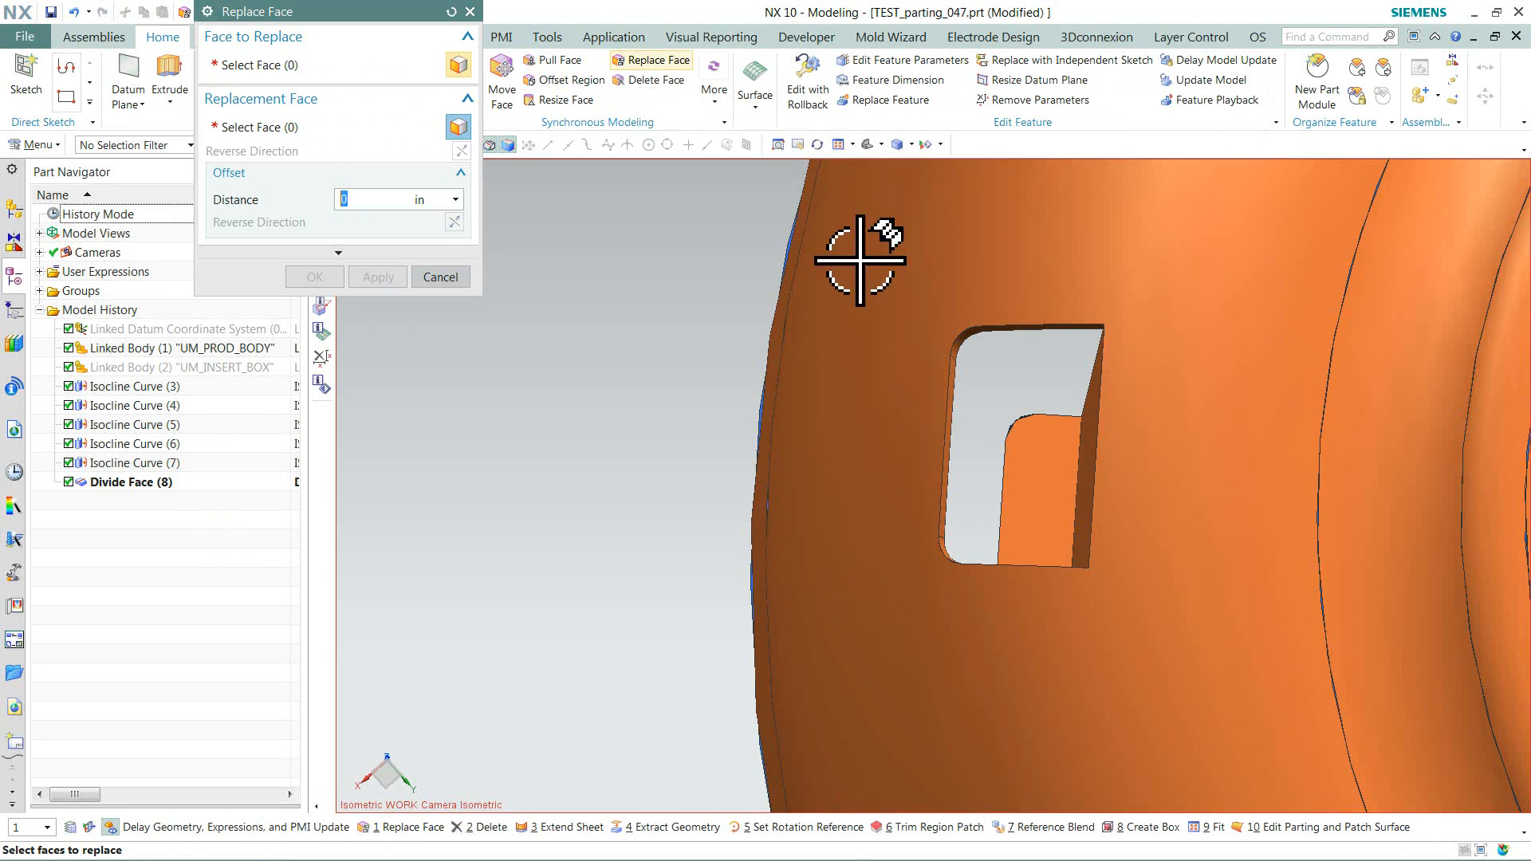
left_click(962, 399)
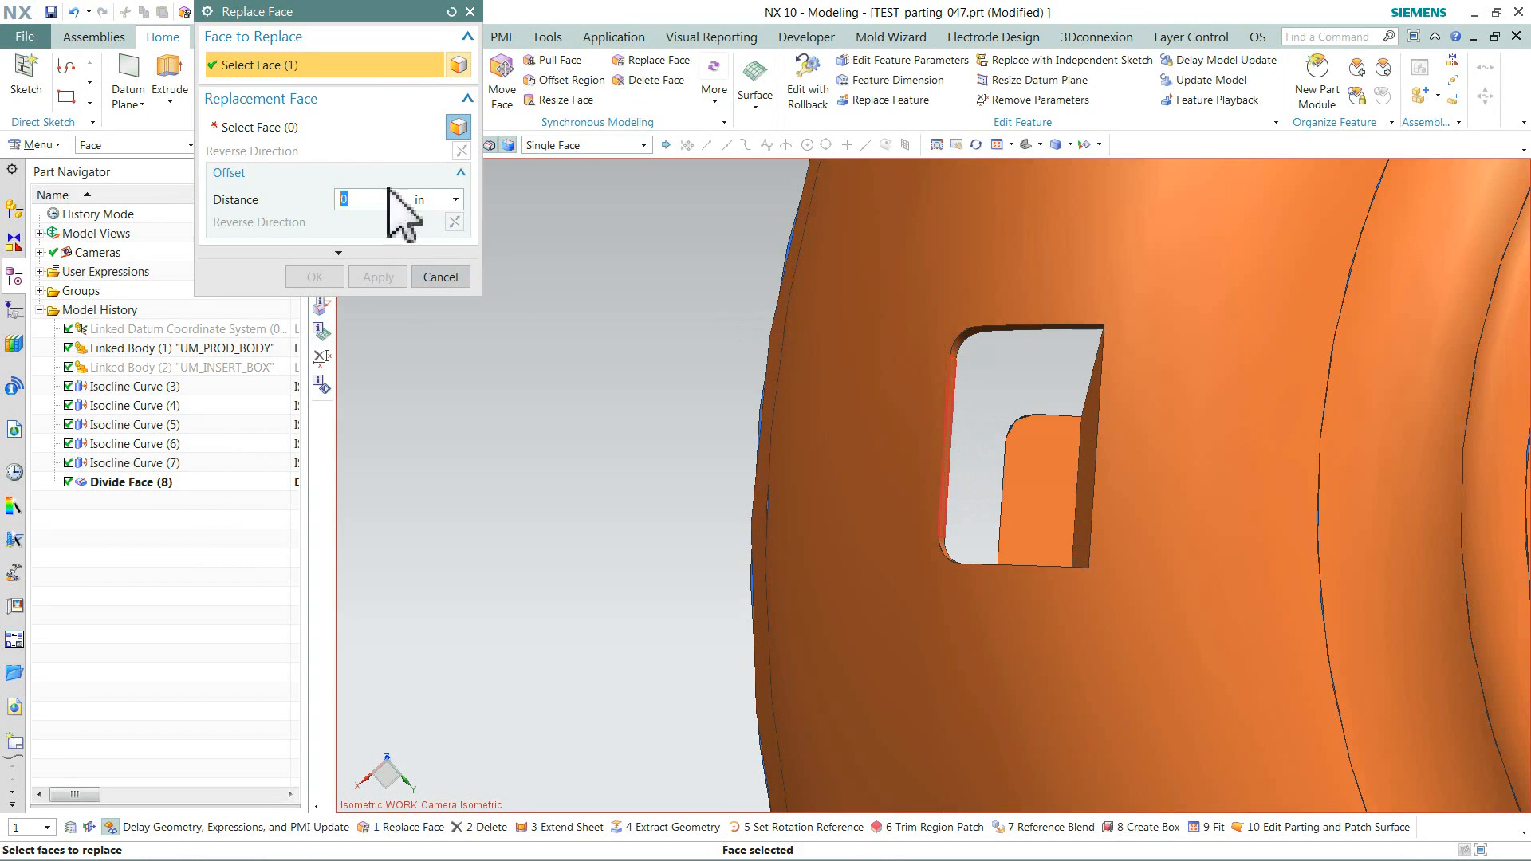
left_click(316, 137)
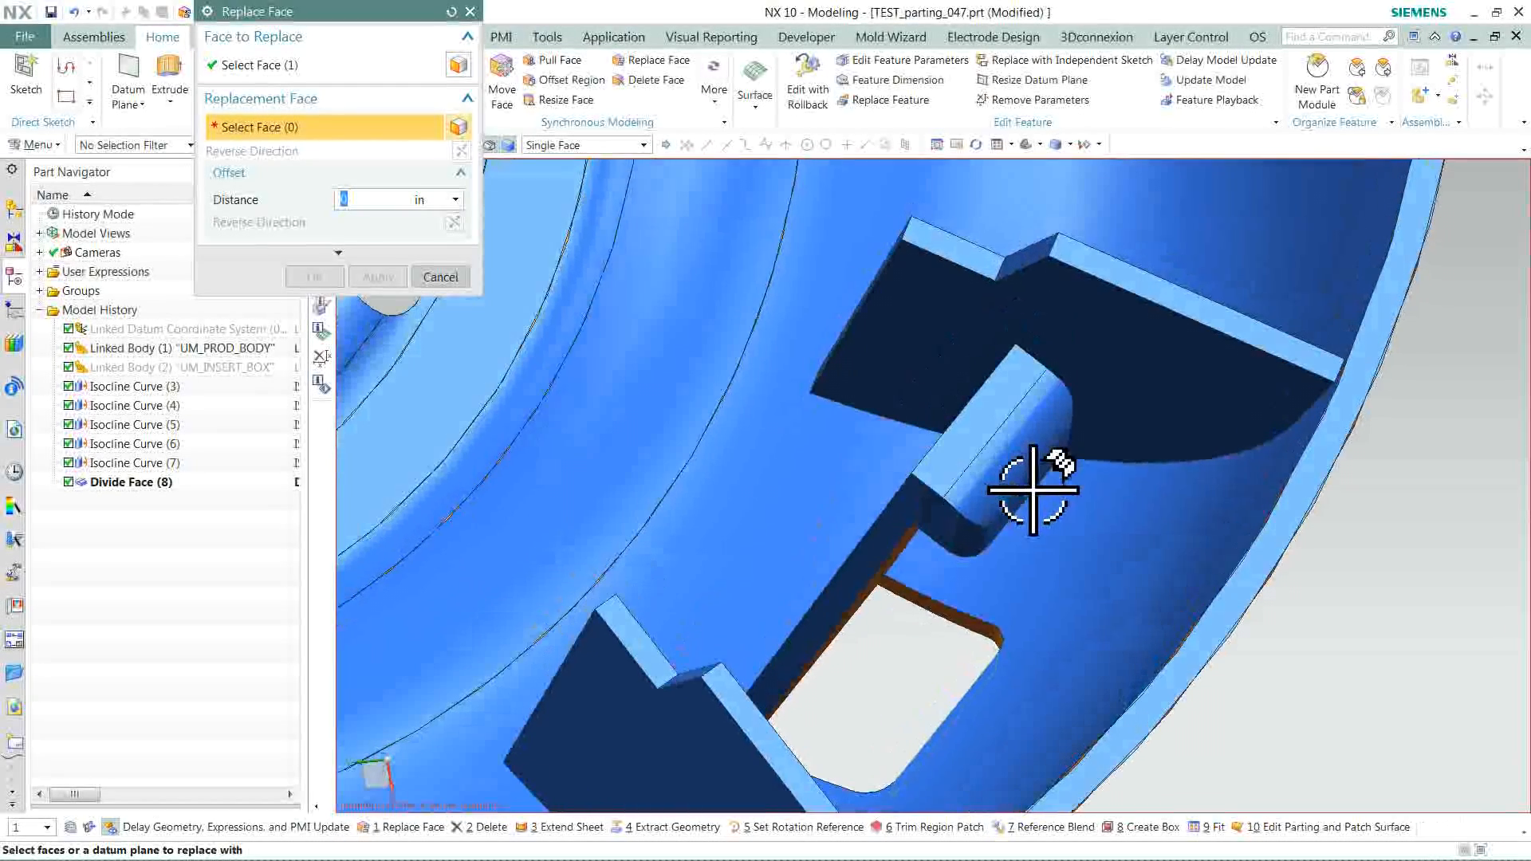
left_click(1034, 501)
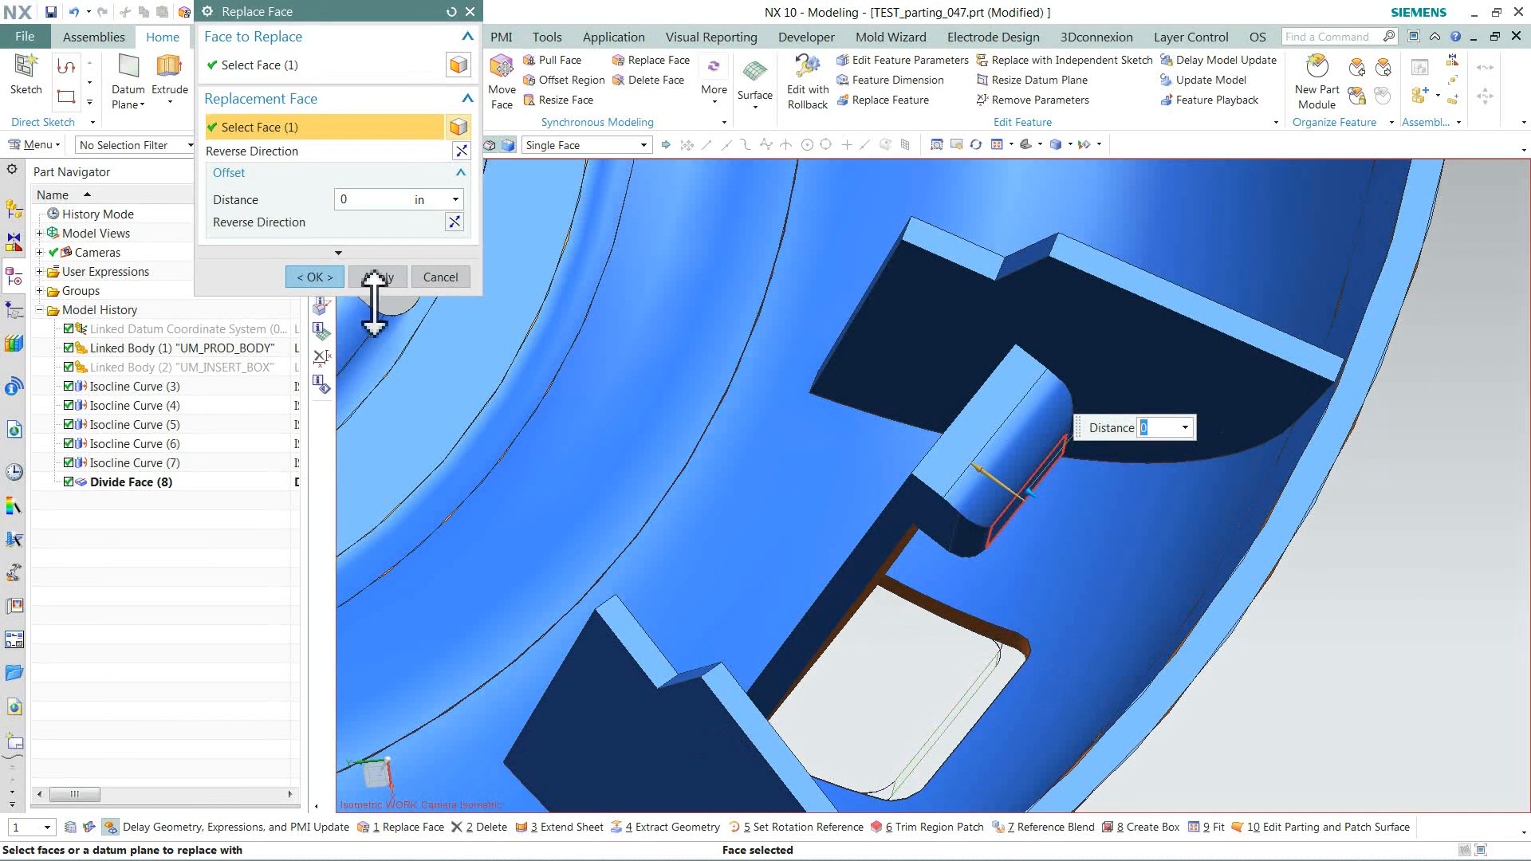
left_click(325, 277)
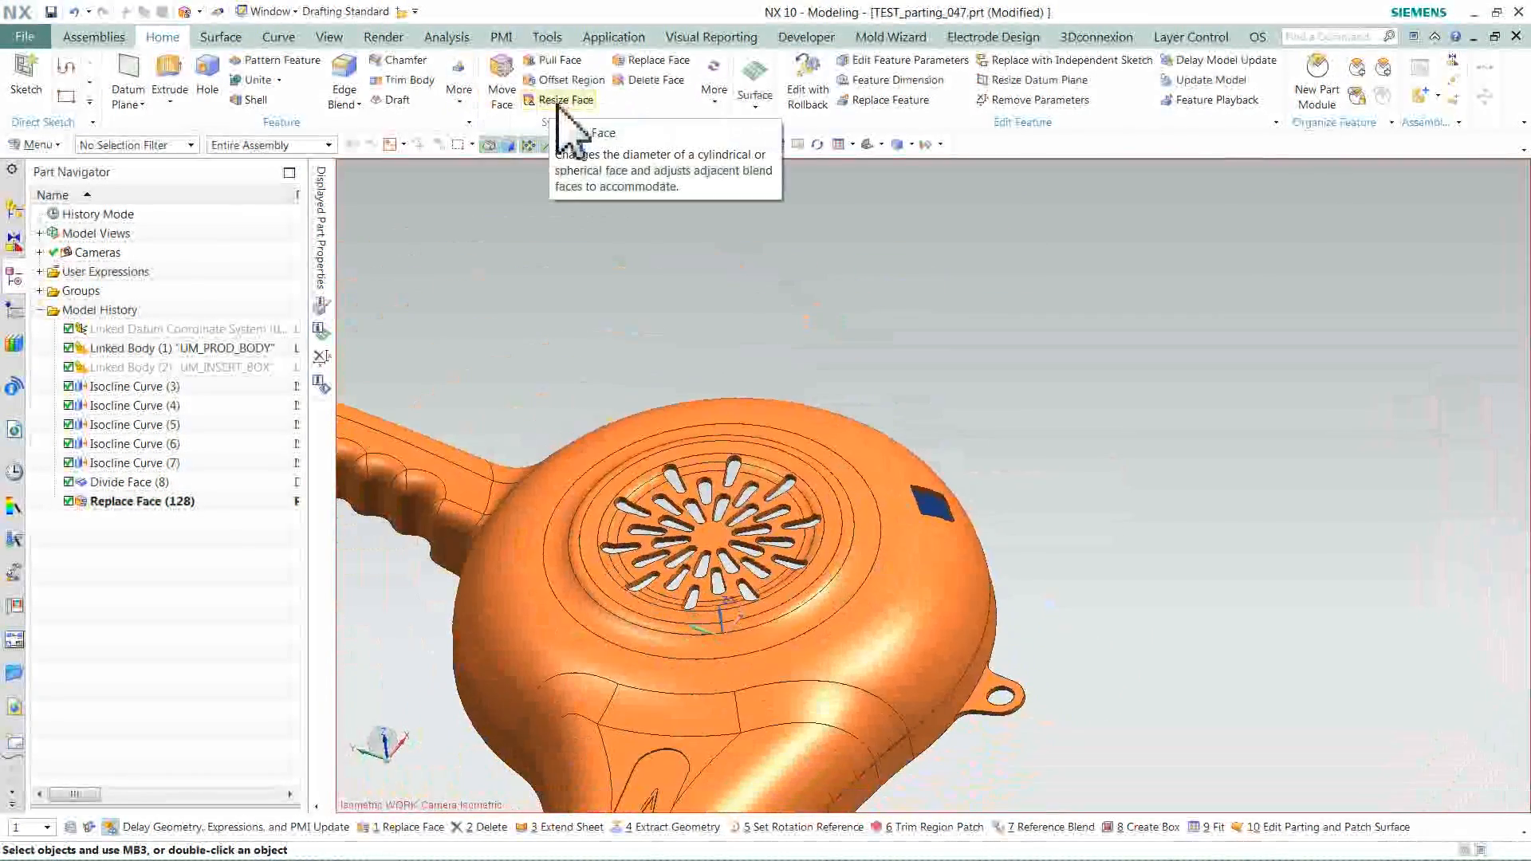
- Patch the open loops across the whole hair dryer body with Edge Patch, using the Body loop type
left_click(899, 40)
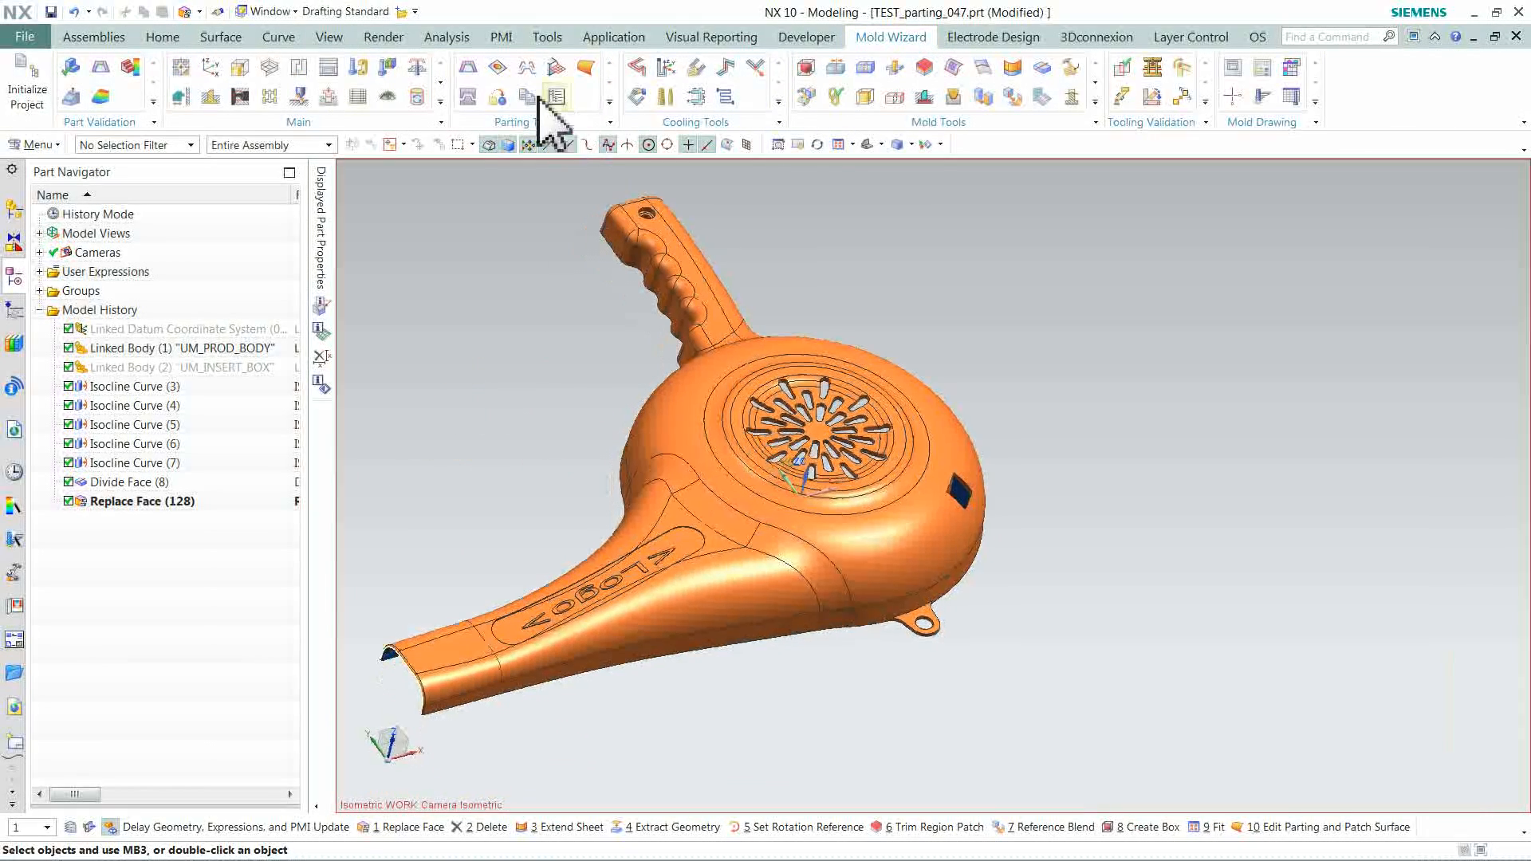
left_click(497, 67)
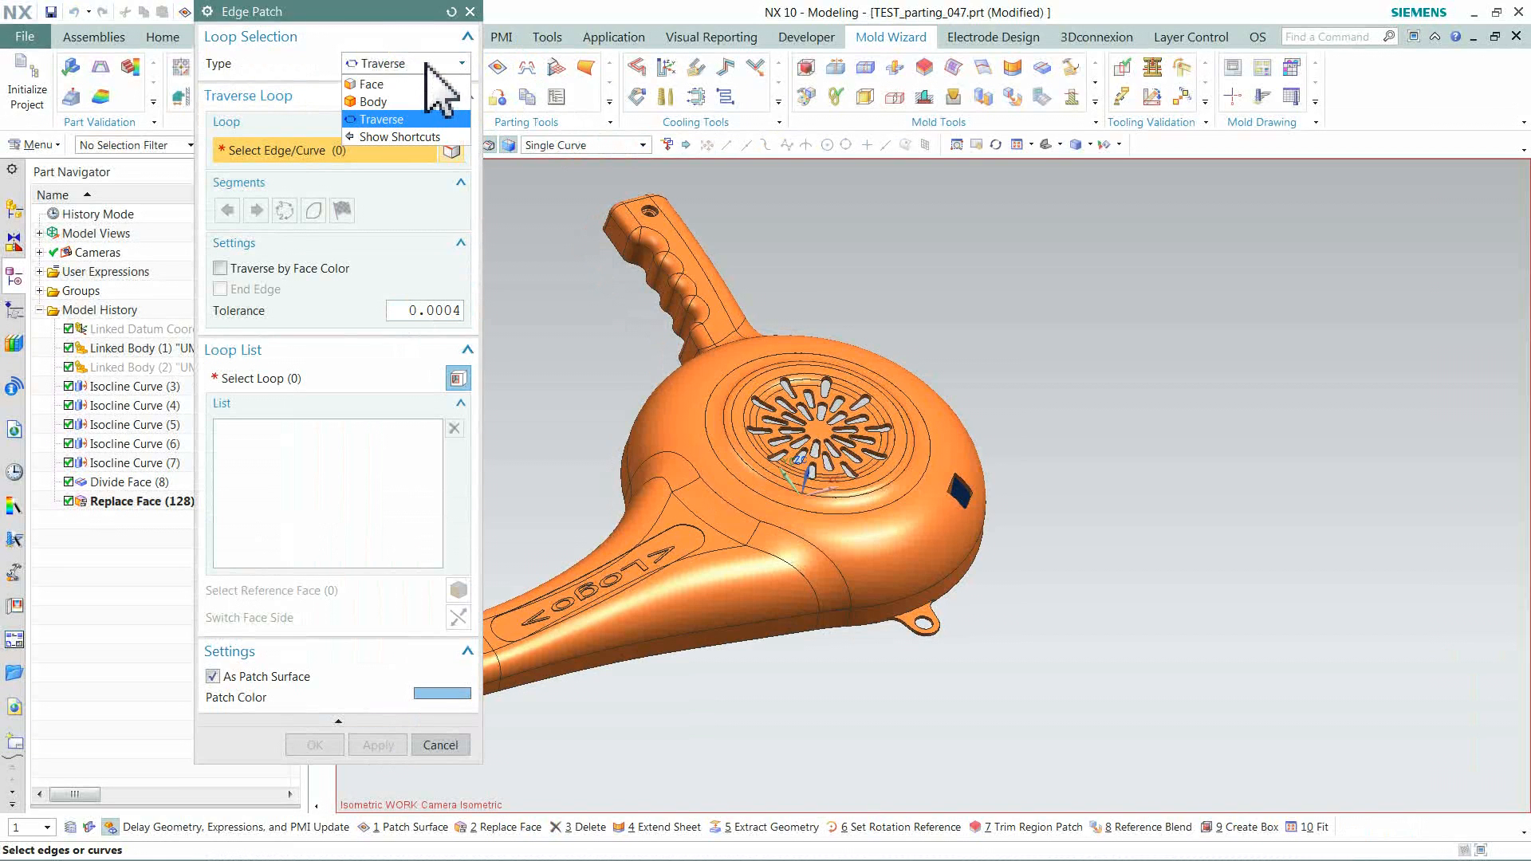
left_click(418, 103)
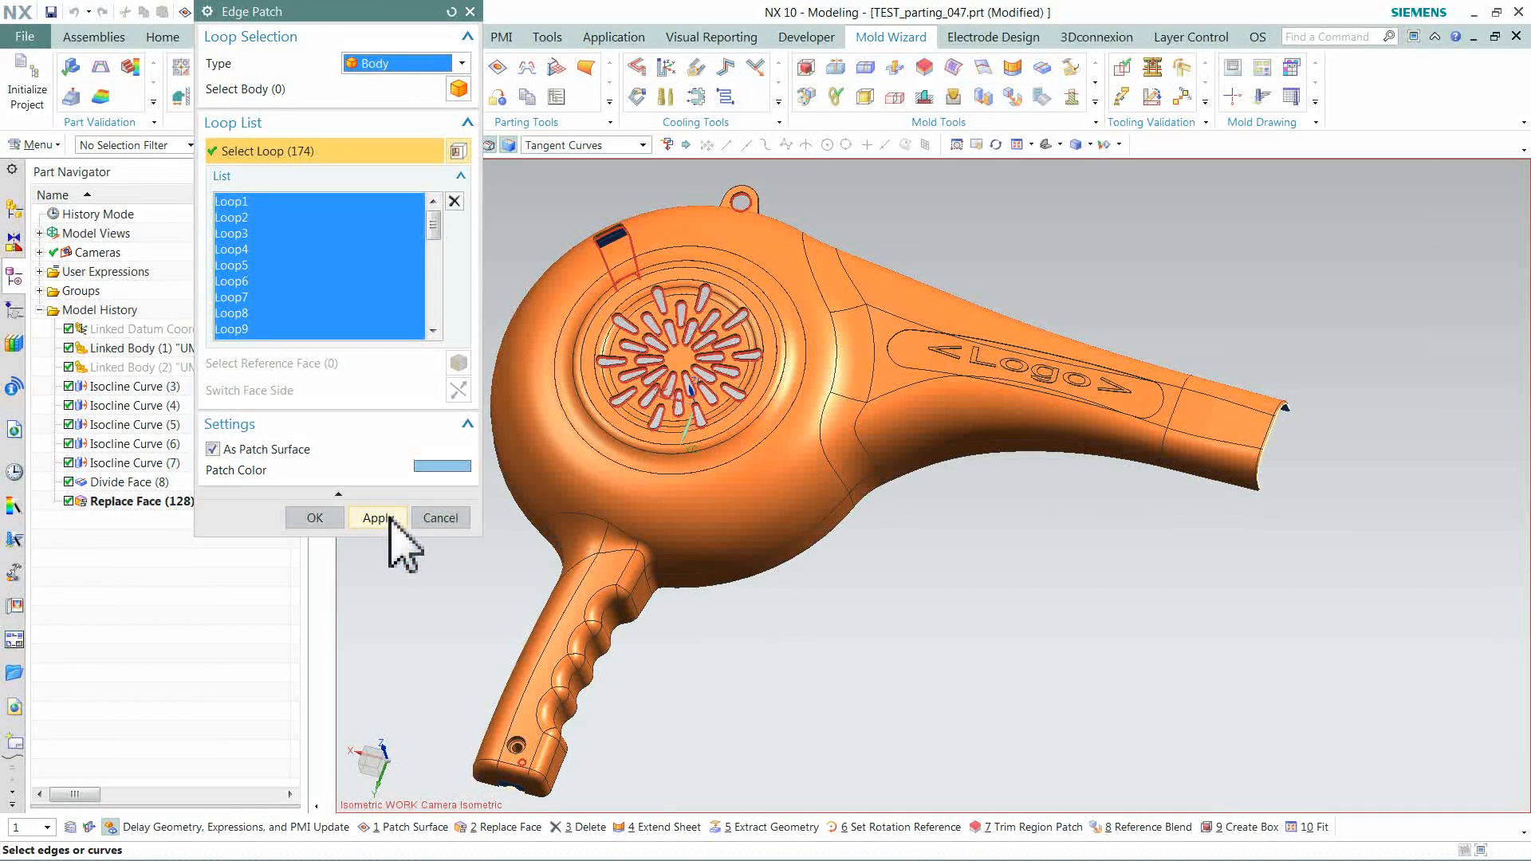
left_click(378, 517)
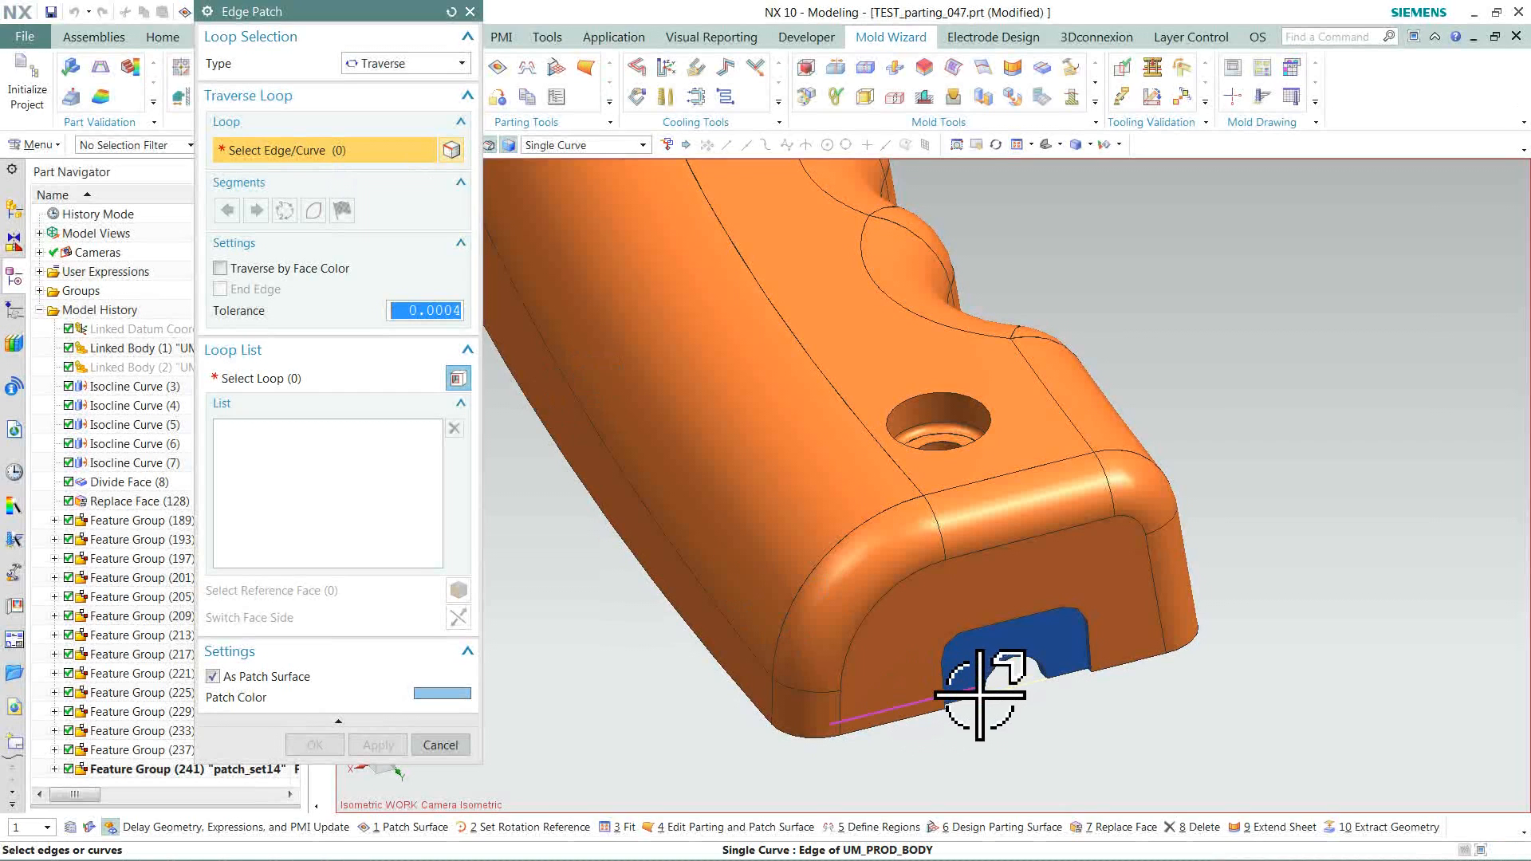
- Patch the semicircular cord opening at the handle end with a closed traverse loop
left_click(1007, 700)
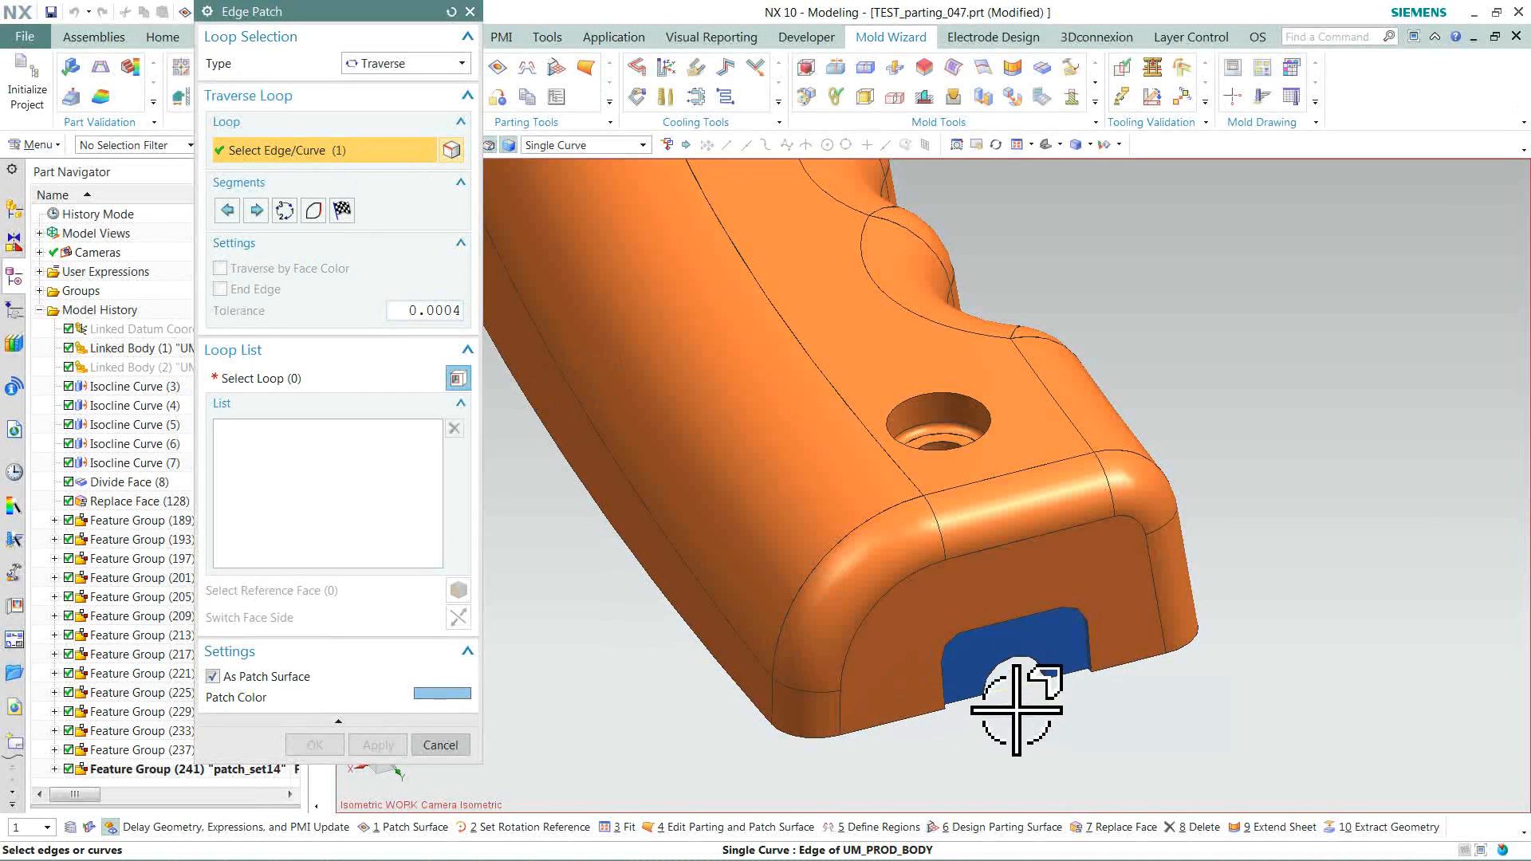
left_click(315, 210)
left_click(316, 745)
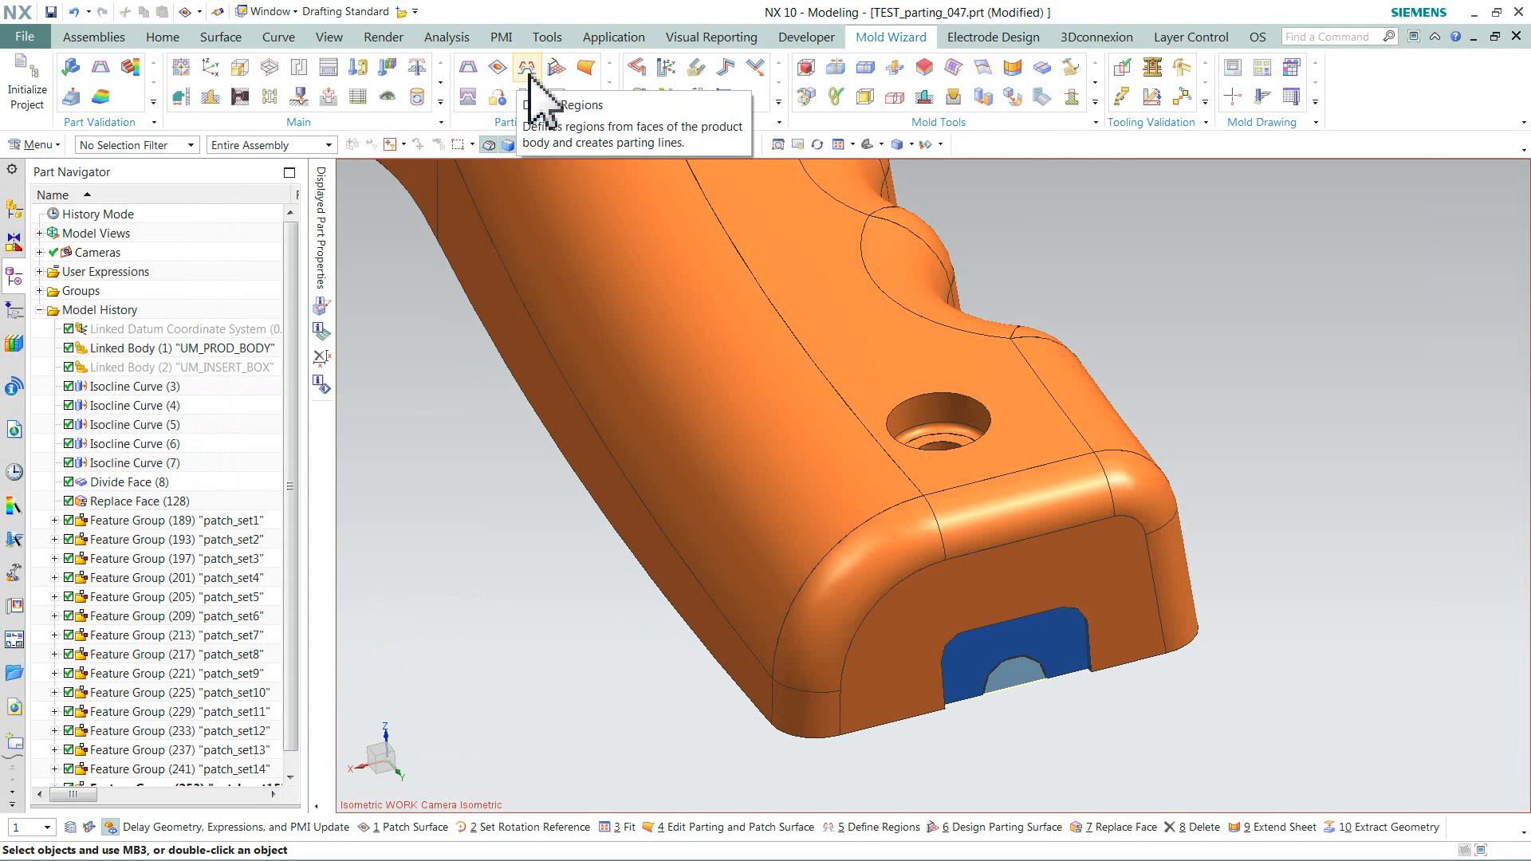
- Review the cavity and core region faces in Define Regions and name the new region Slide
left_click(528, 70)
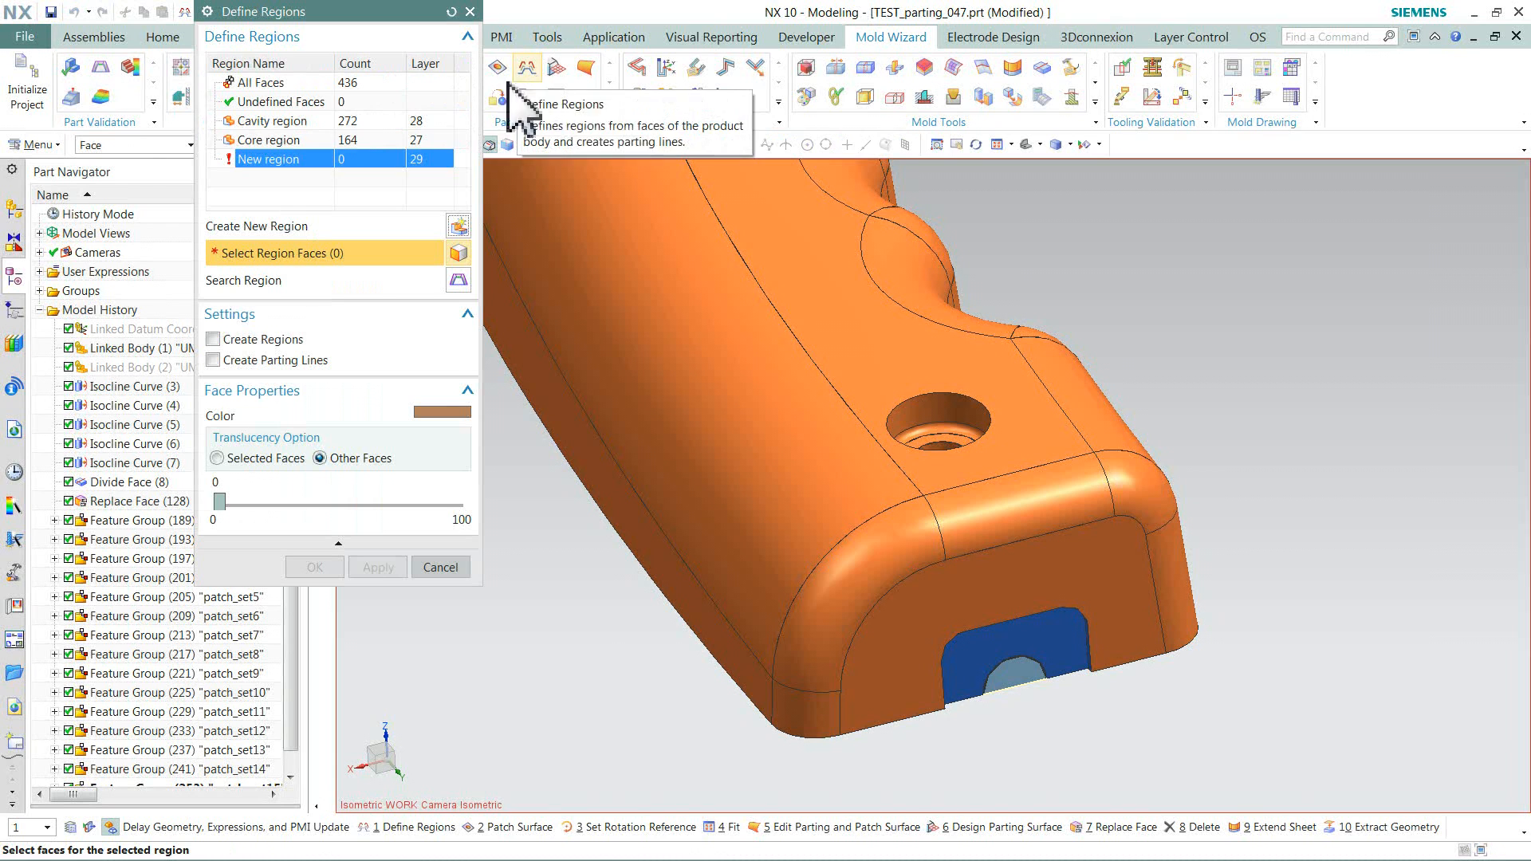
left_click(303, 121)
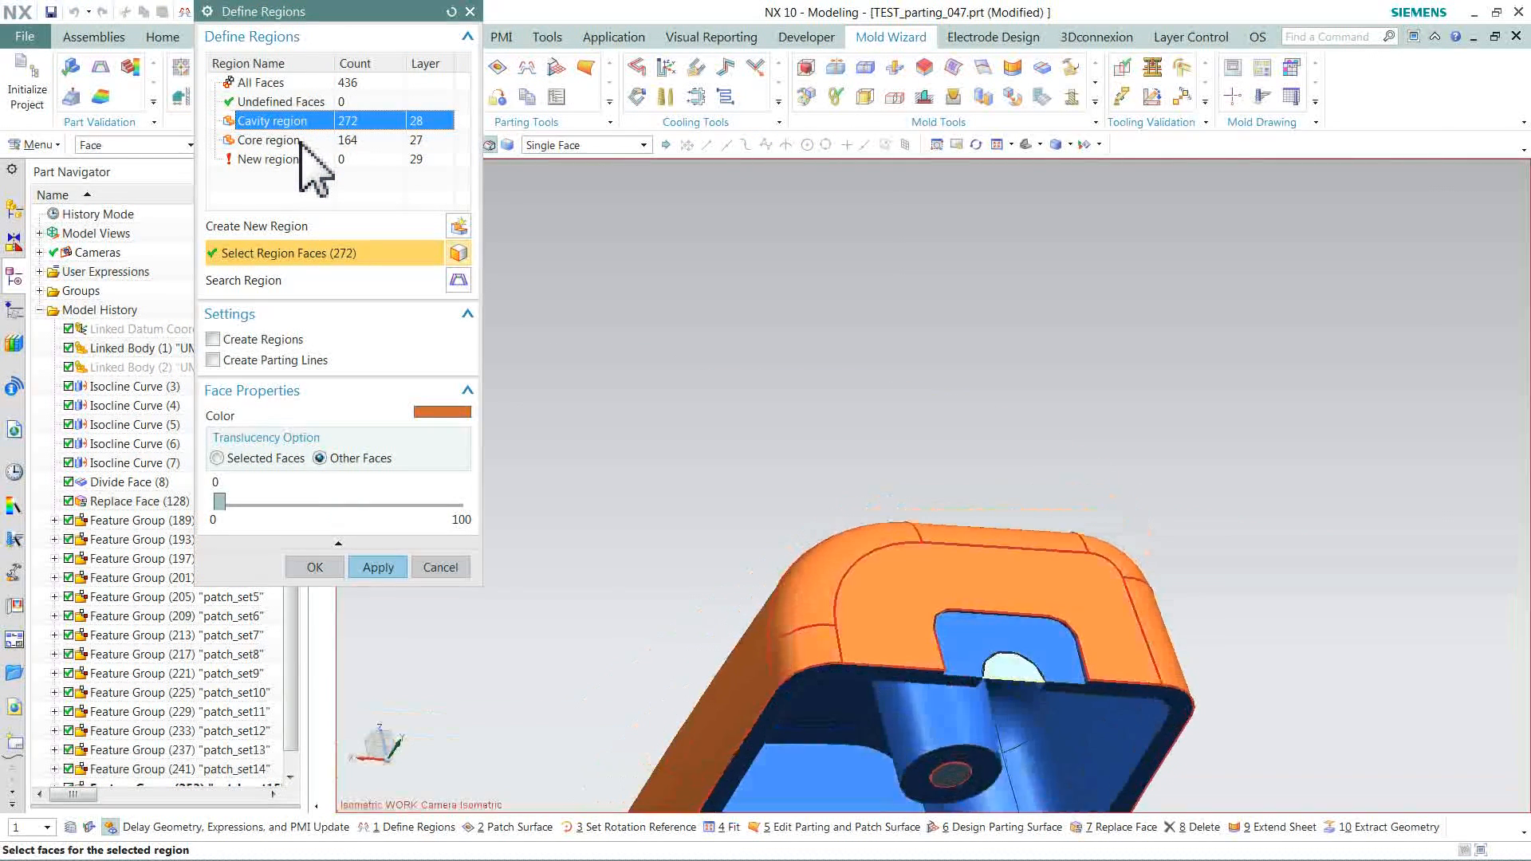
left_click(298, 141)
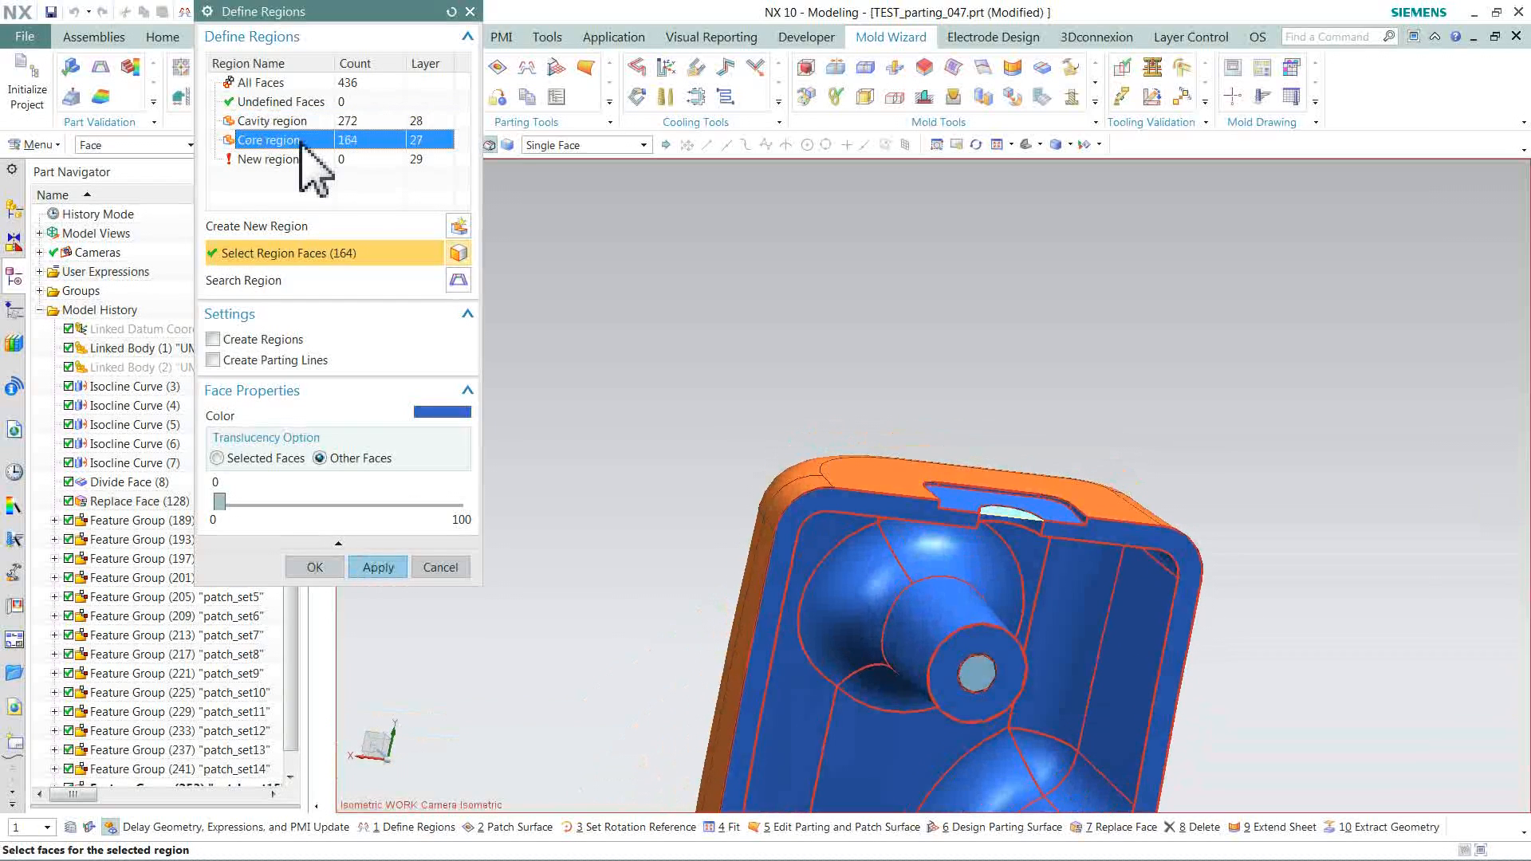
left_click(293, 159)
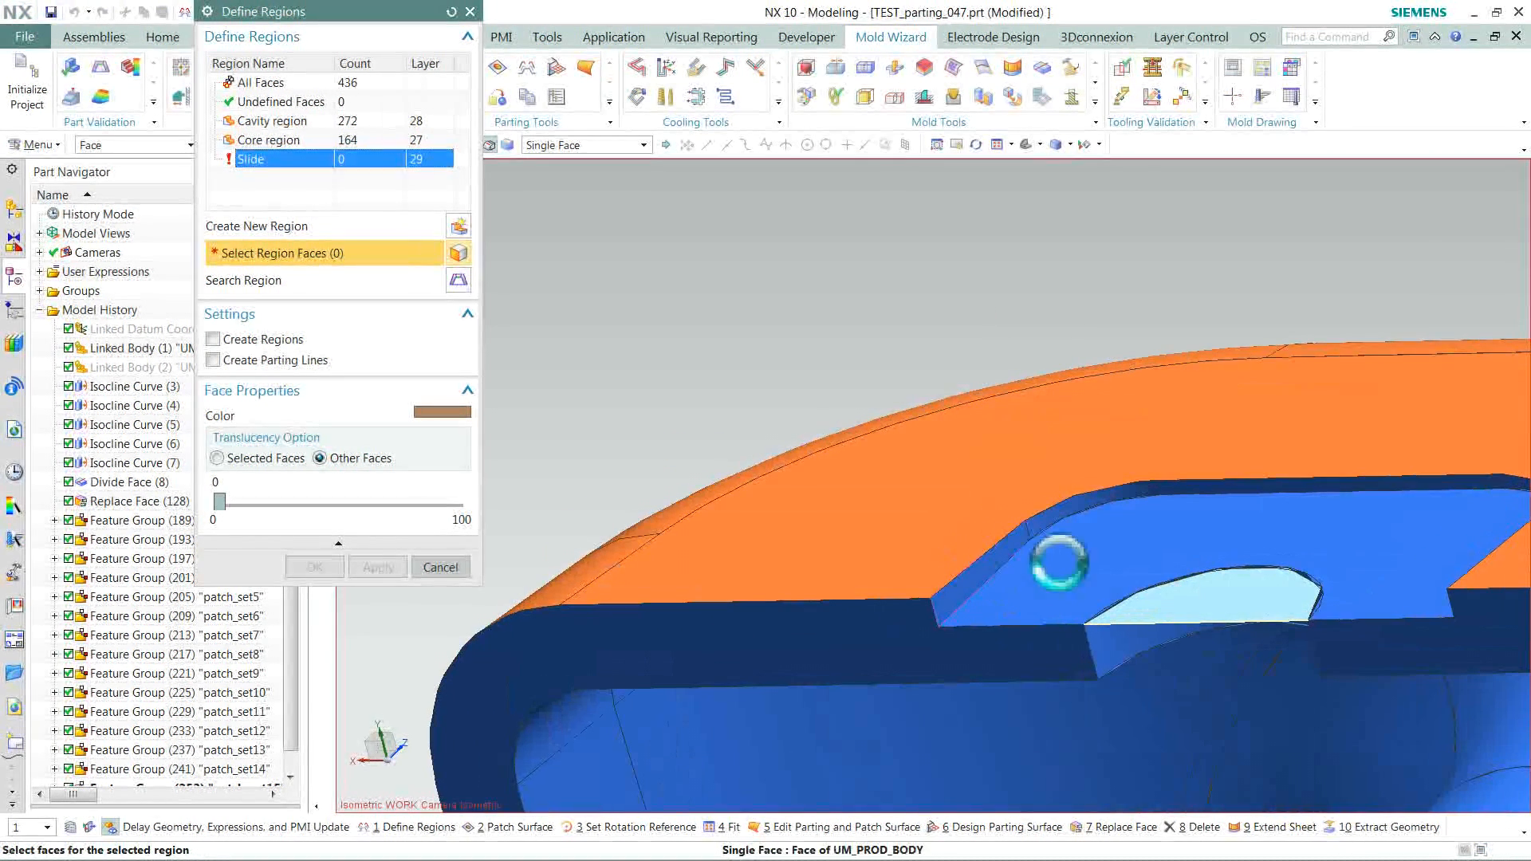
- Assign the six recess faces around the cord opening at the handle end to the Slide region
left_click(1059, 563)
left_click(1069, 538)
left_click(1062, 522)
left_click(1207, 488)
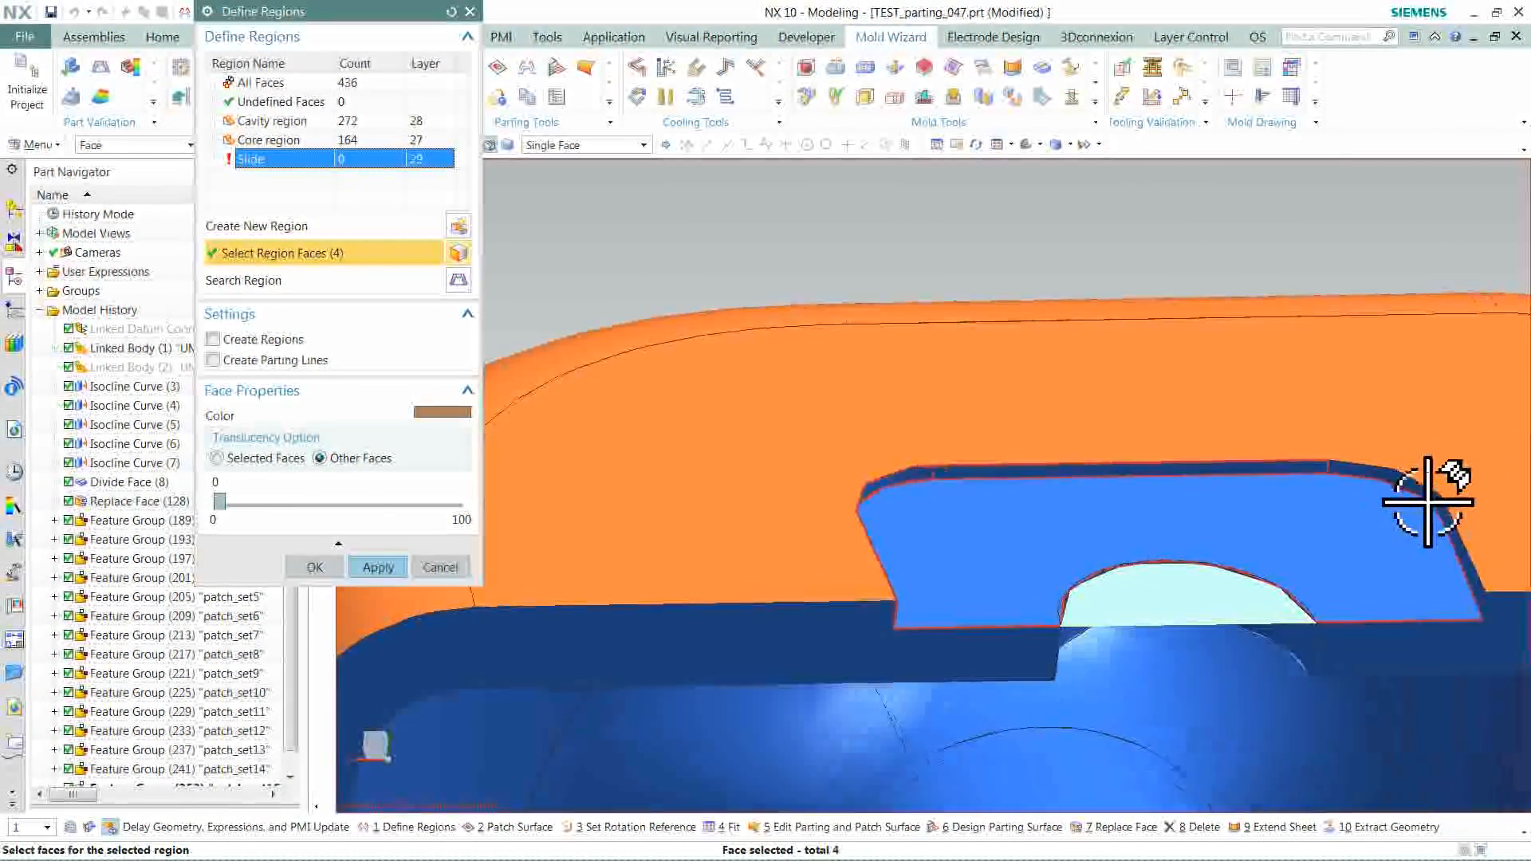
left_click(1415, 517)
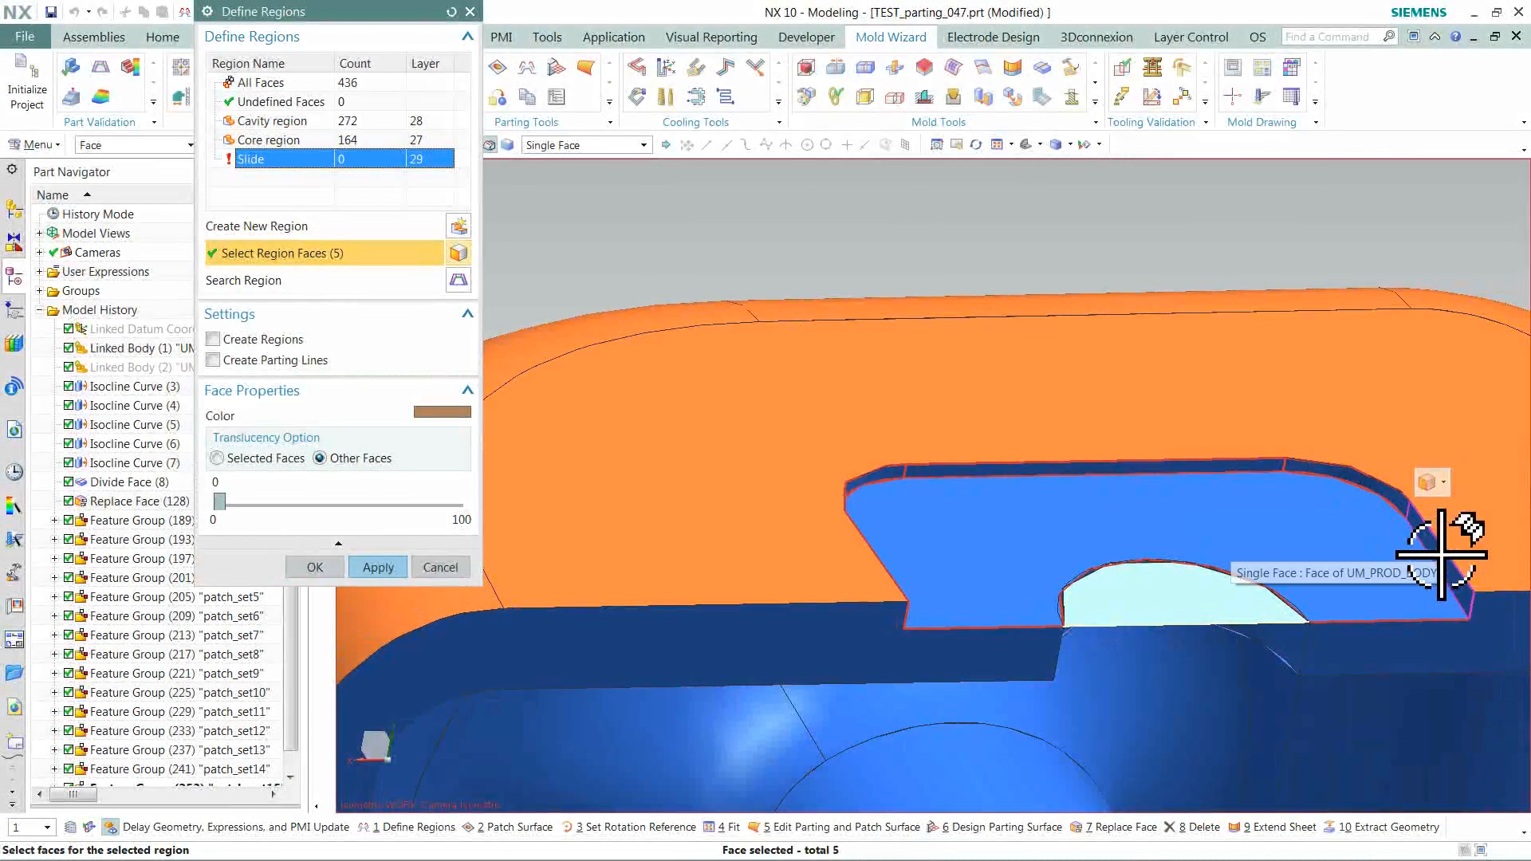
left_click(1445, 540)
left_click(378, 568)
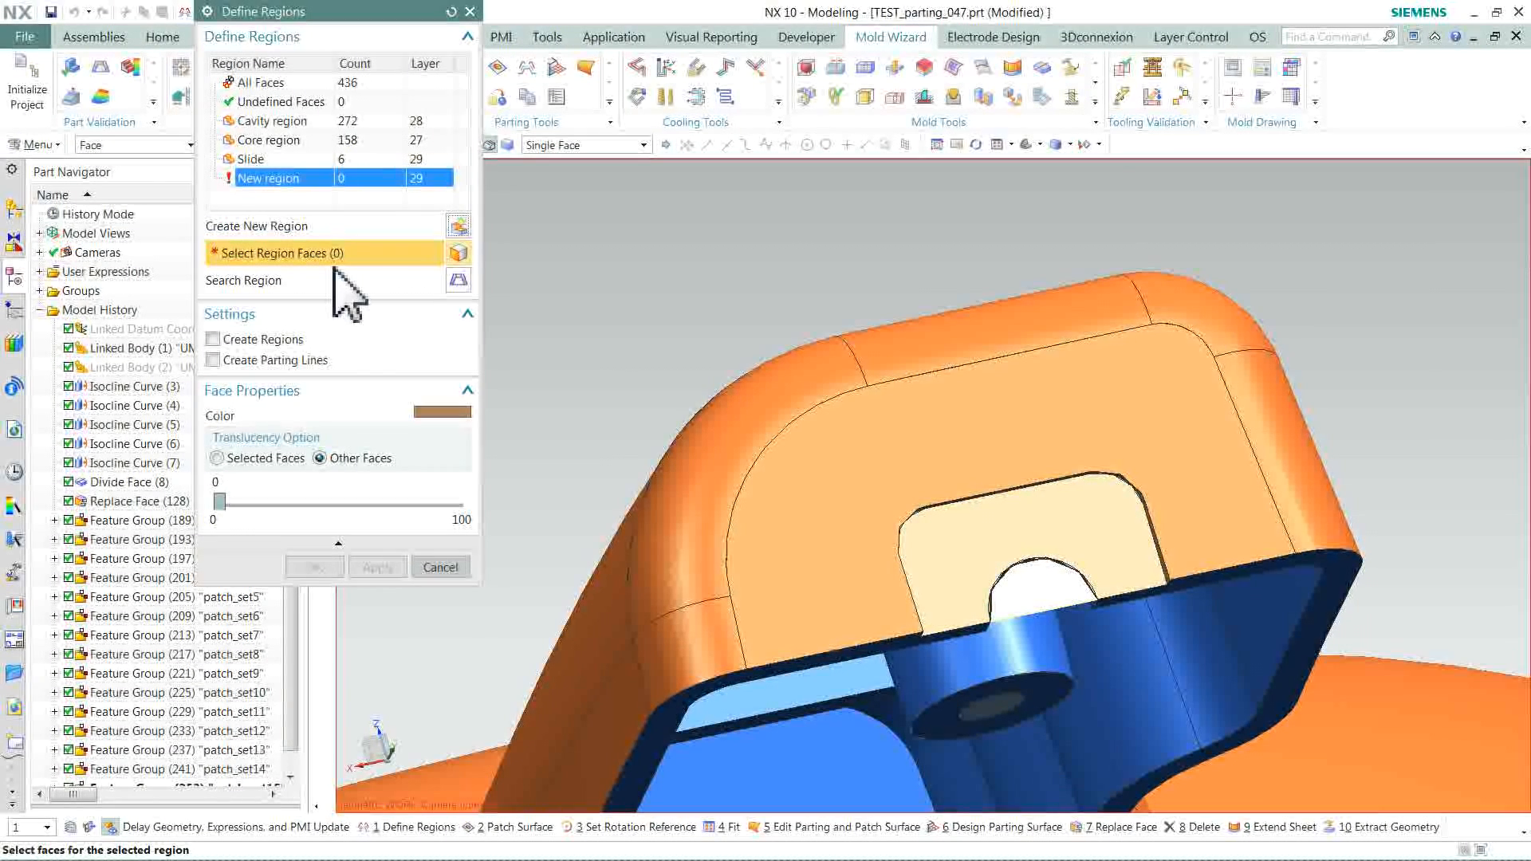
- Check the cavity and Slide faces, and create the regions and parting lines
left_click(291, 126)
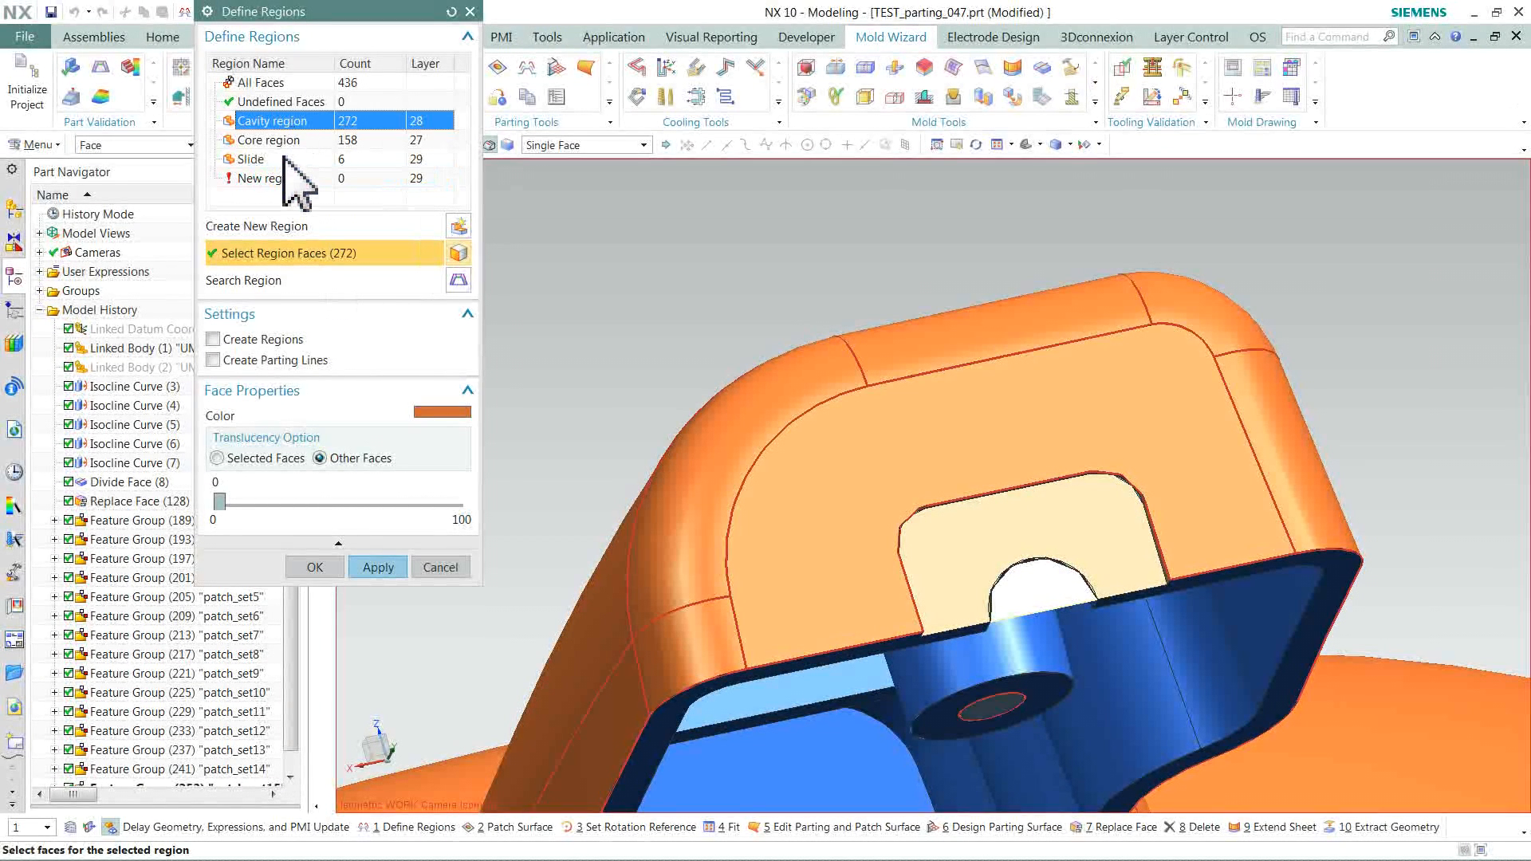
left_click(281, 158)
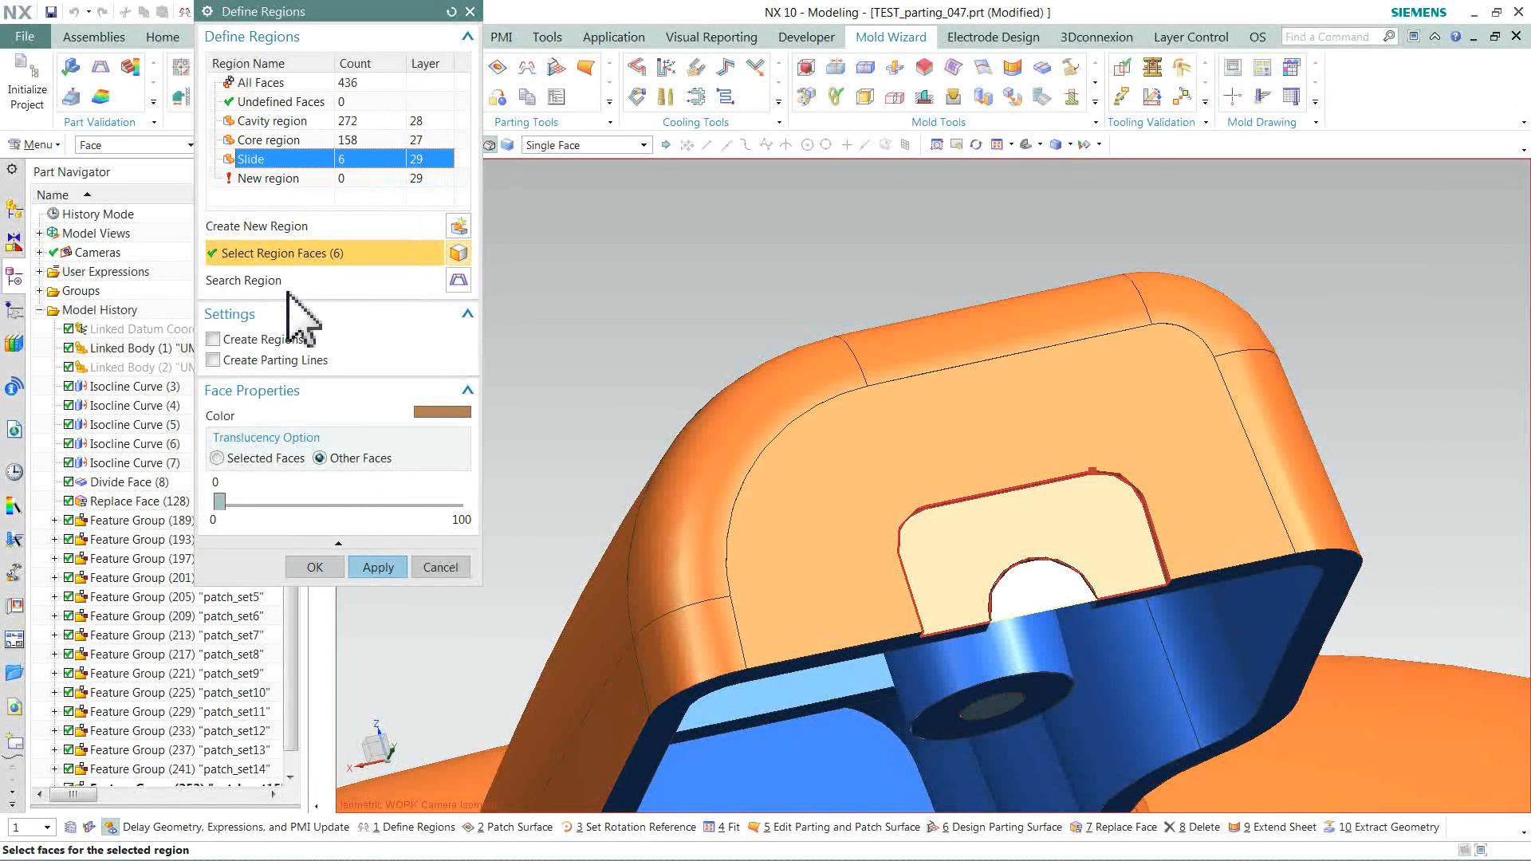
left_click(381, 567)
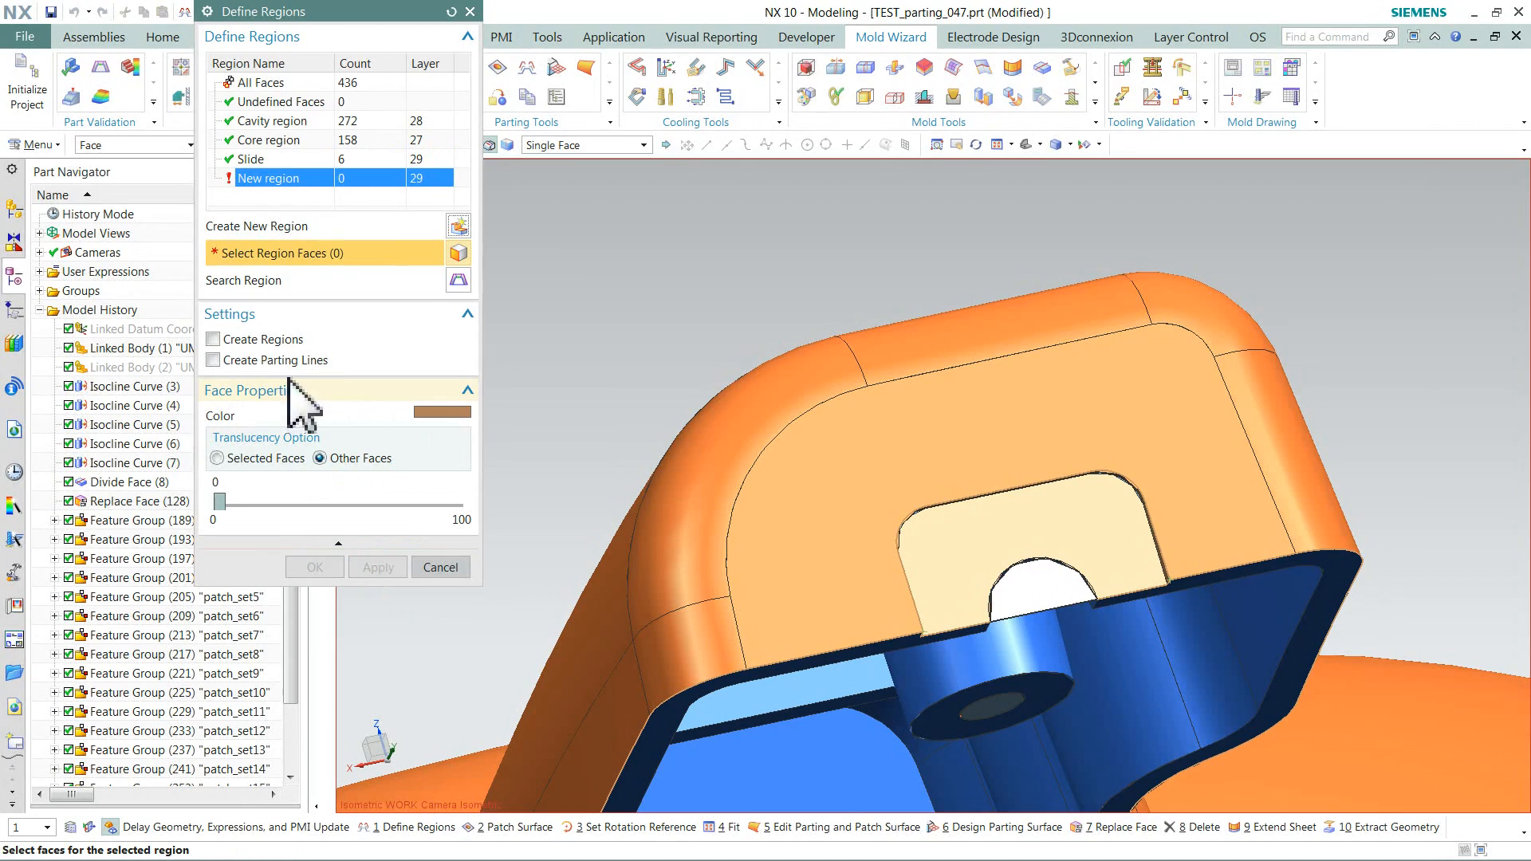
left_click(439, 567)
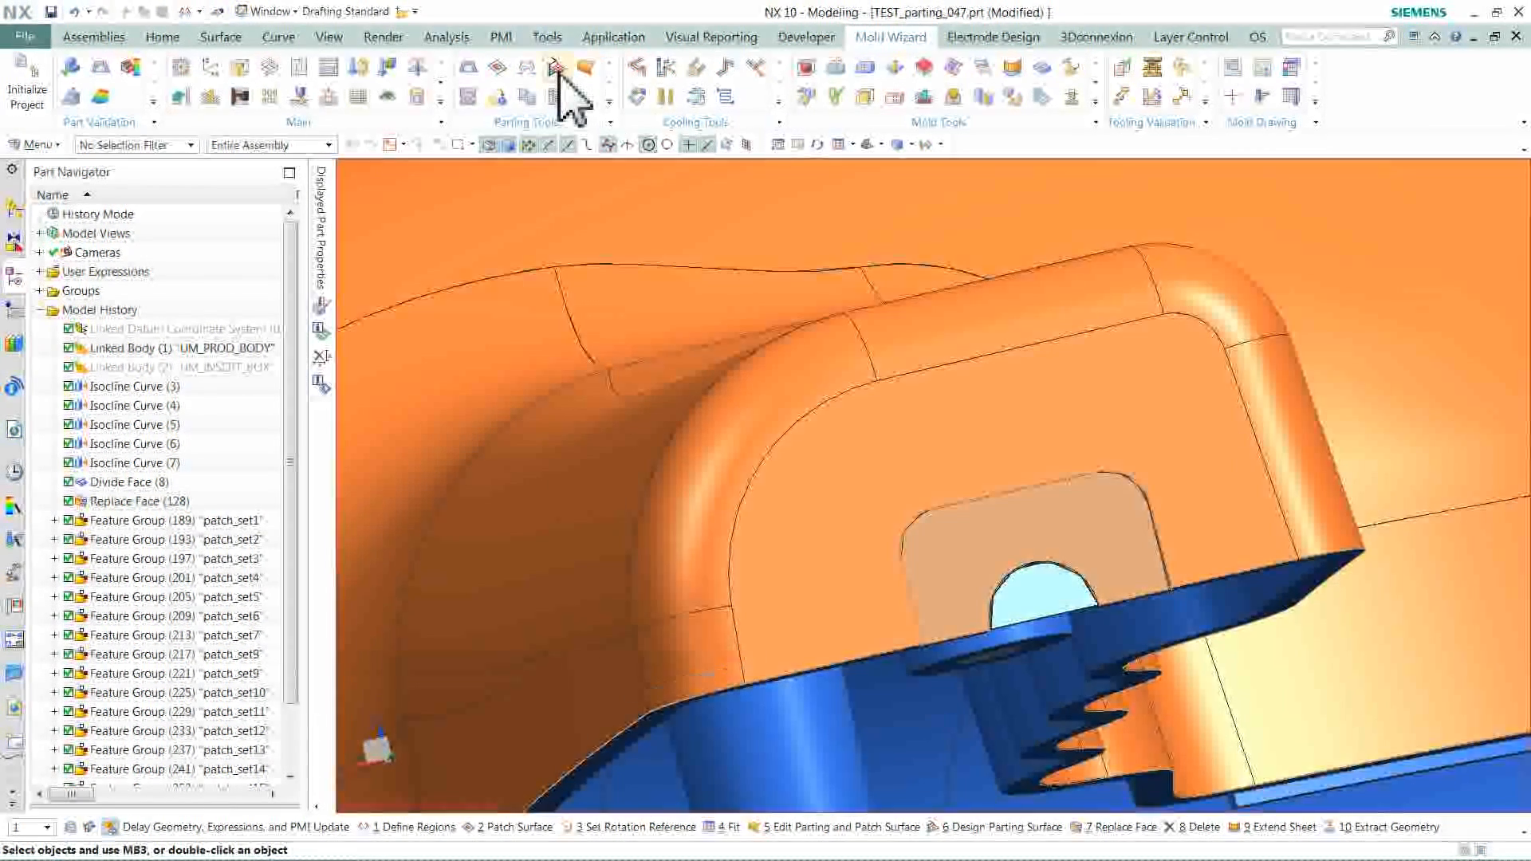
- In Design Parting Surface, add the straight bottom edge of the semicircular cord-opening patch to the parting lines
left_click(556, 69)
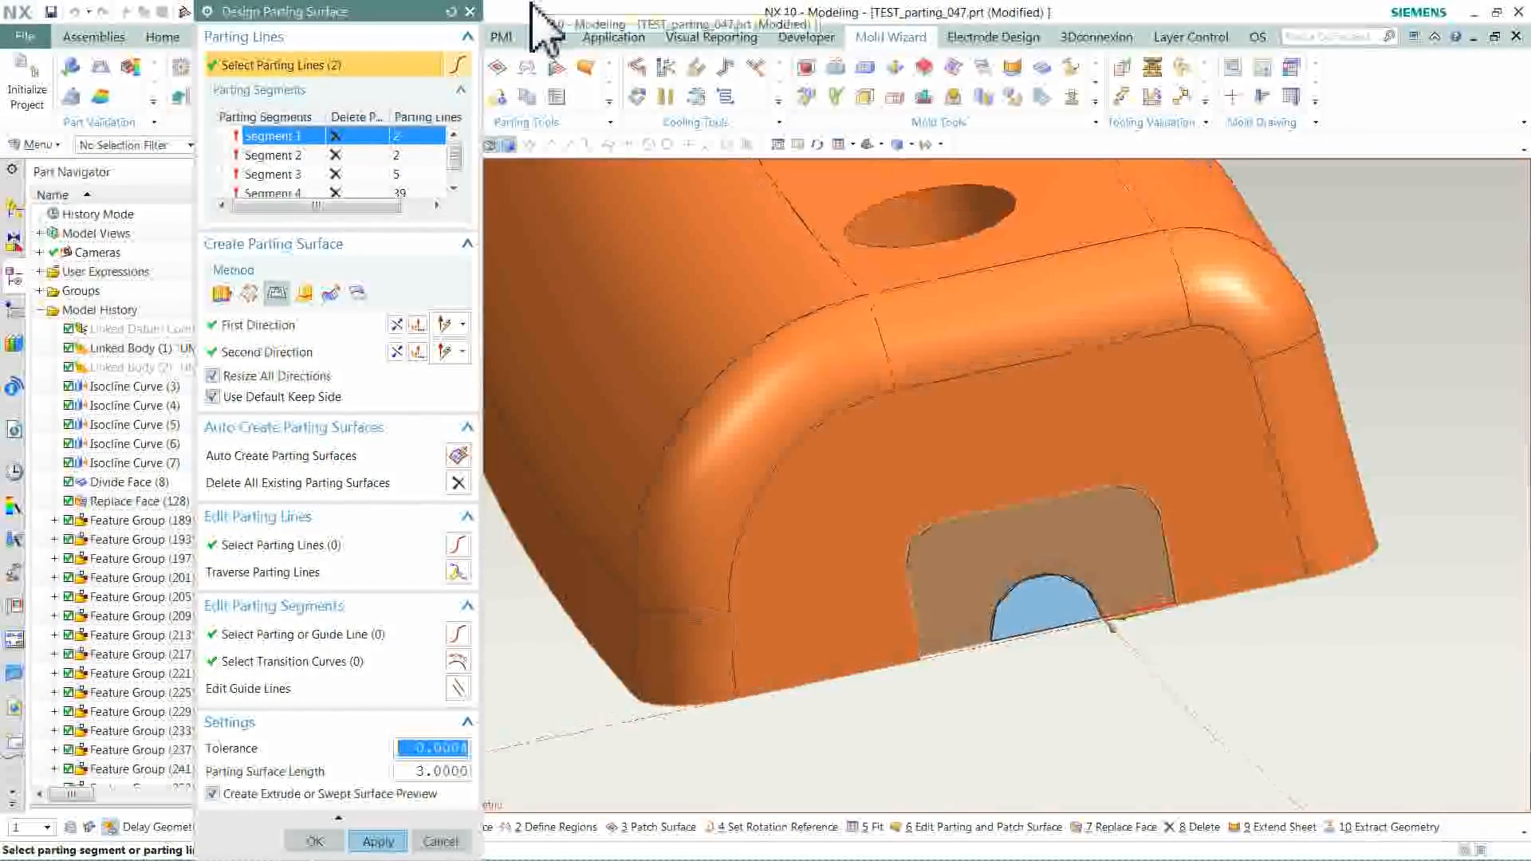
left_click(344, 544)
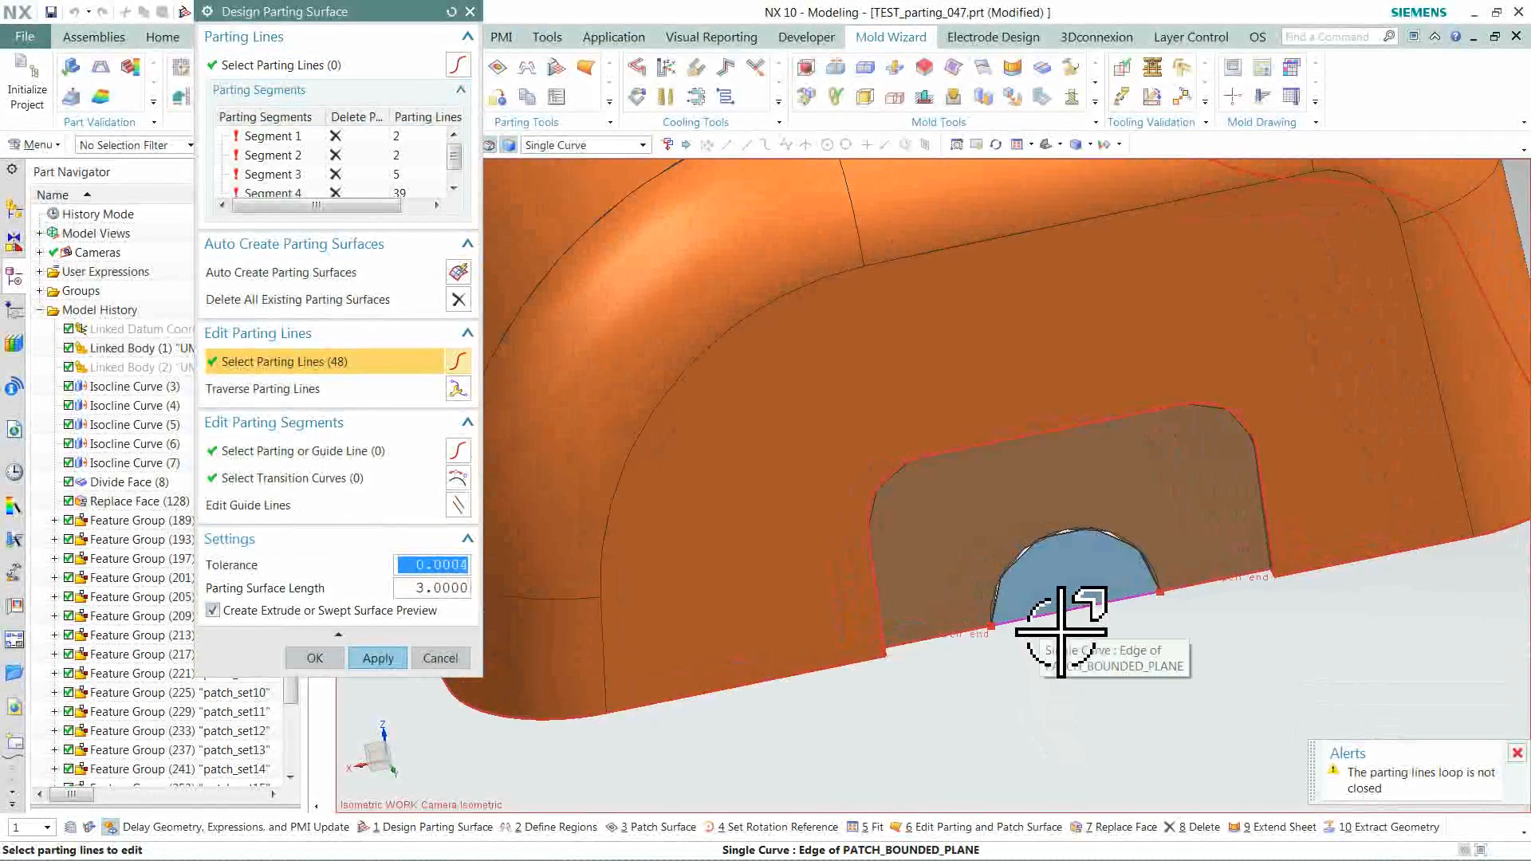
left_click(1061, 622)
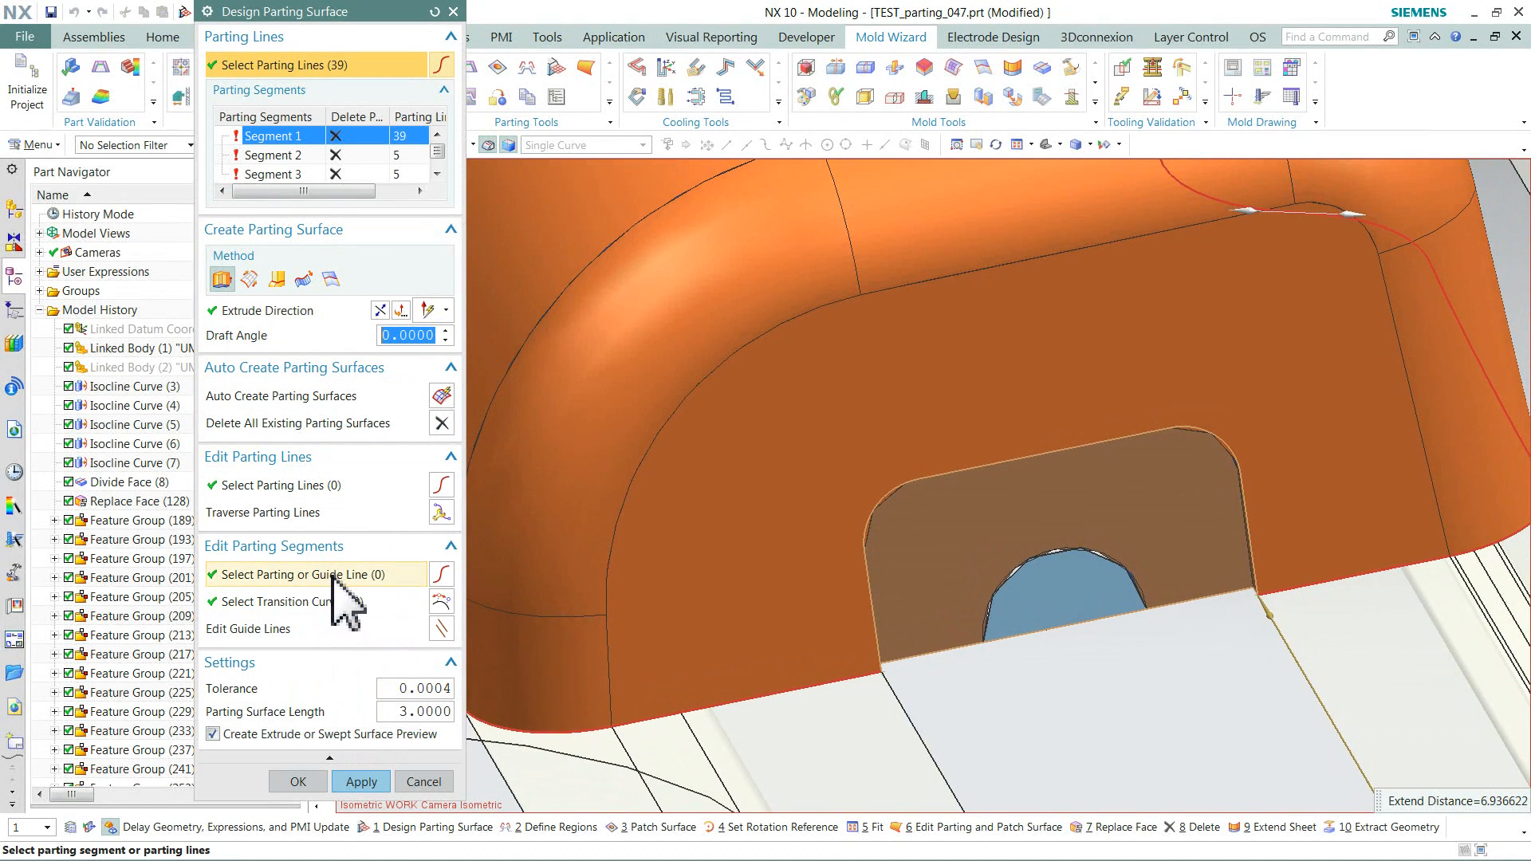
- Change the angled guide line at the nozzle end to follow the XC axis vector
left_click(332, 576)
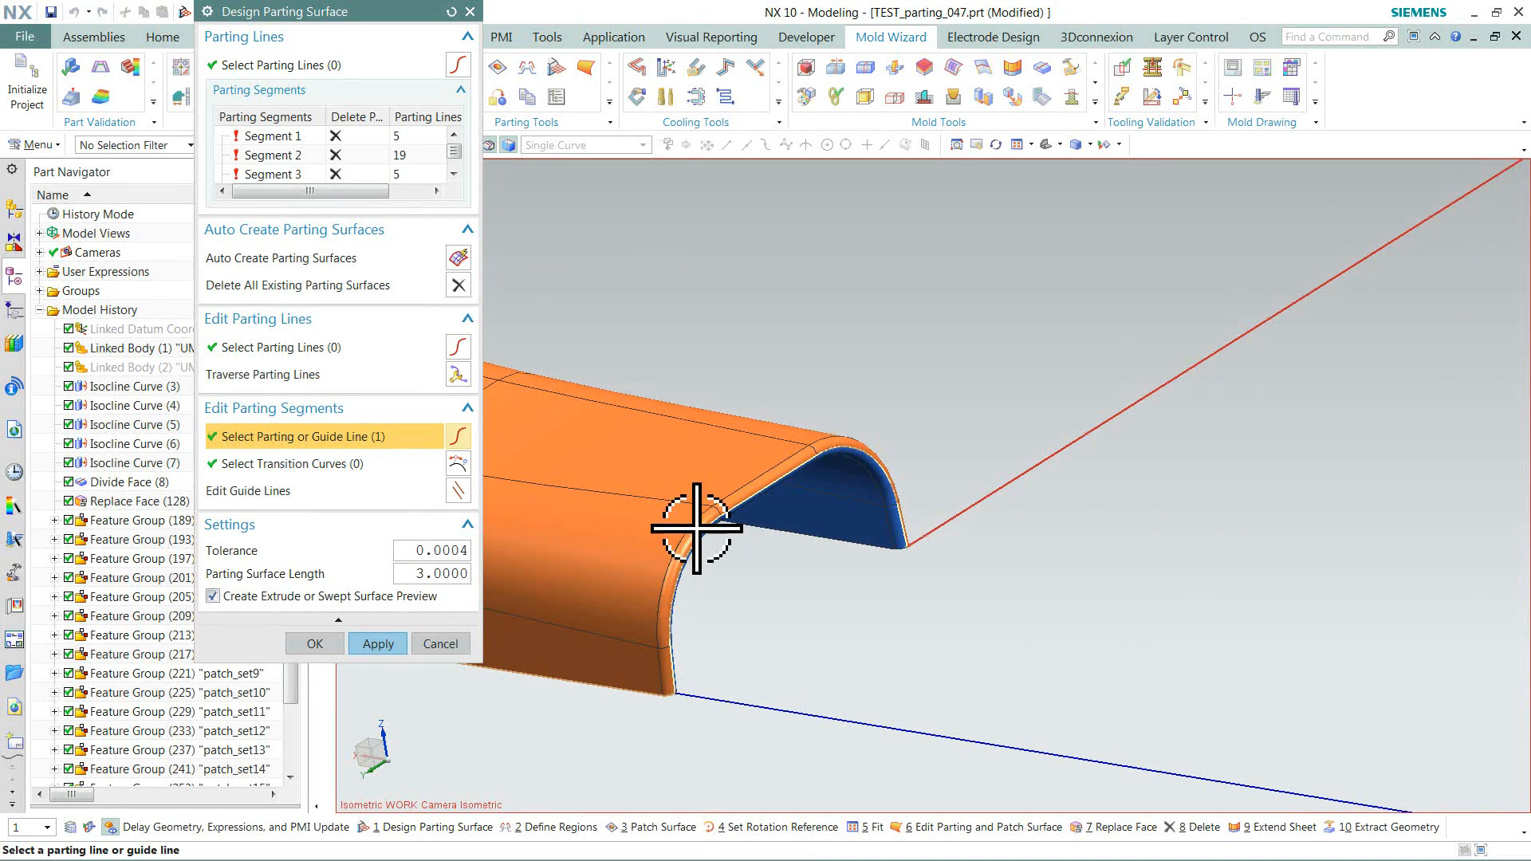
left_click(460, 490)
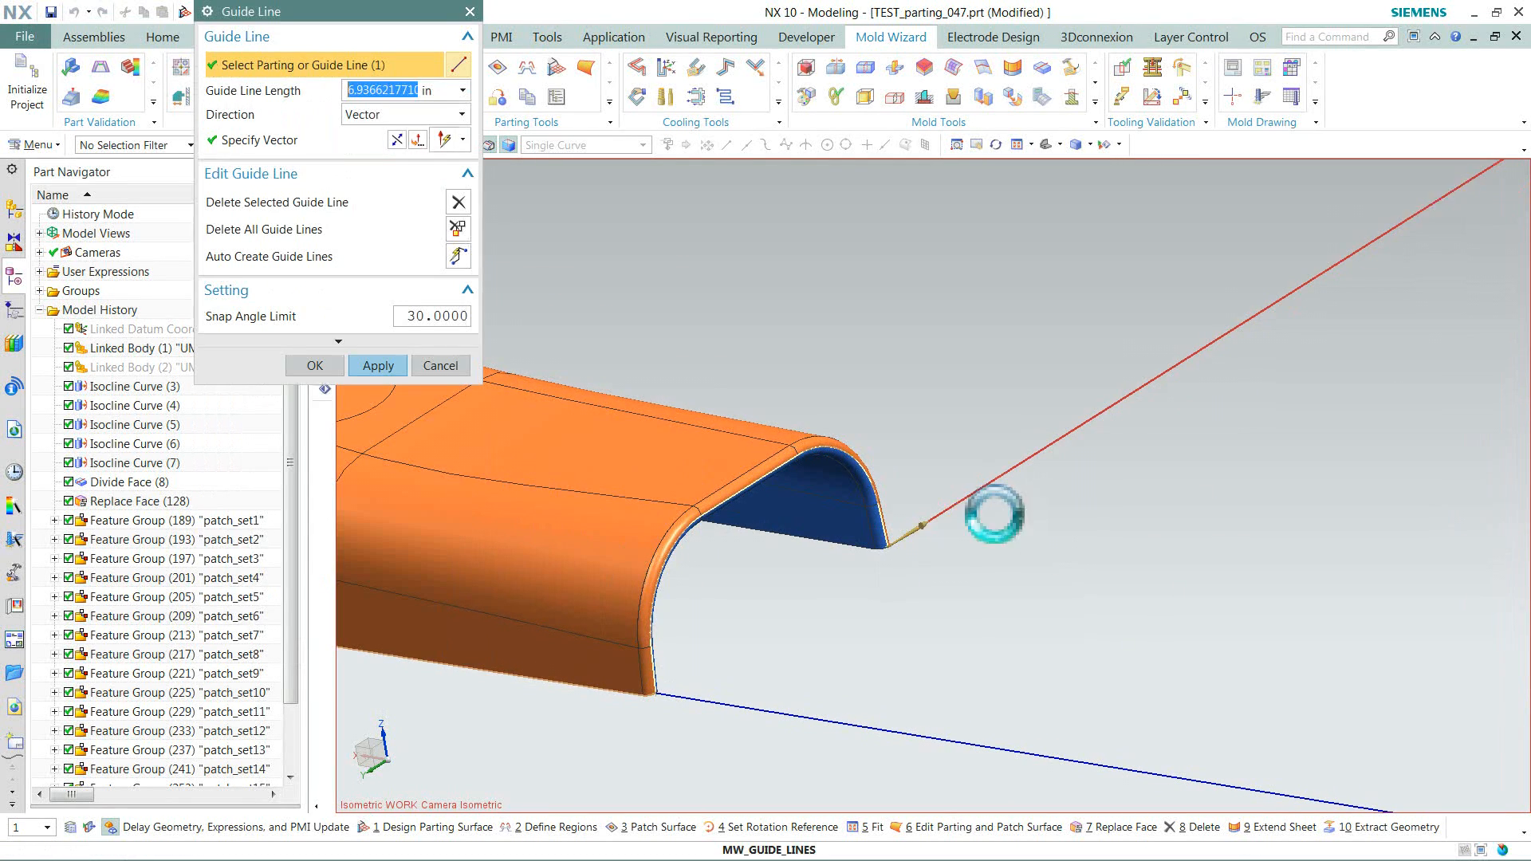
left_click(438, 116)
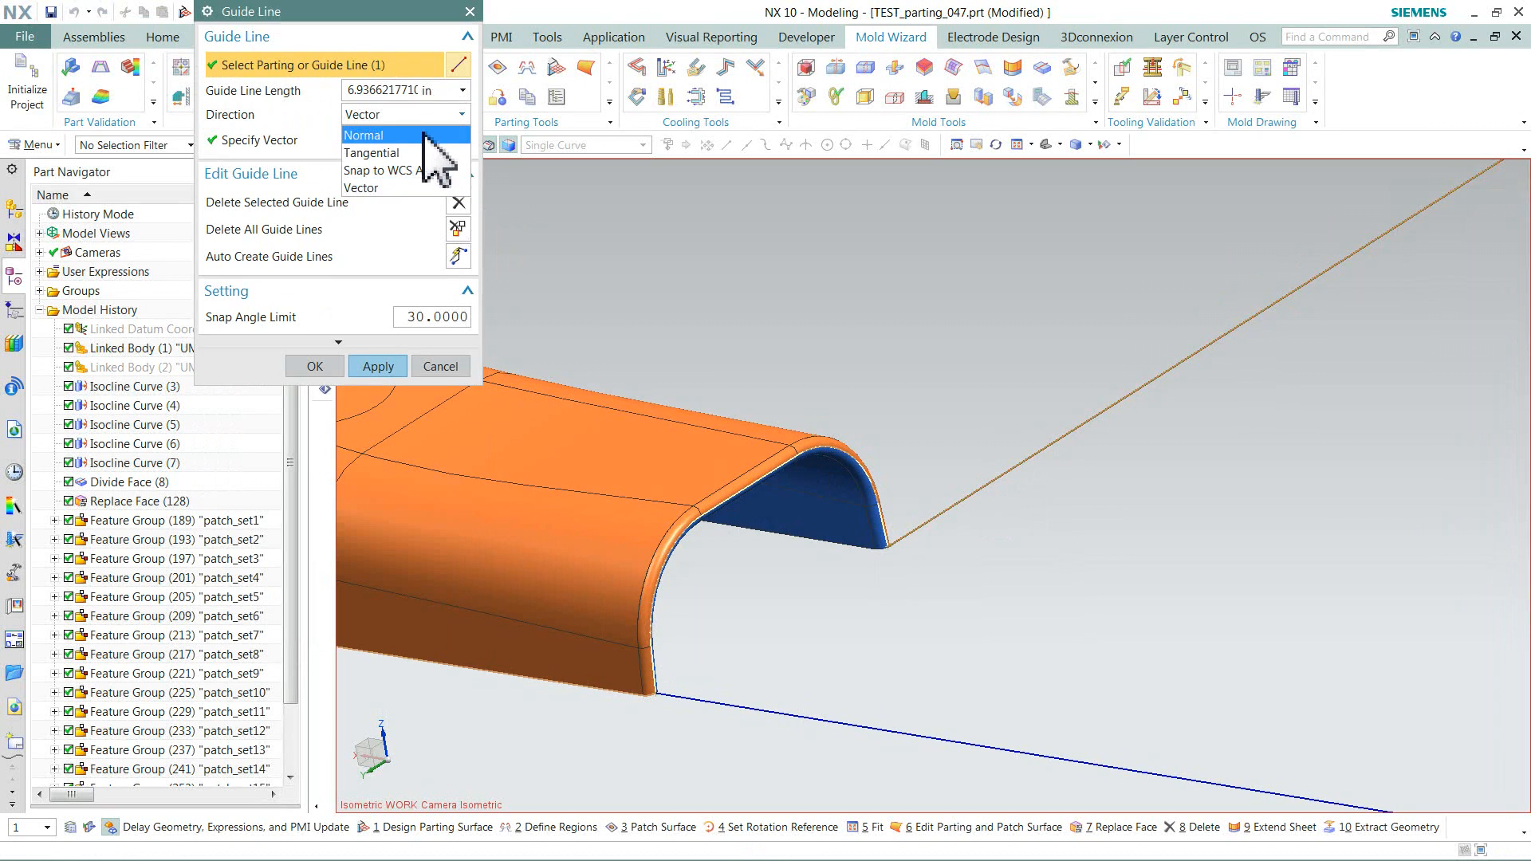
left_click(339, 145)
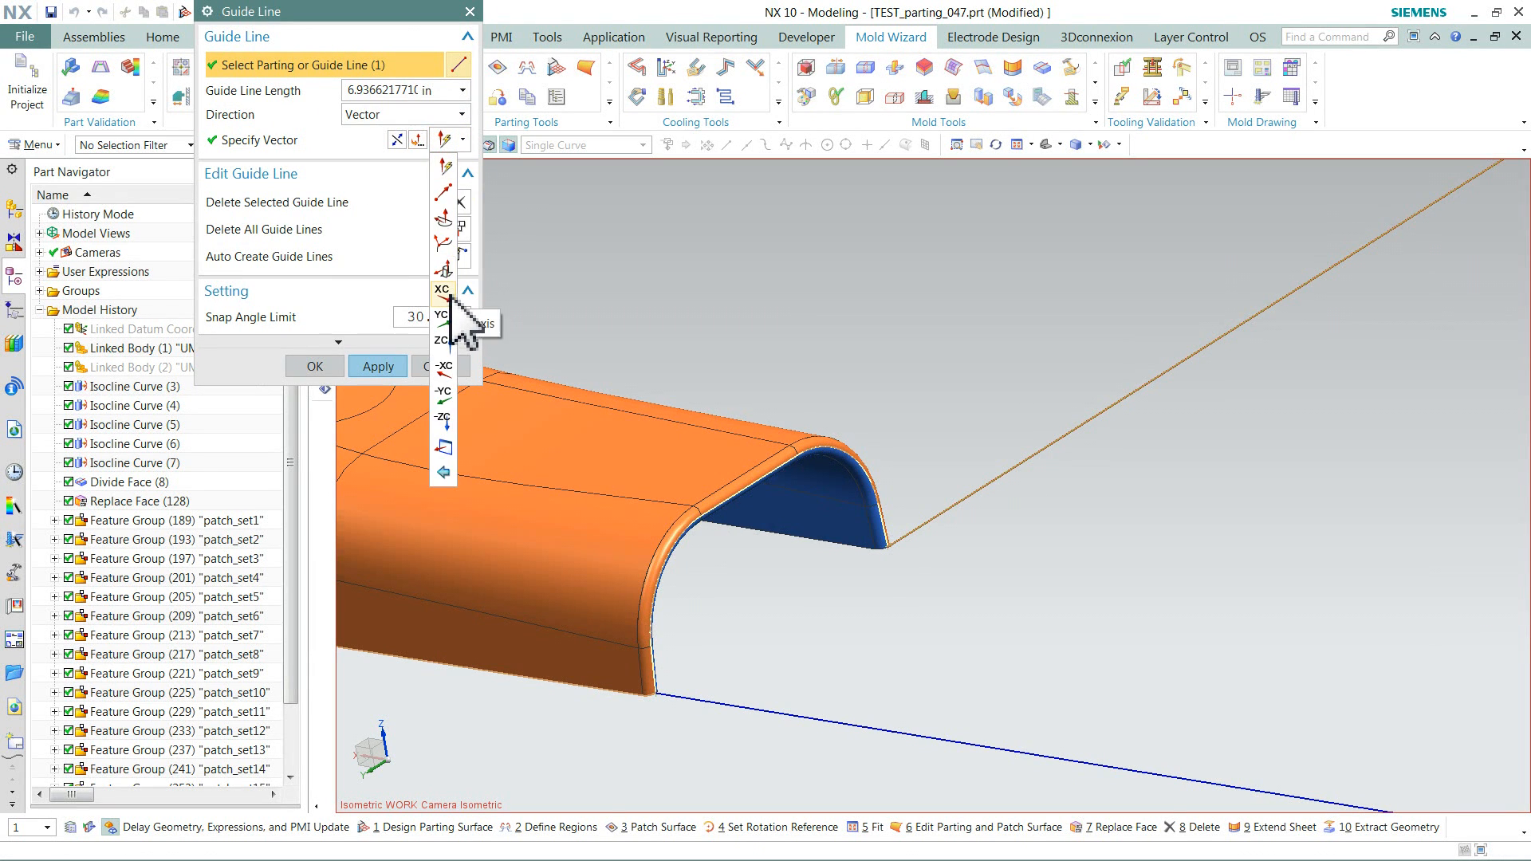
left_click(449, 296)
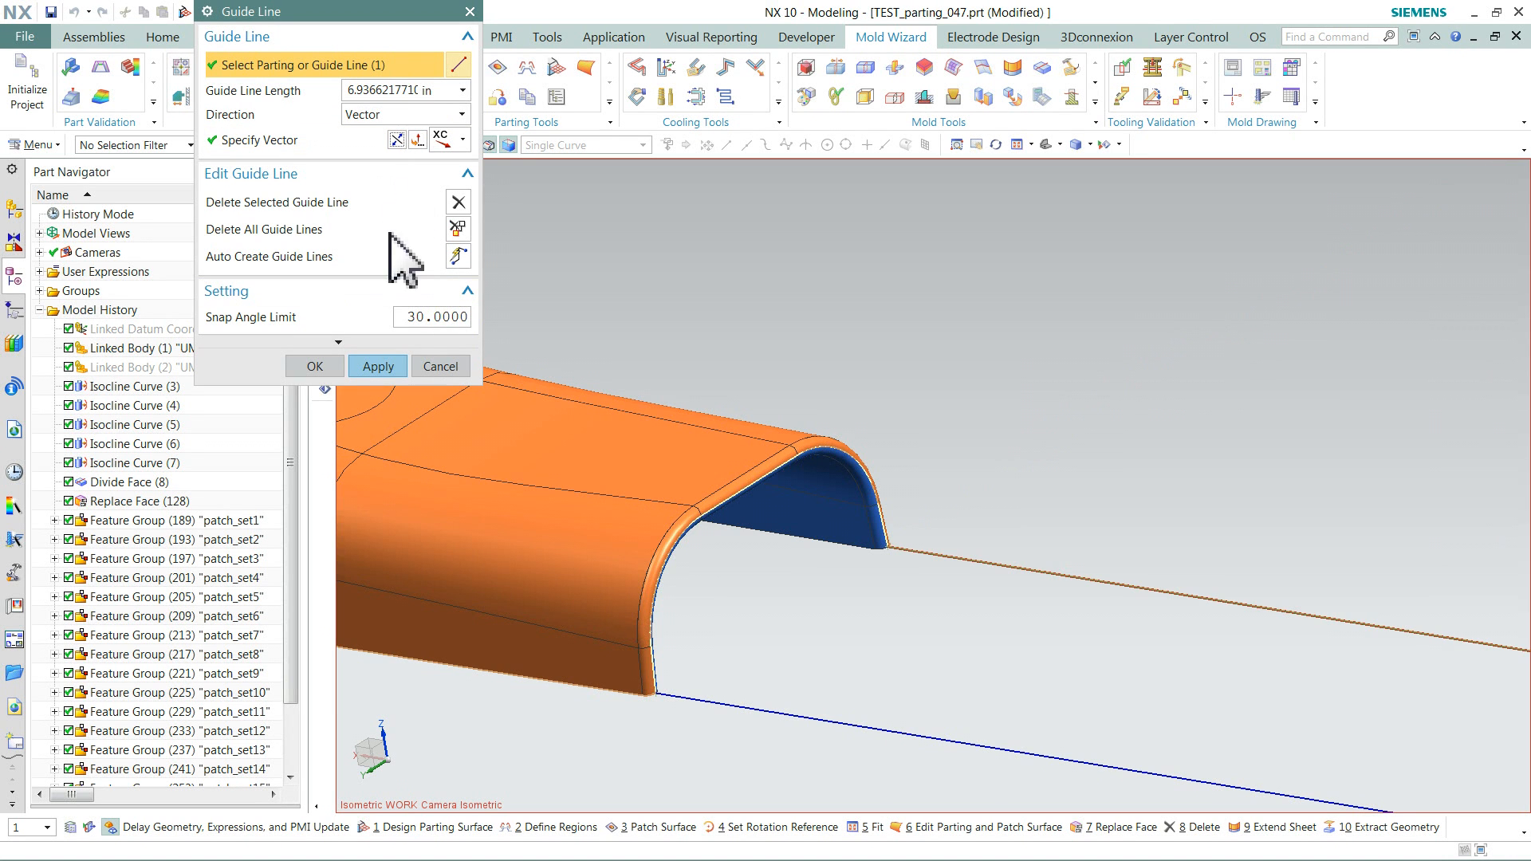
left_click(391, 363)
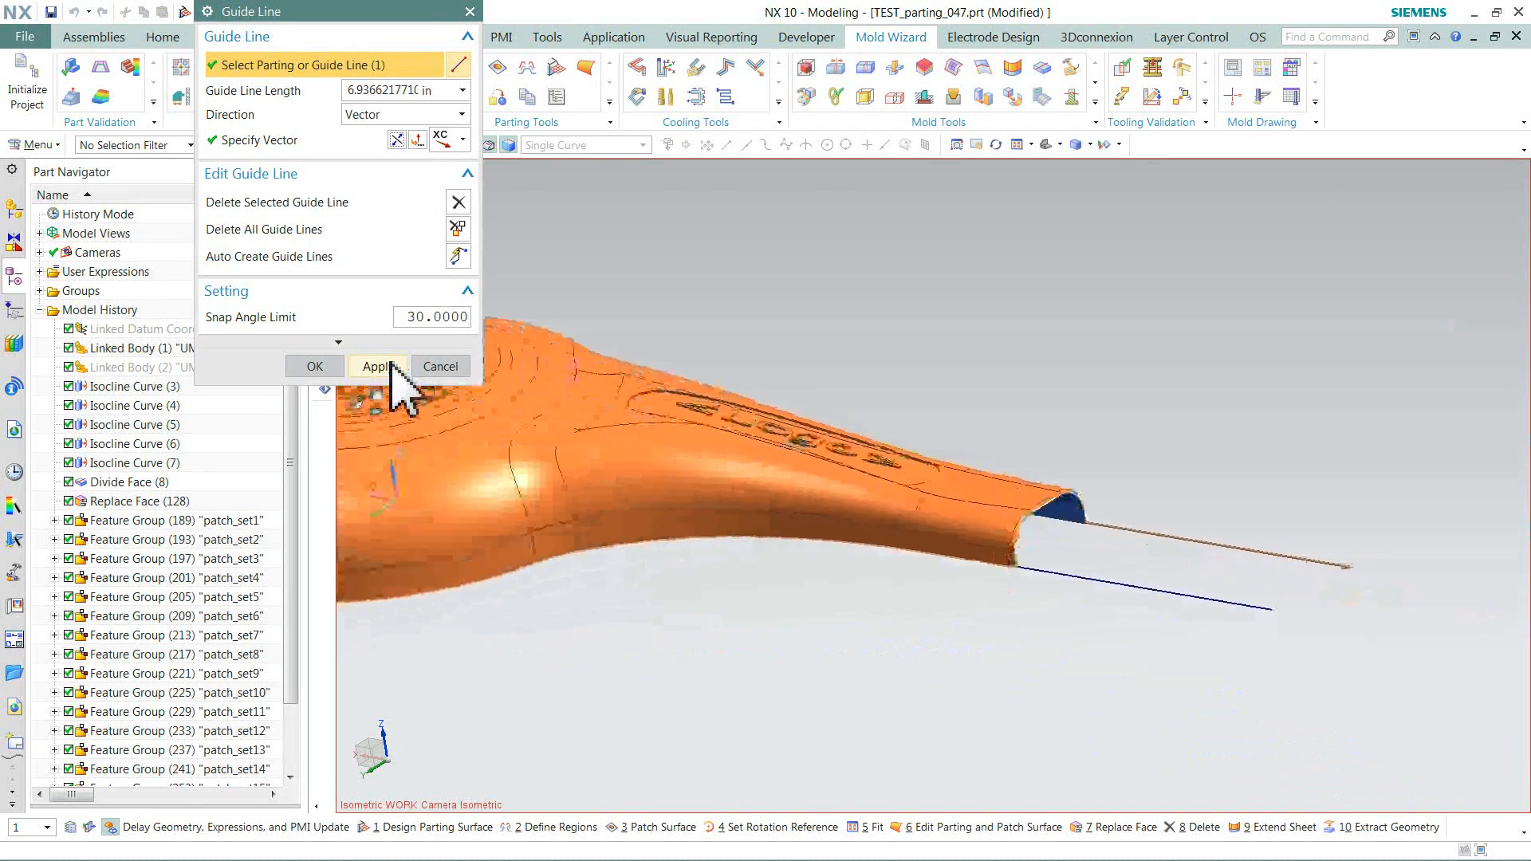
left_click(390, 367)
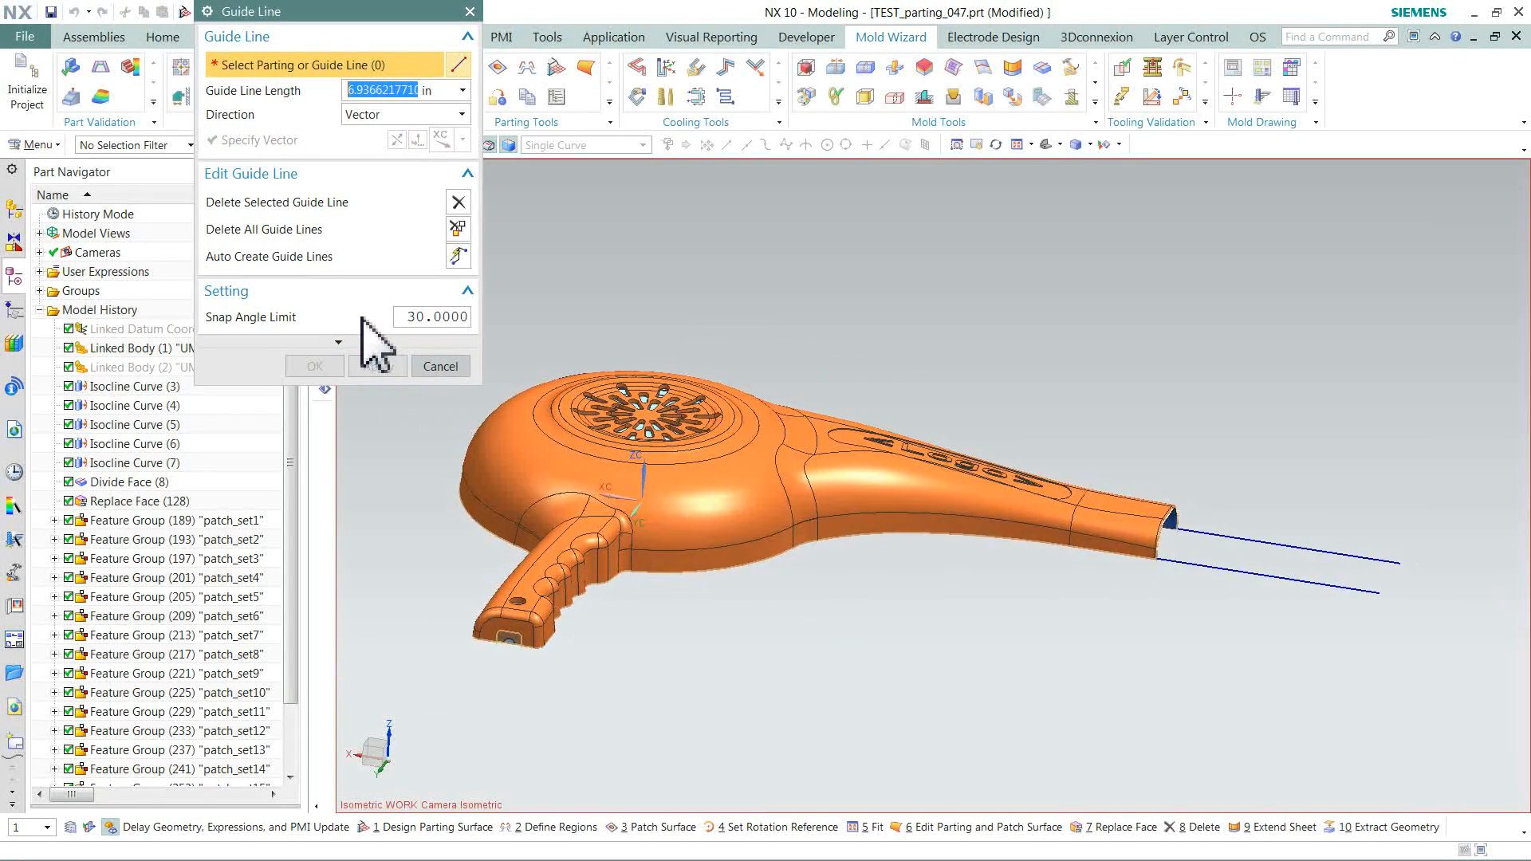
left_click(439, 367)
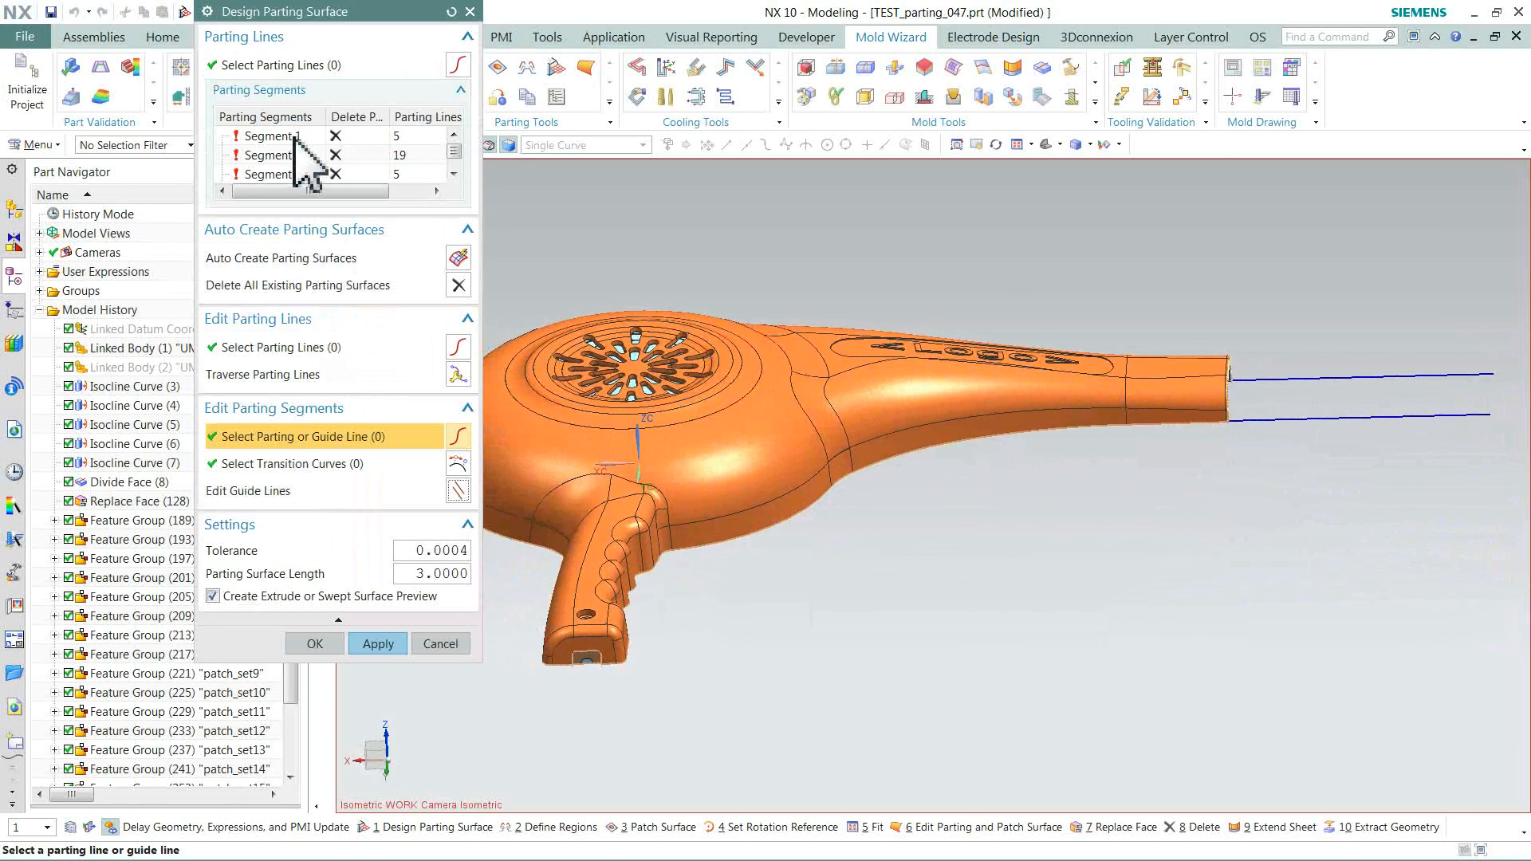
- Create an extruded parting surface along Segment 1 at the nozzle end and a bounded plane parting surface on Segment 2
left_click(296, 137)
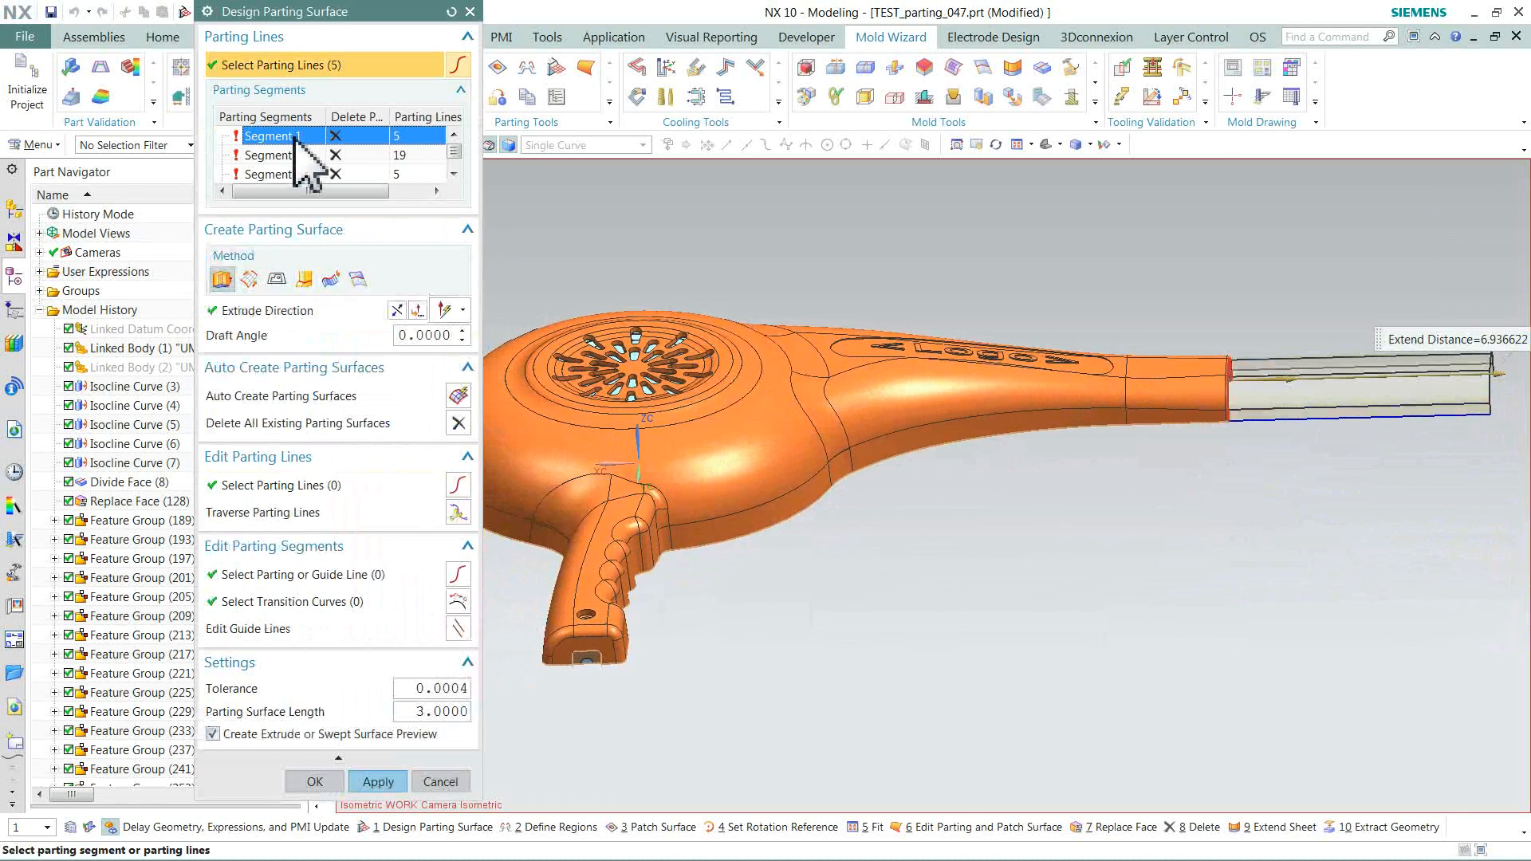
left_click(378, 782)
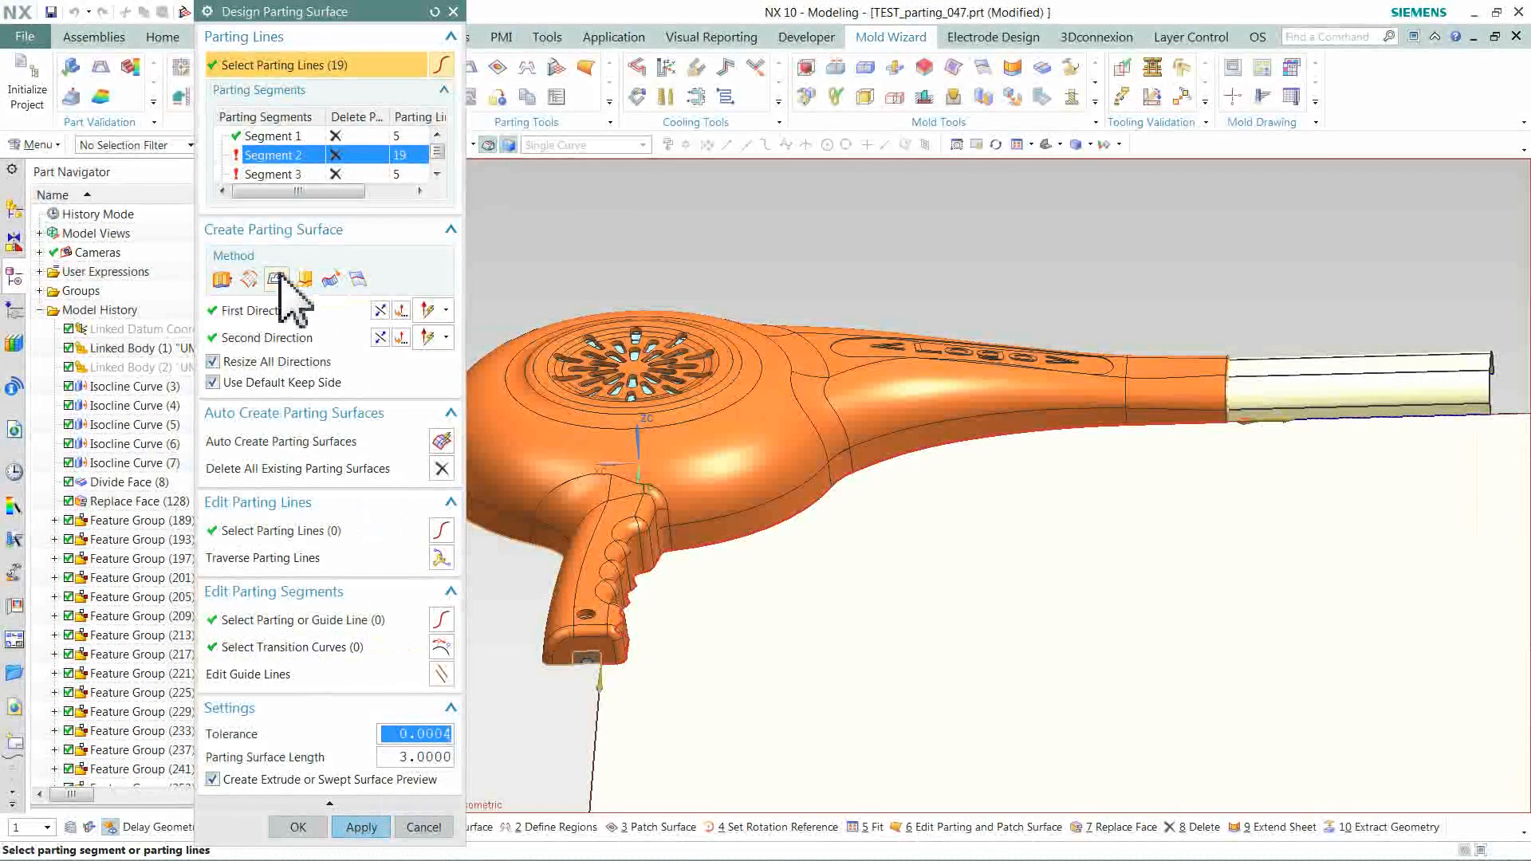
left_click(331, 279)
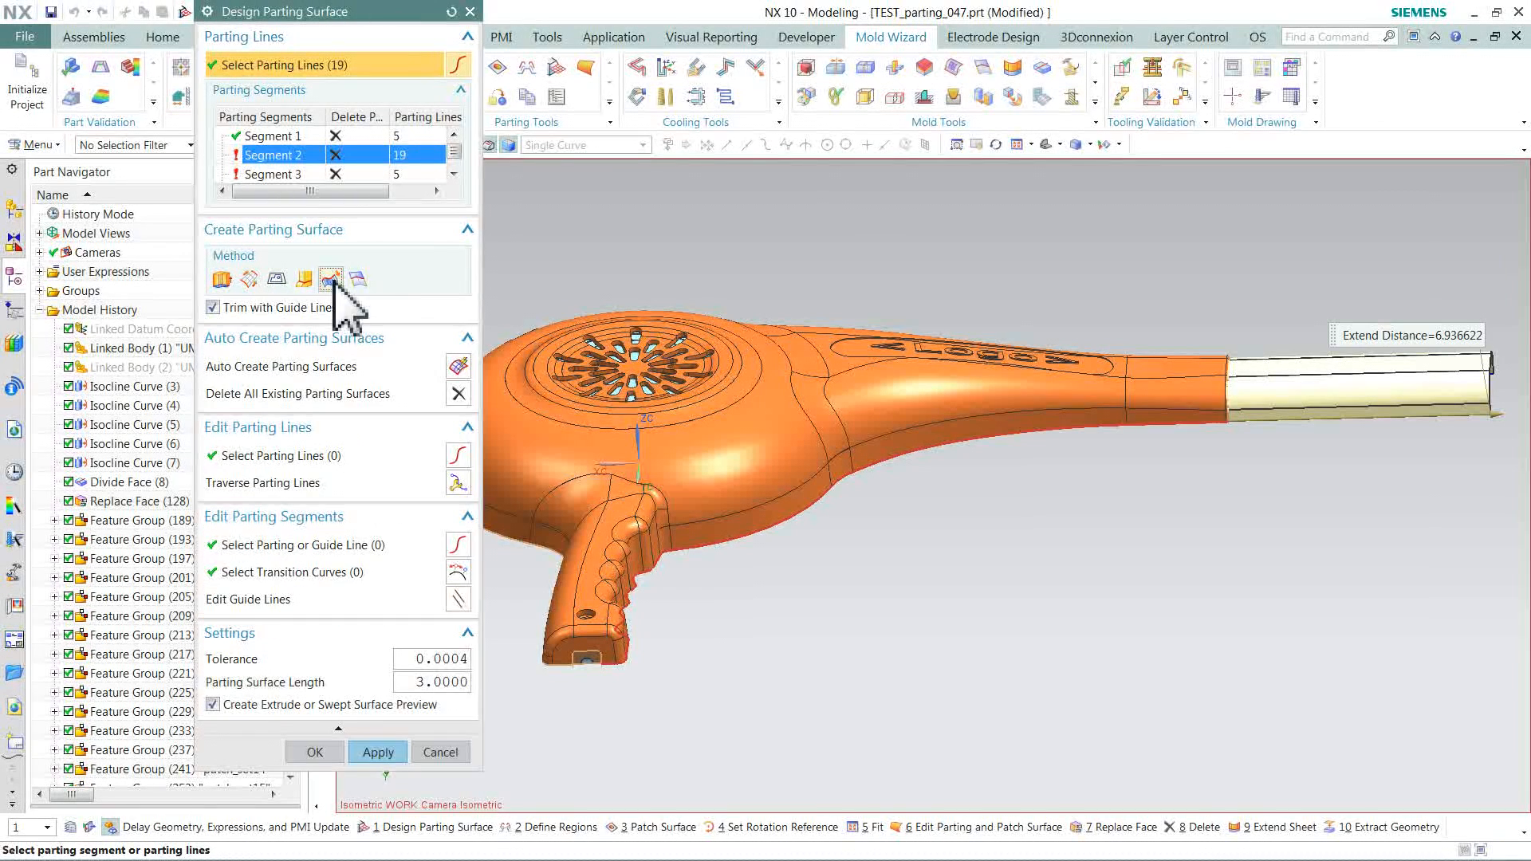
left_click(357, 280)
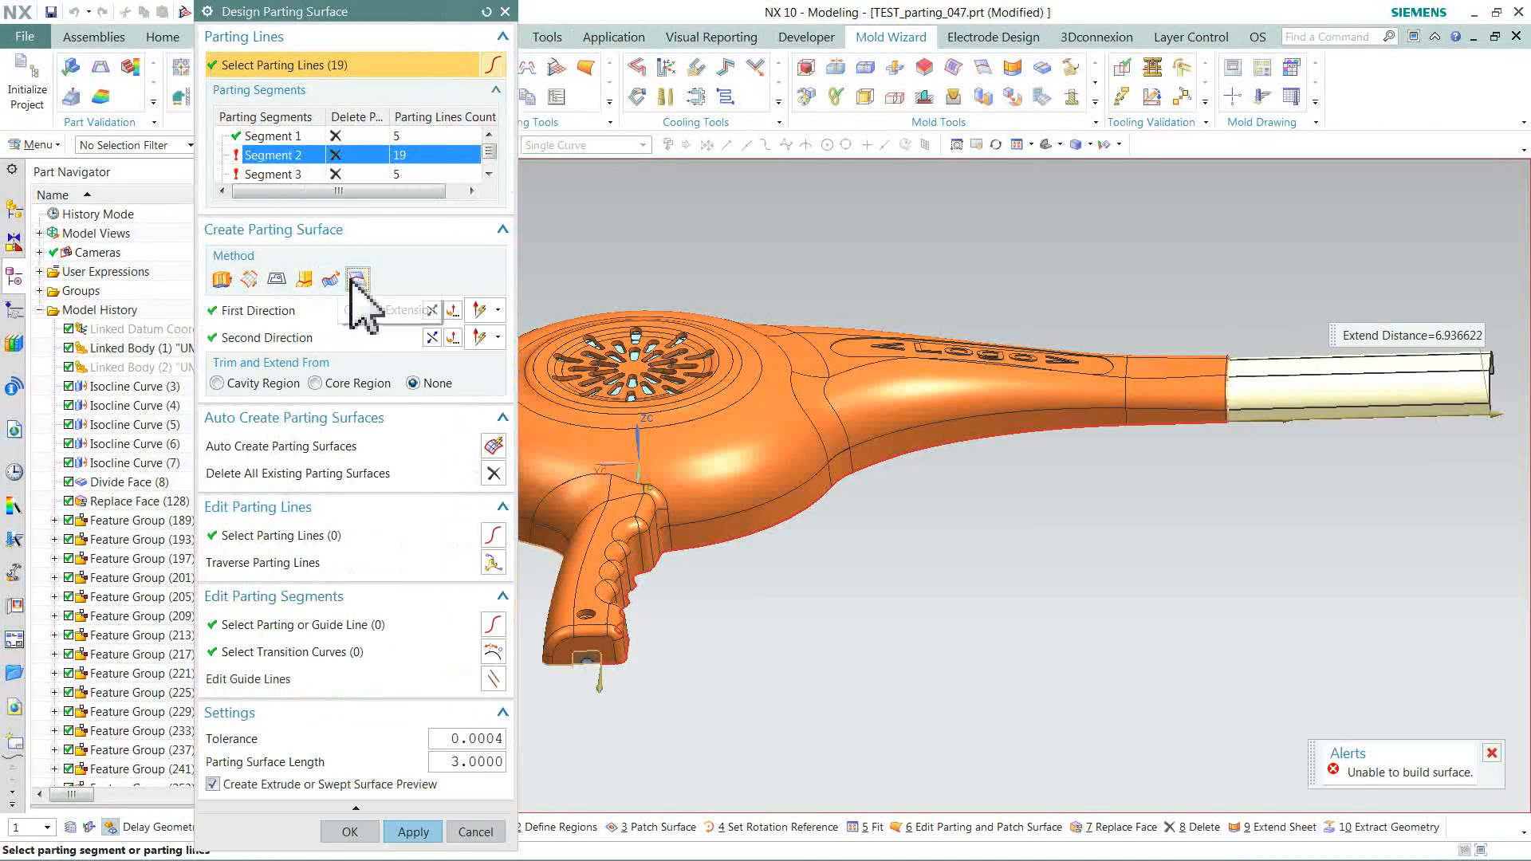
left_click(304, 281)
left_click(277, 279)
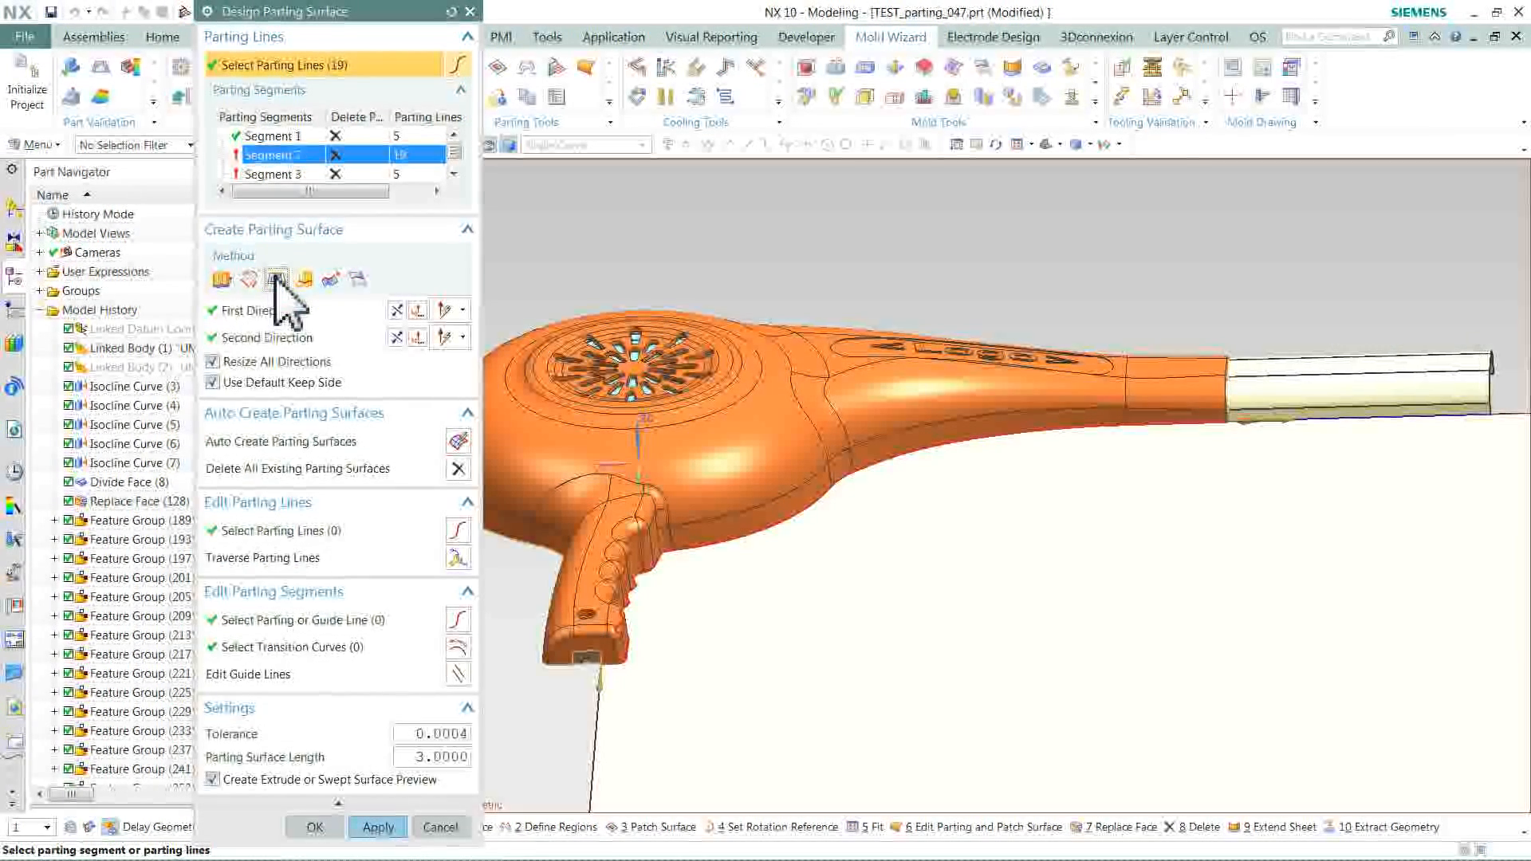
left_click(376, 828)
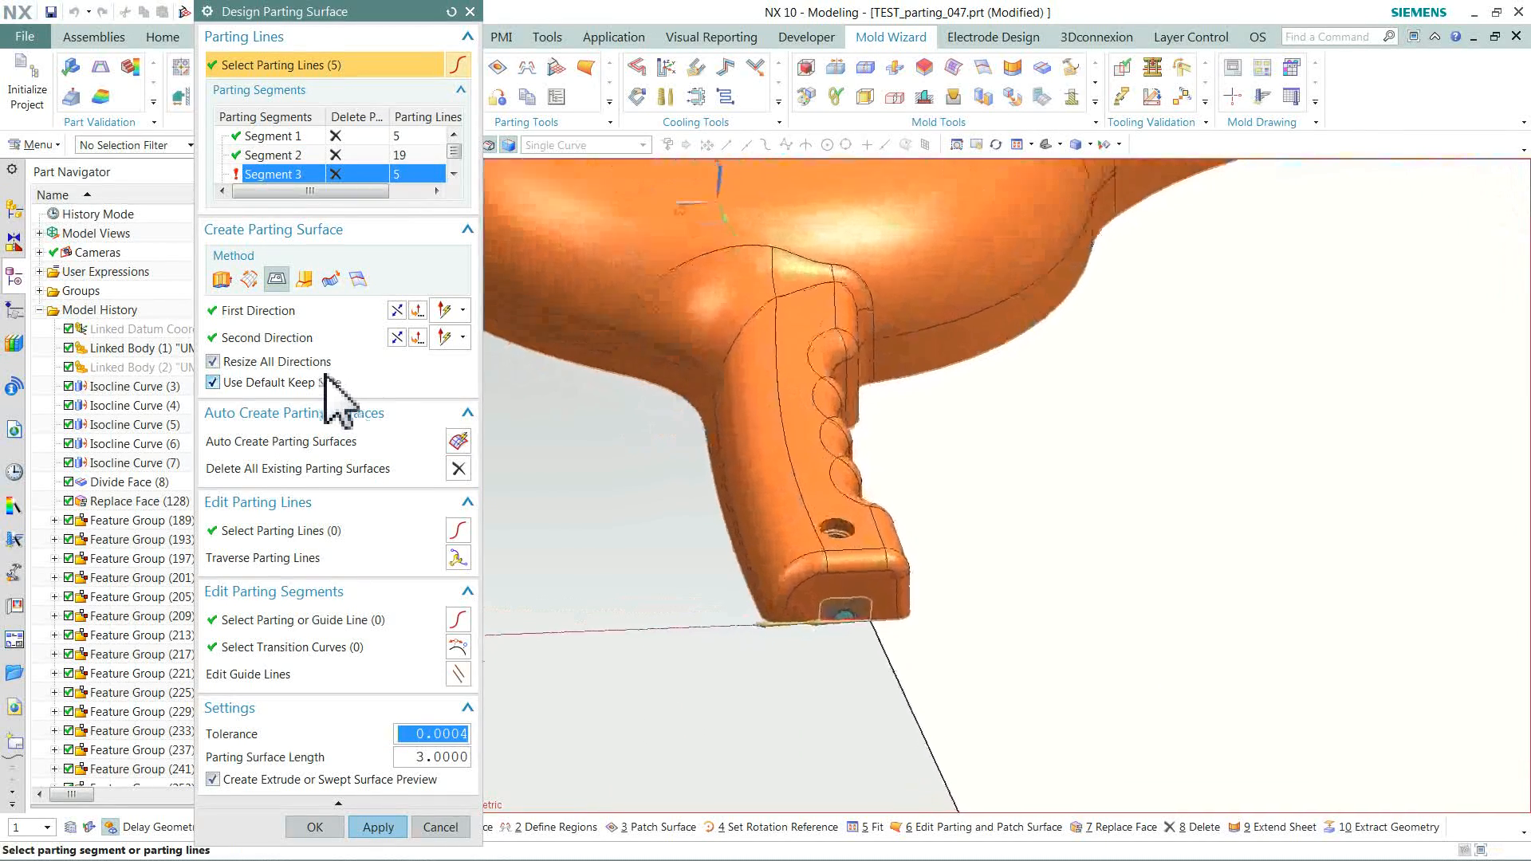
- Extrude the two cord-opening segments along the Y-axis, and create a bounded plane on the remaining 15-line segment with % V Start -8
left_click(219, 279)
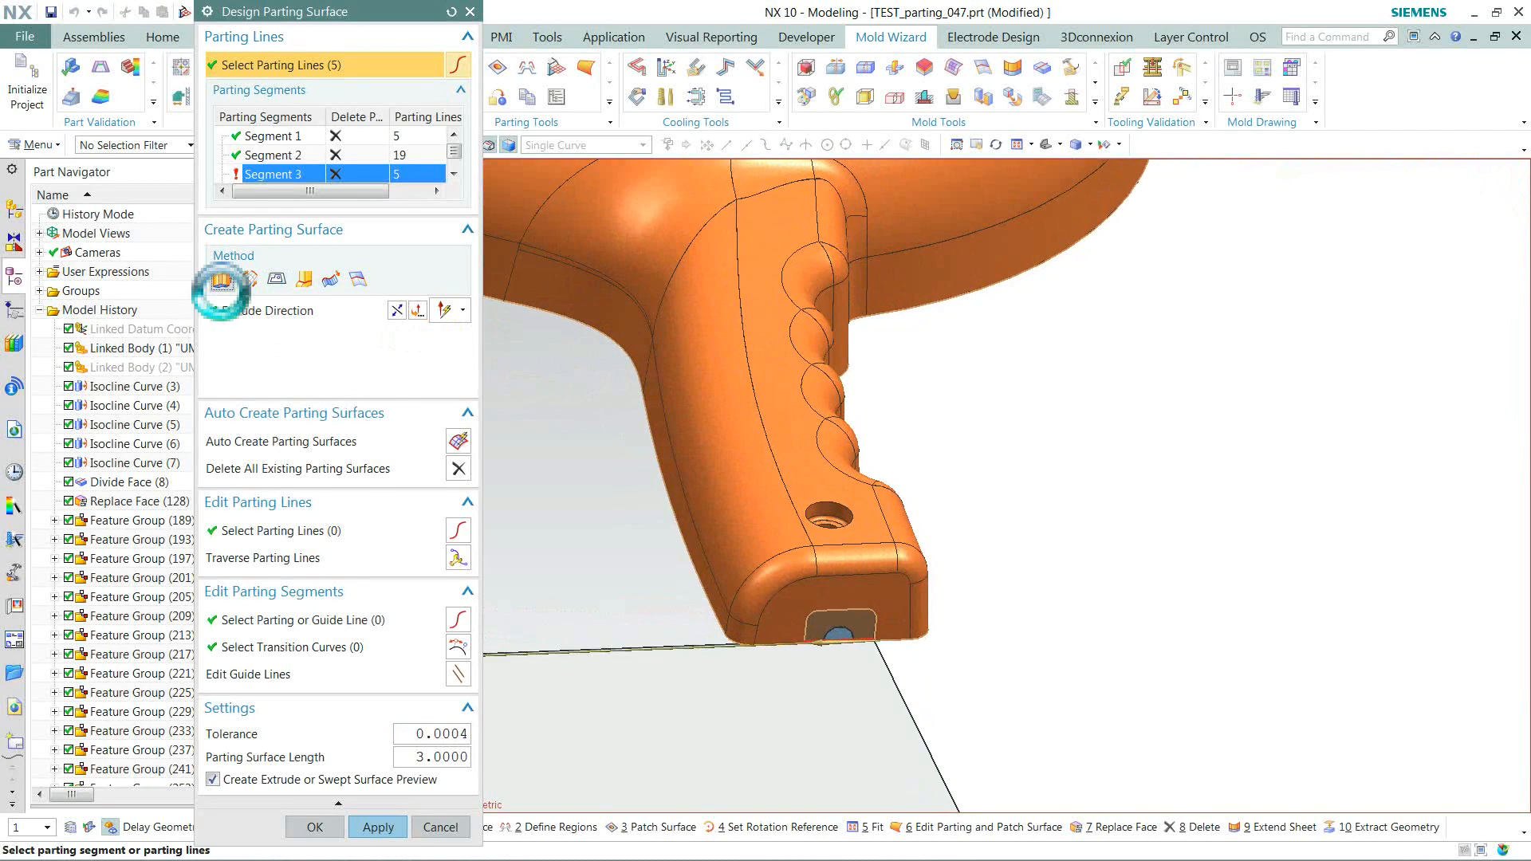
left_click(348, 316)
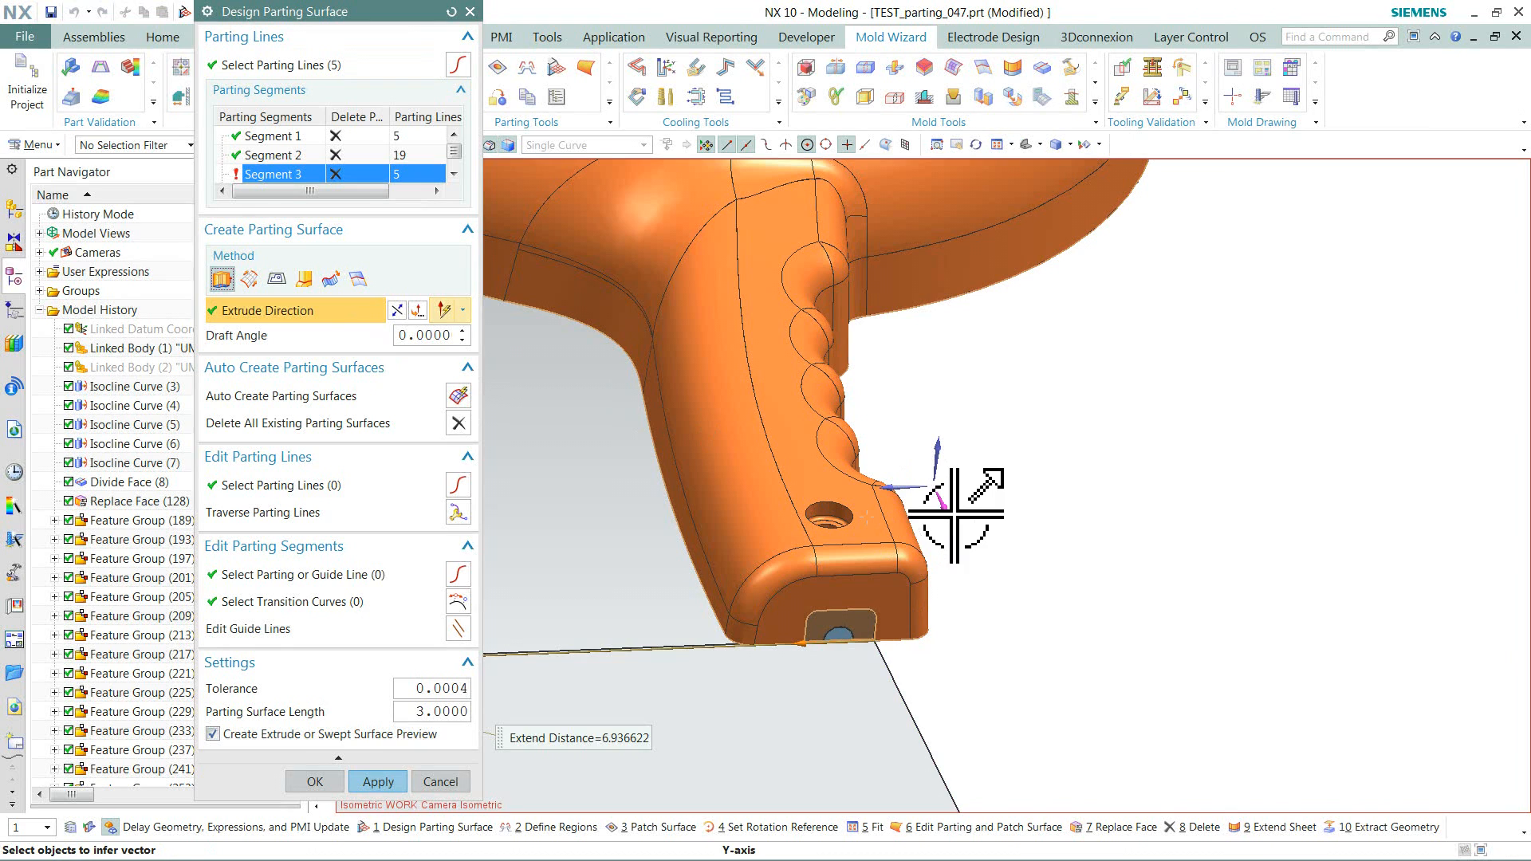
left_click(380, 782)
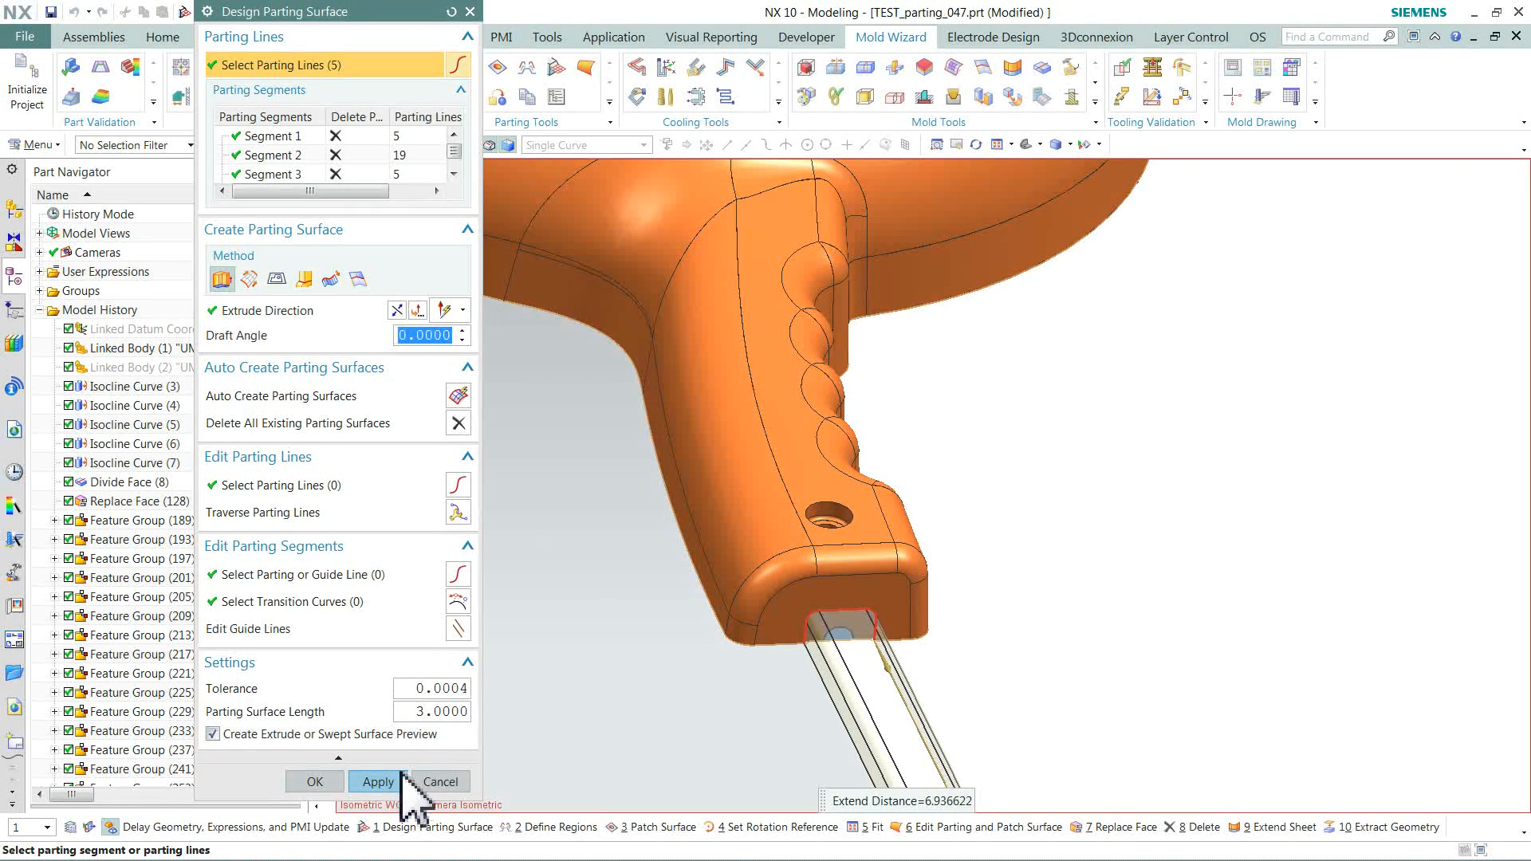
left_click(403, 778)
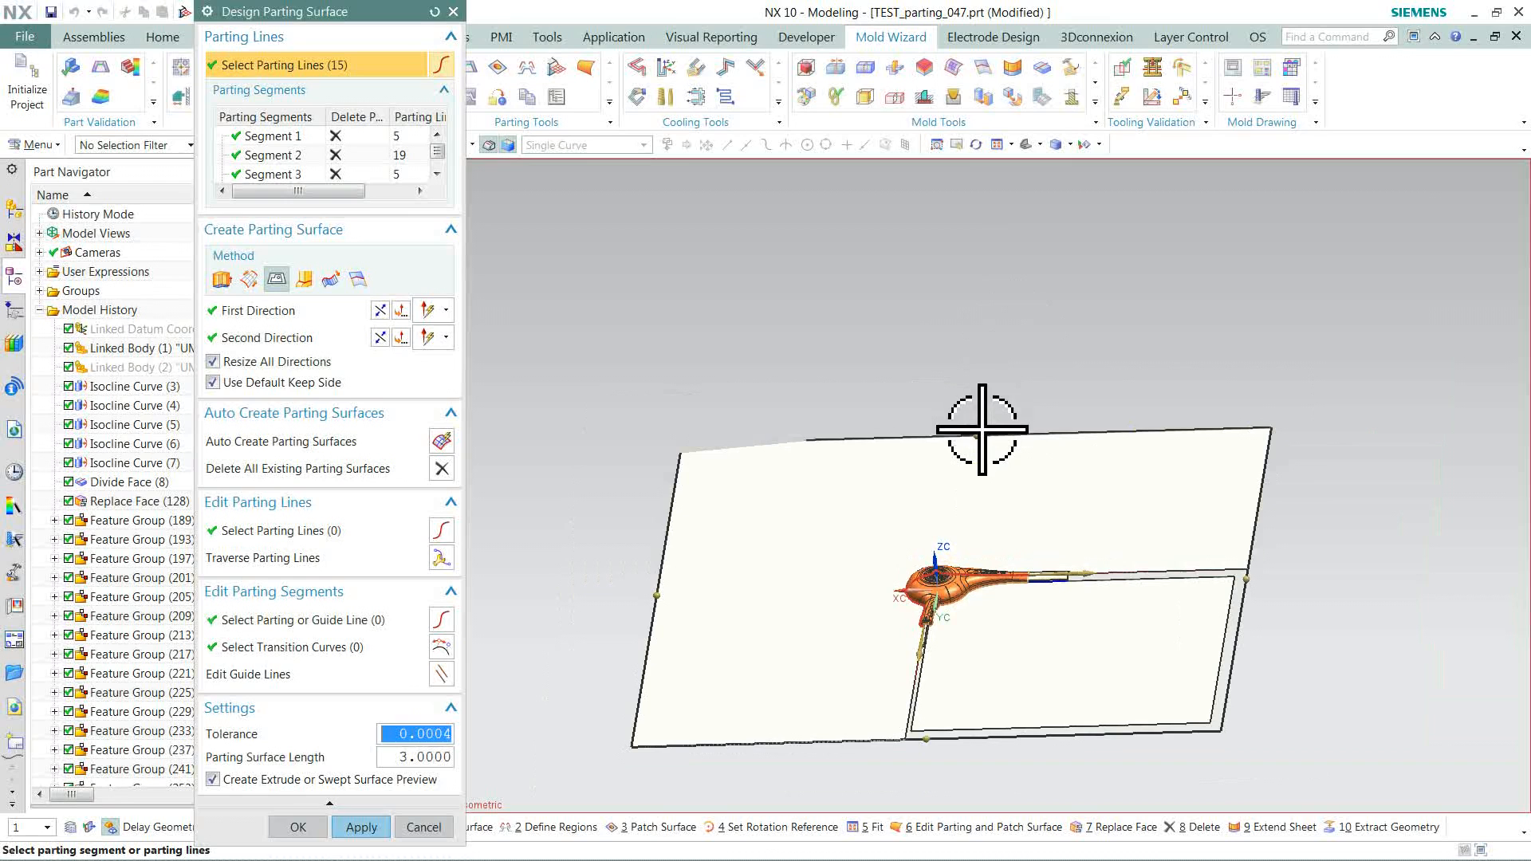
left_click_drag(990, 454, 1006, 520)
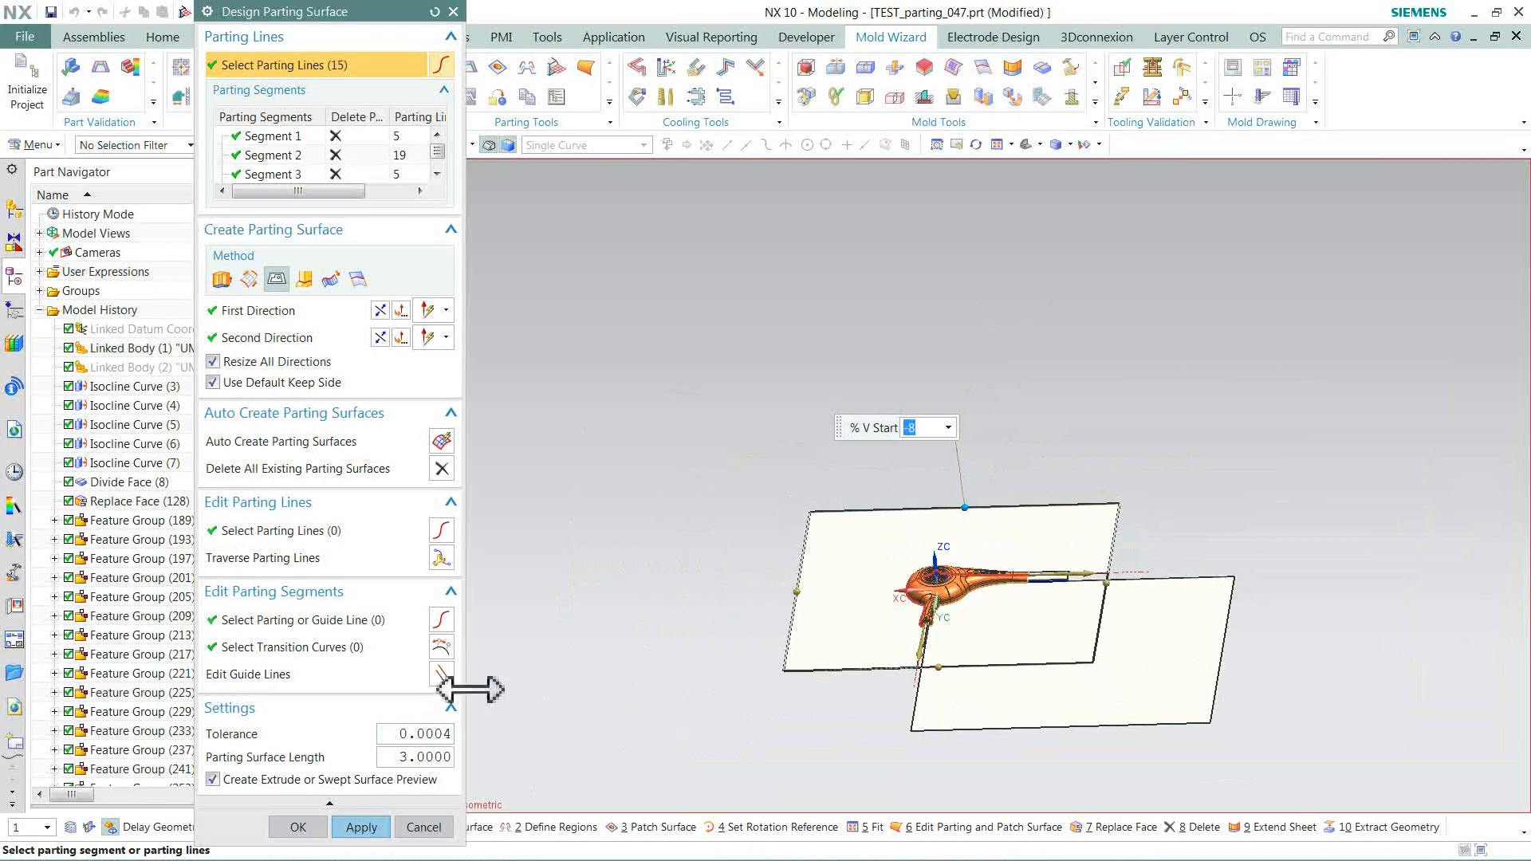
left_click(297, 827)
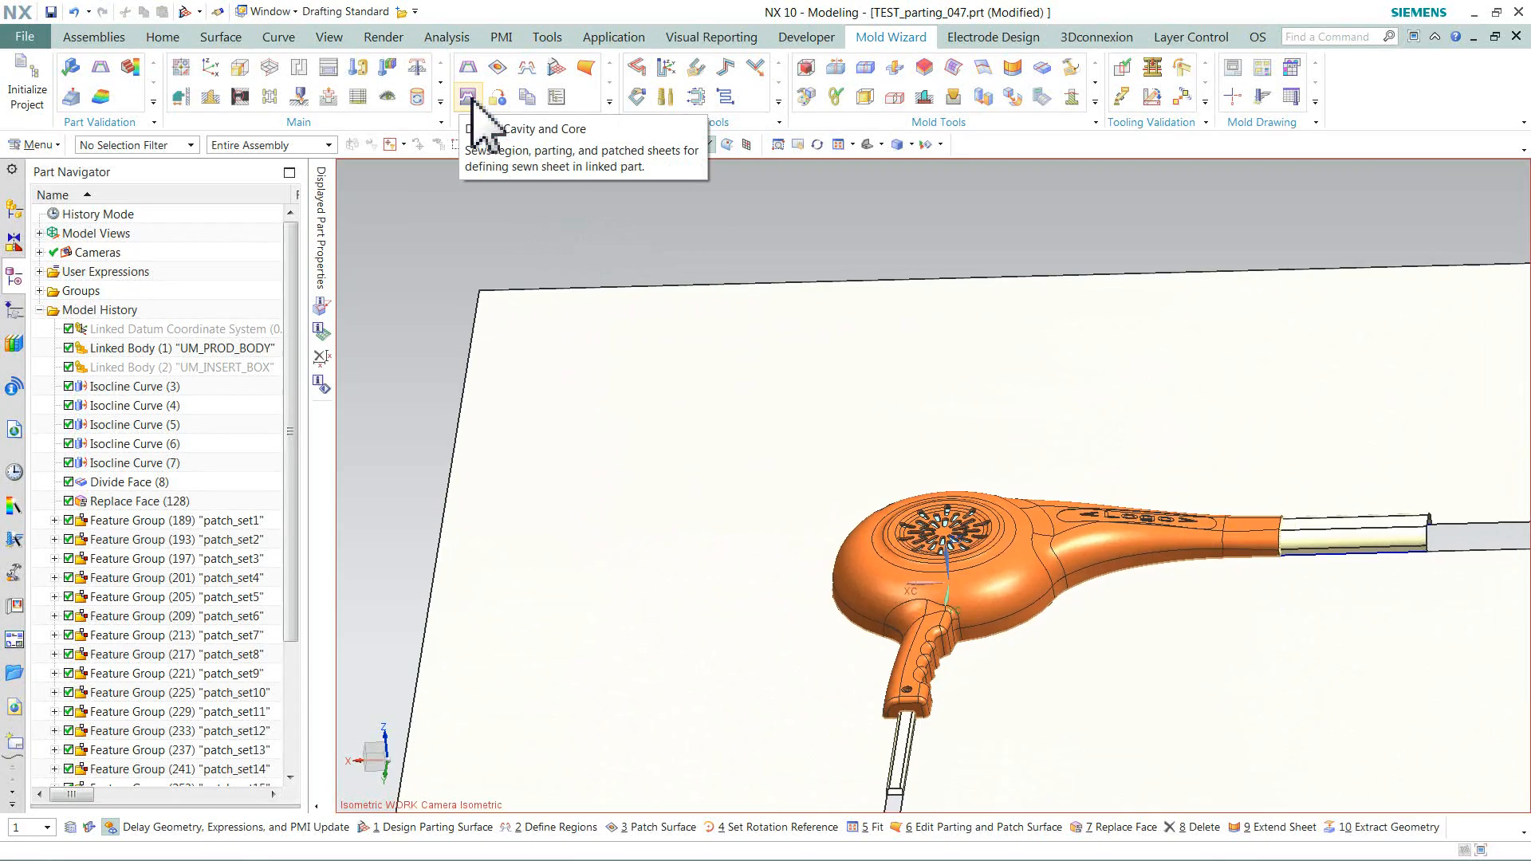
- In Define Cavity and Core, check the Slide sheets, create the cavity from the Cavity region, and accept its default normal
left_click(468, 97)
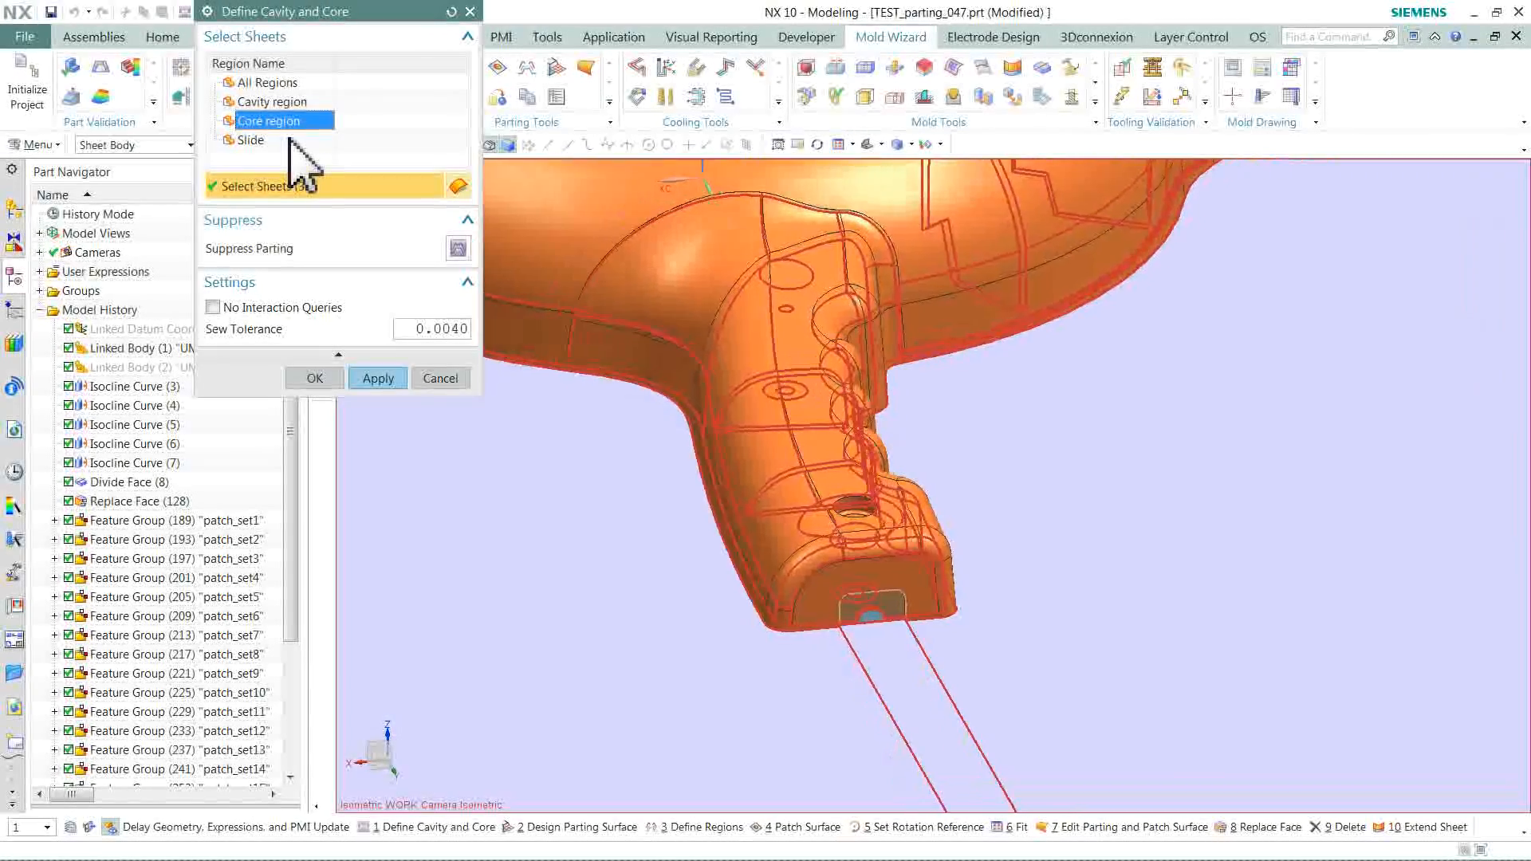
left_click(290, 140)
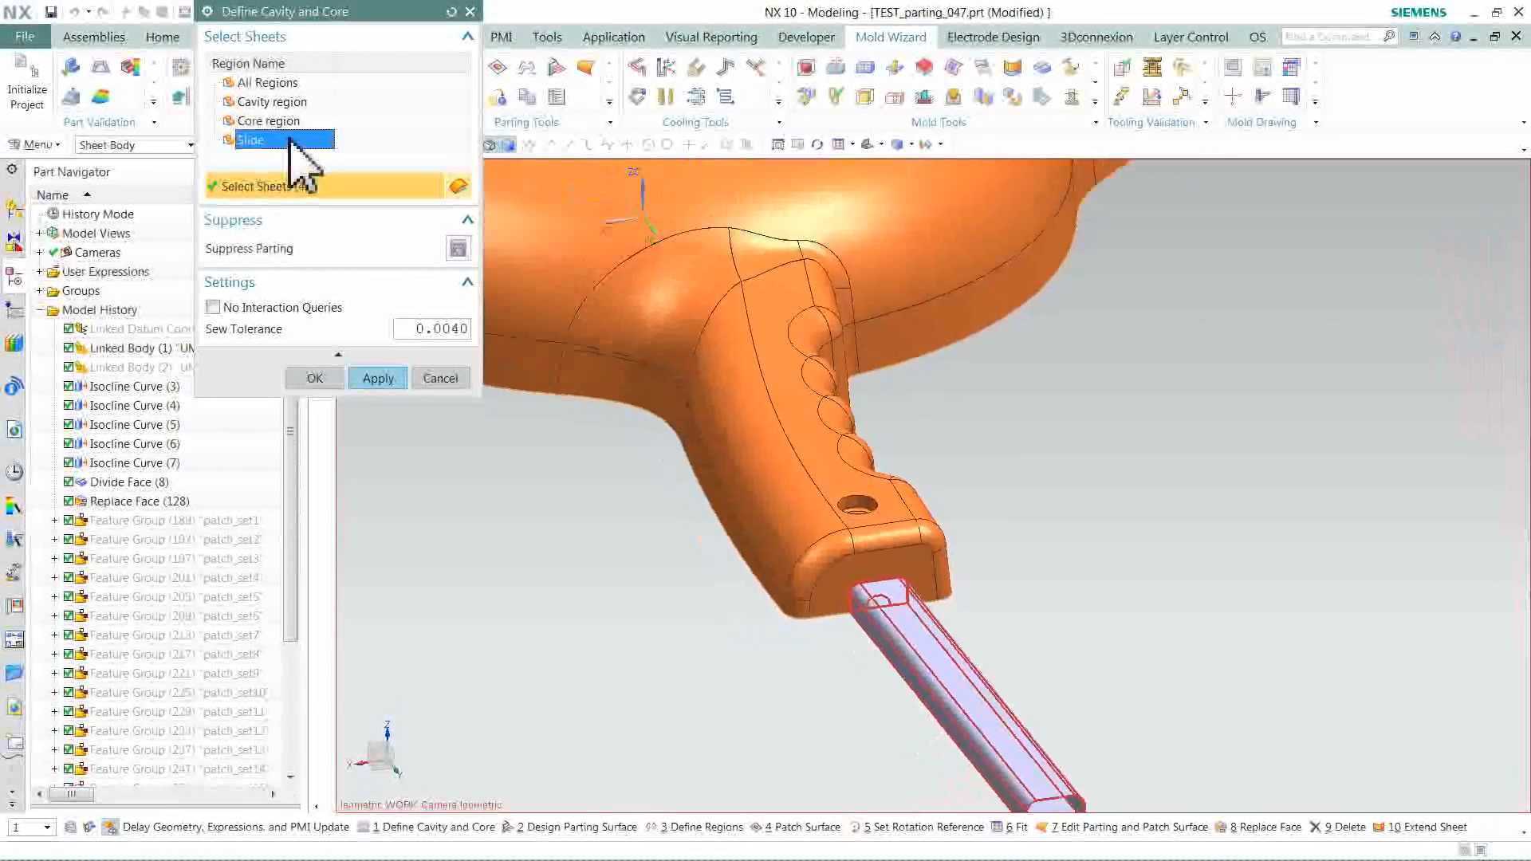
left_click(290, 104)
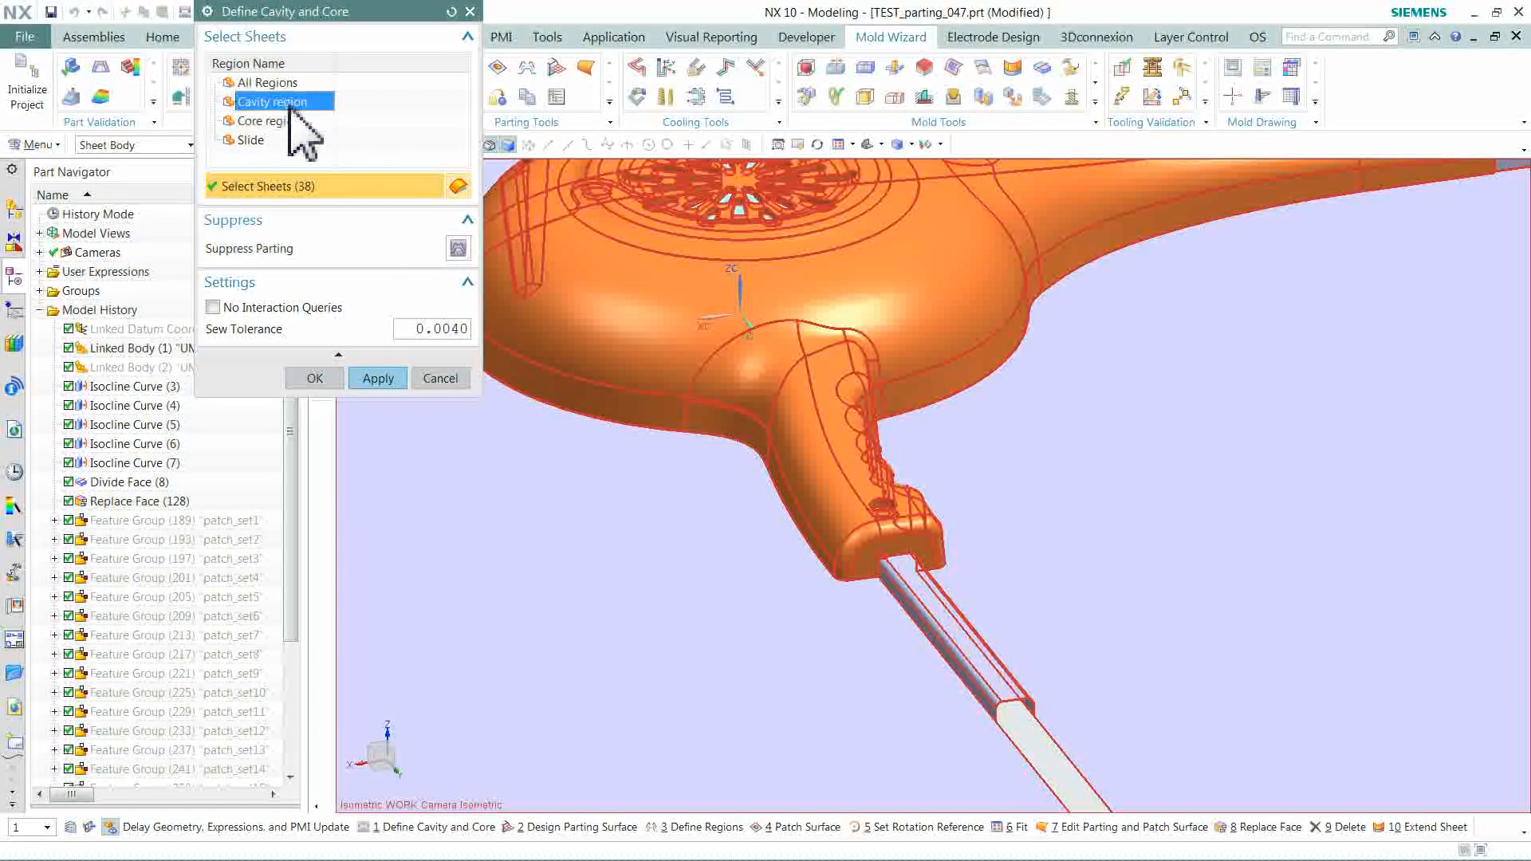
left_click(384, 378)
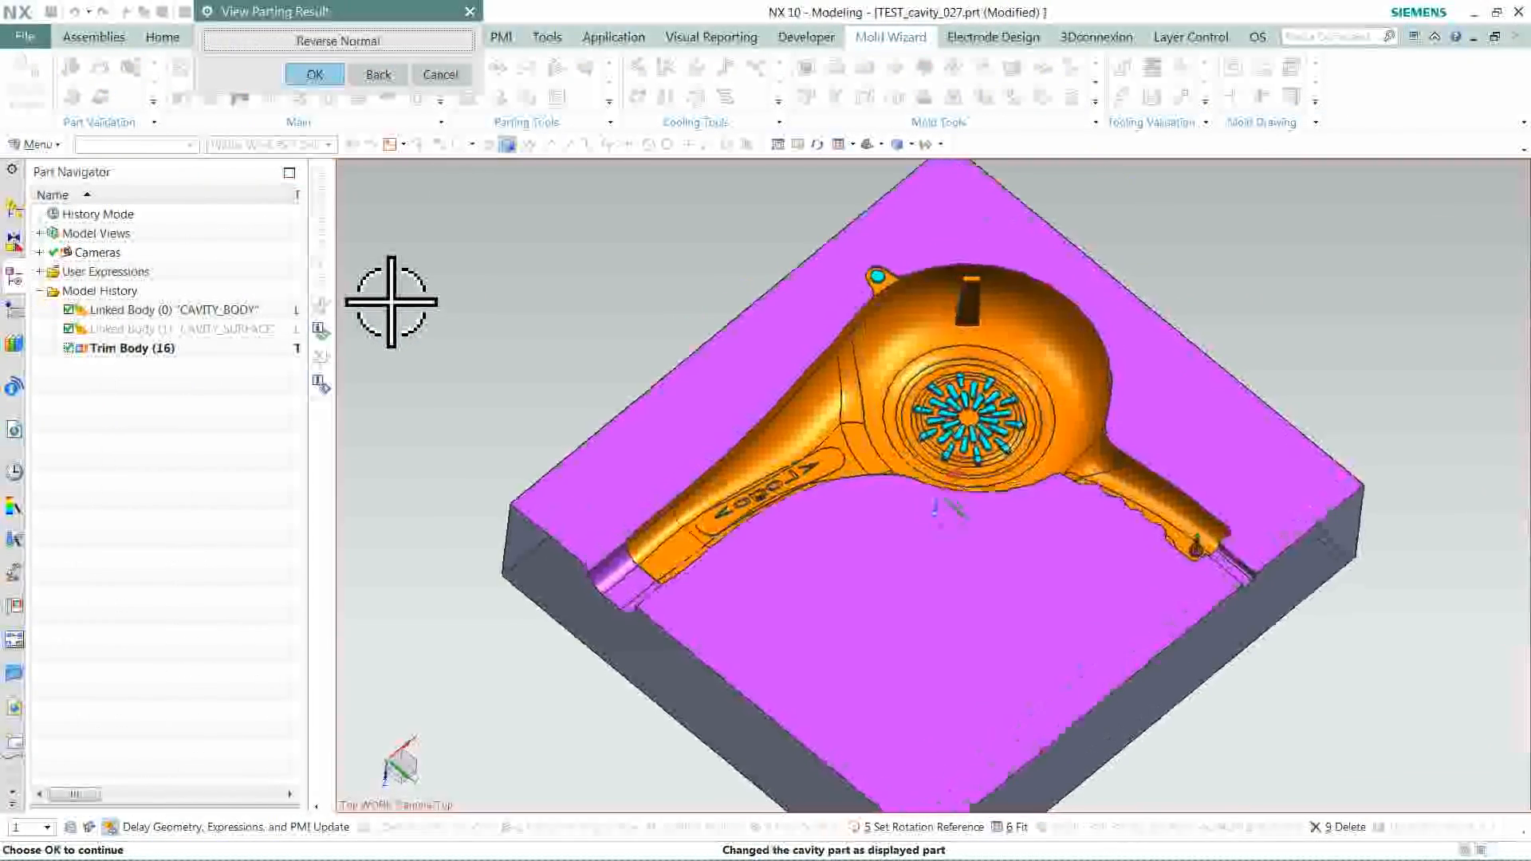
left_click(317, 76)
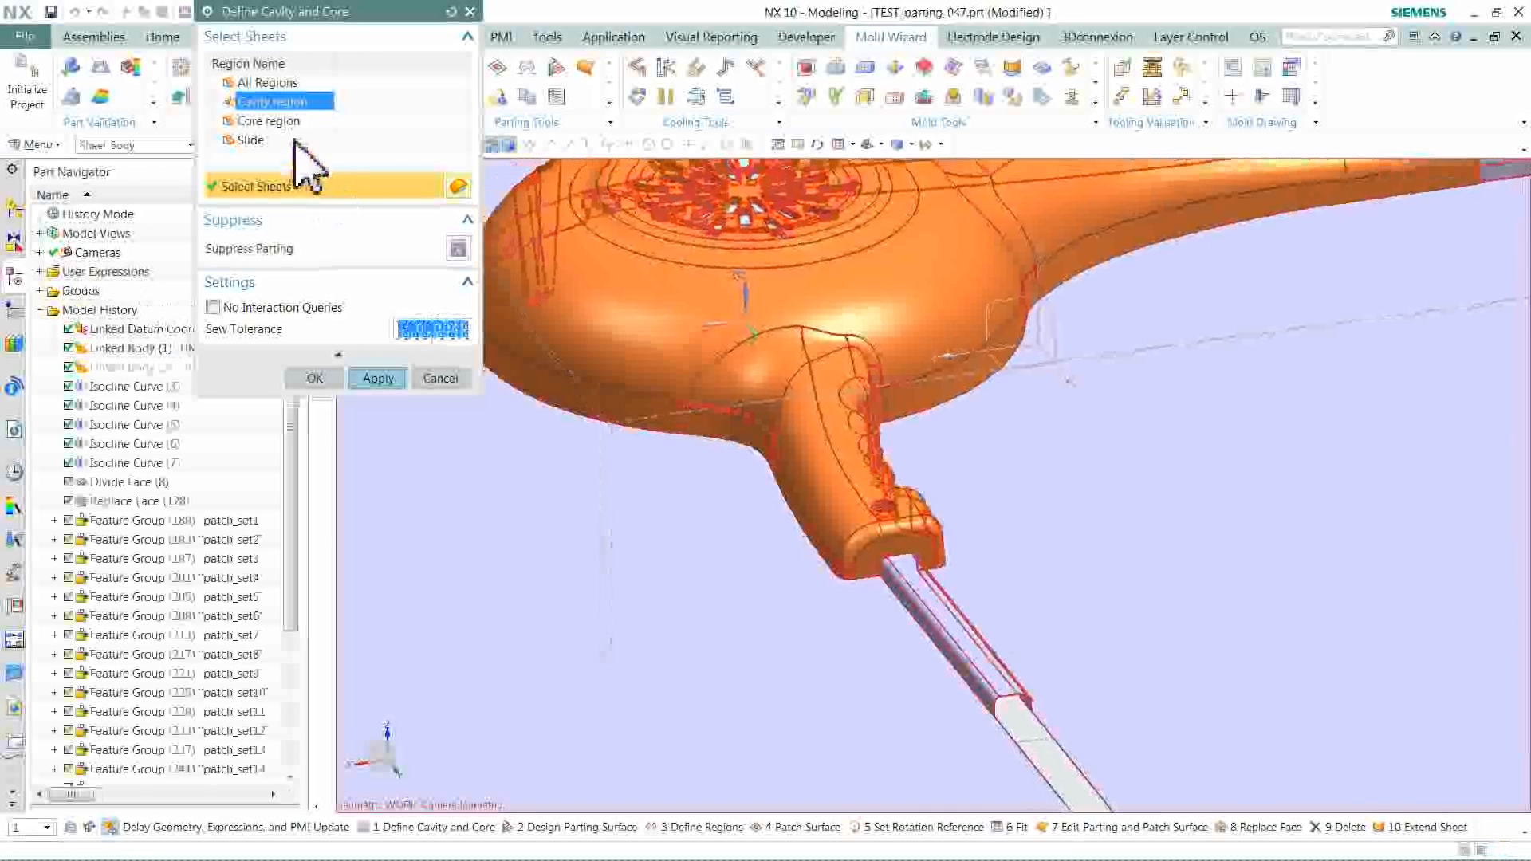
- Create the core from the Core region and the insert from the Slide region, accepting the default normal for each
left_click(295, 122)
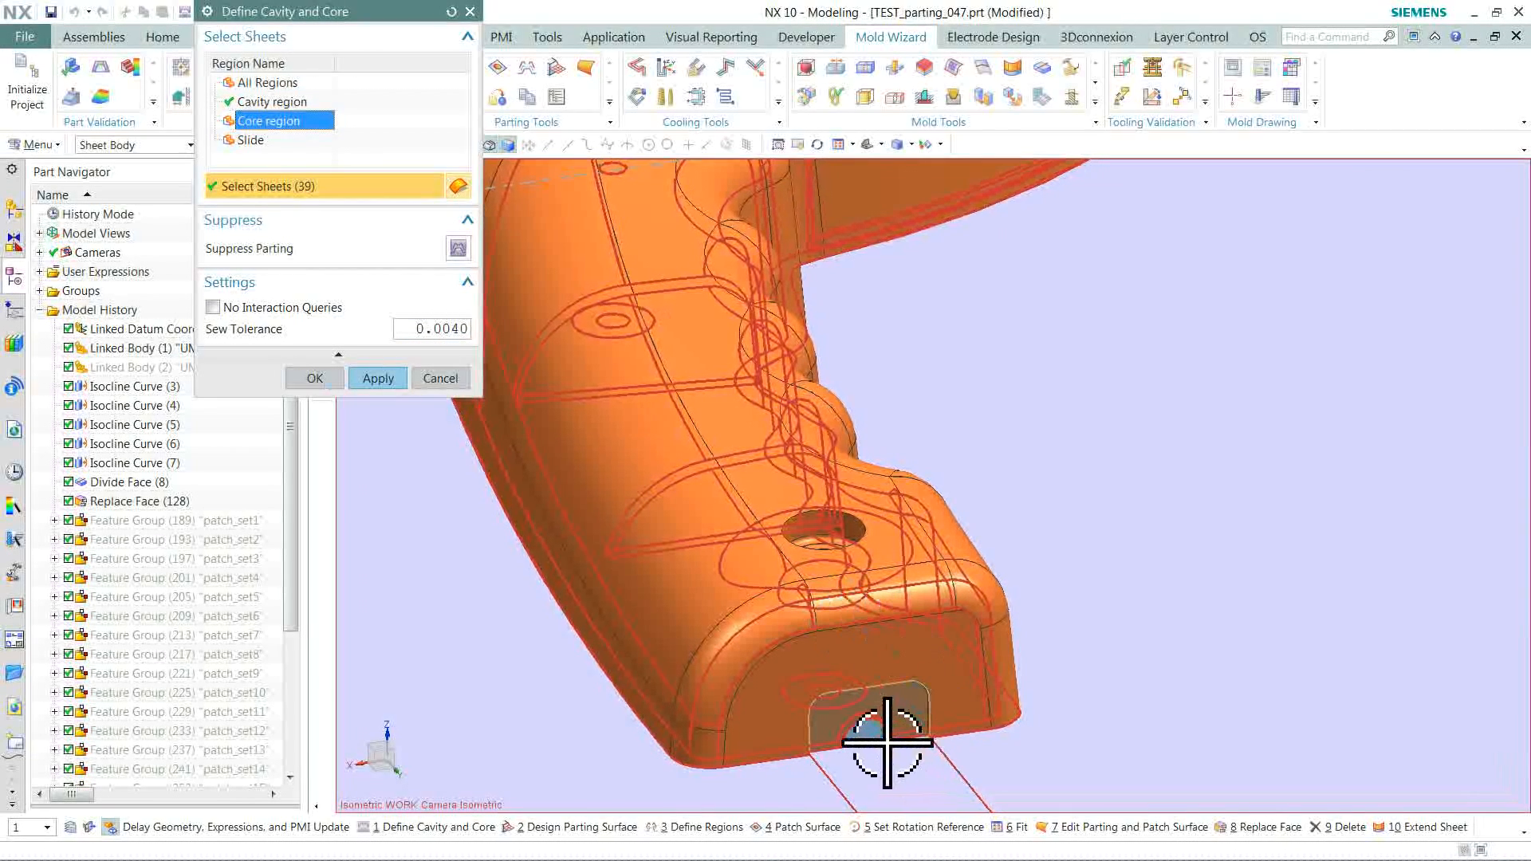
left_click(396, 378)
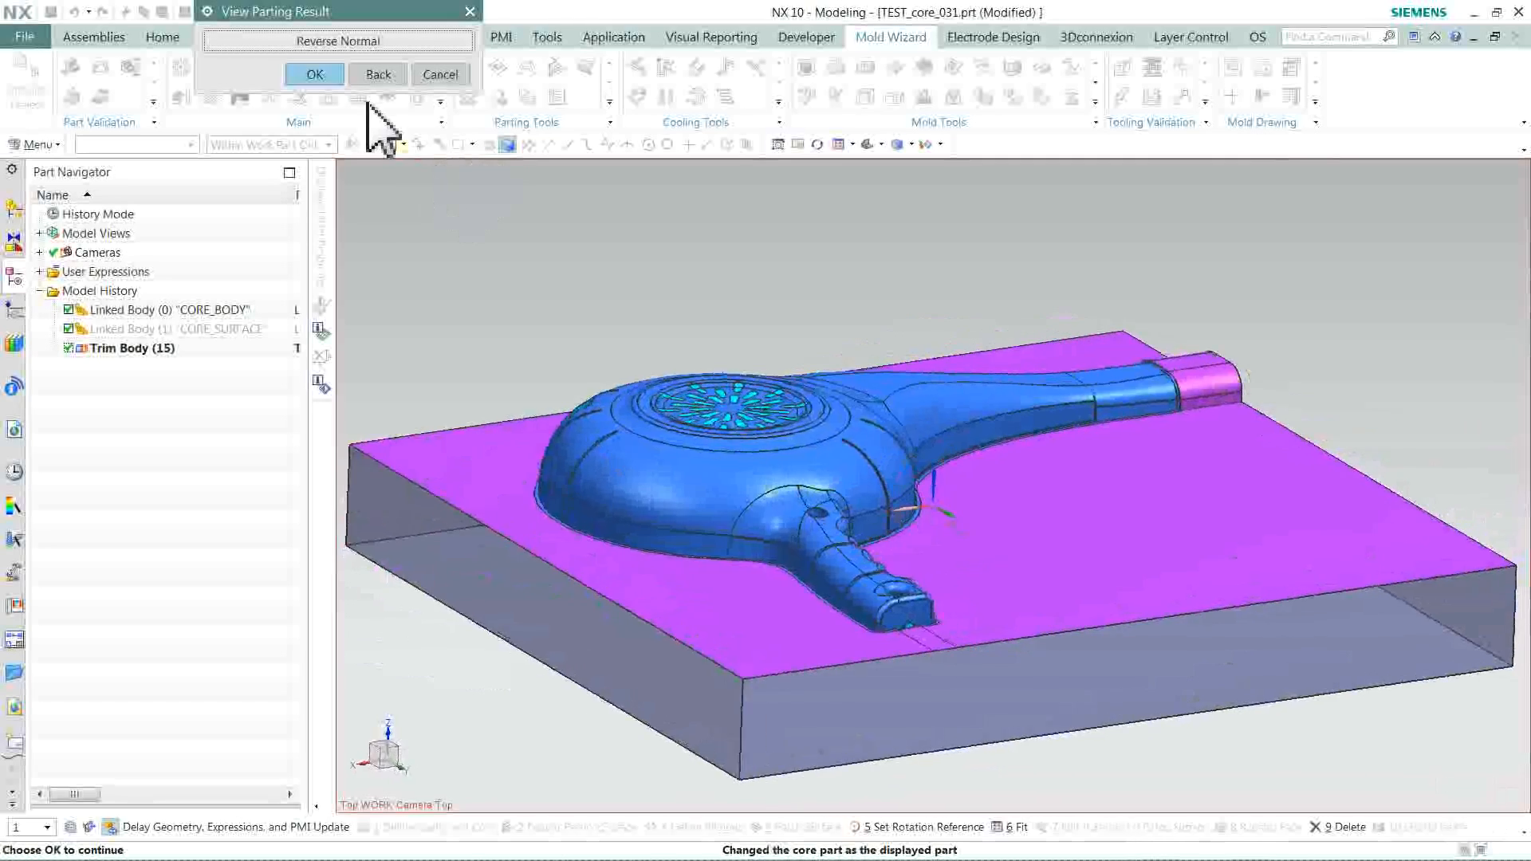
left_click(319, 75)
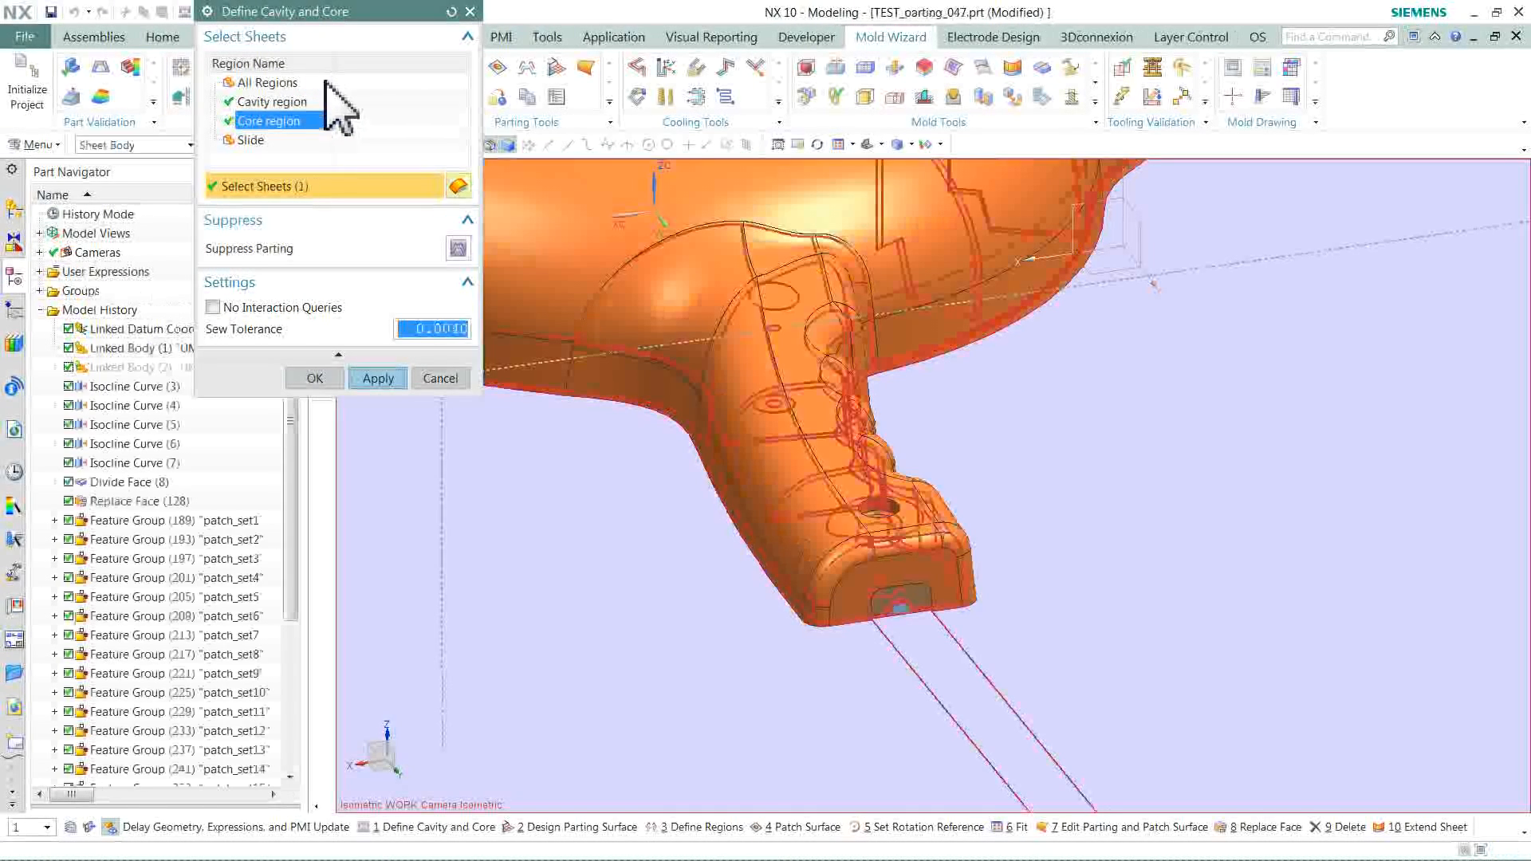
left_click(294, 139)
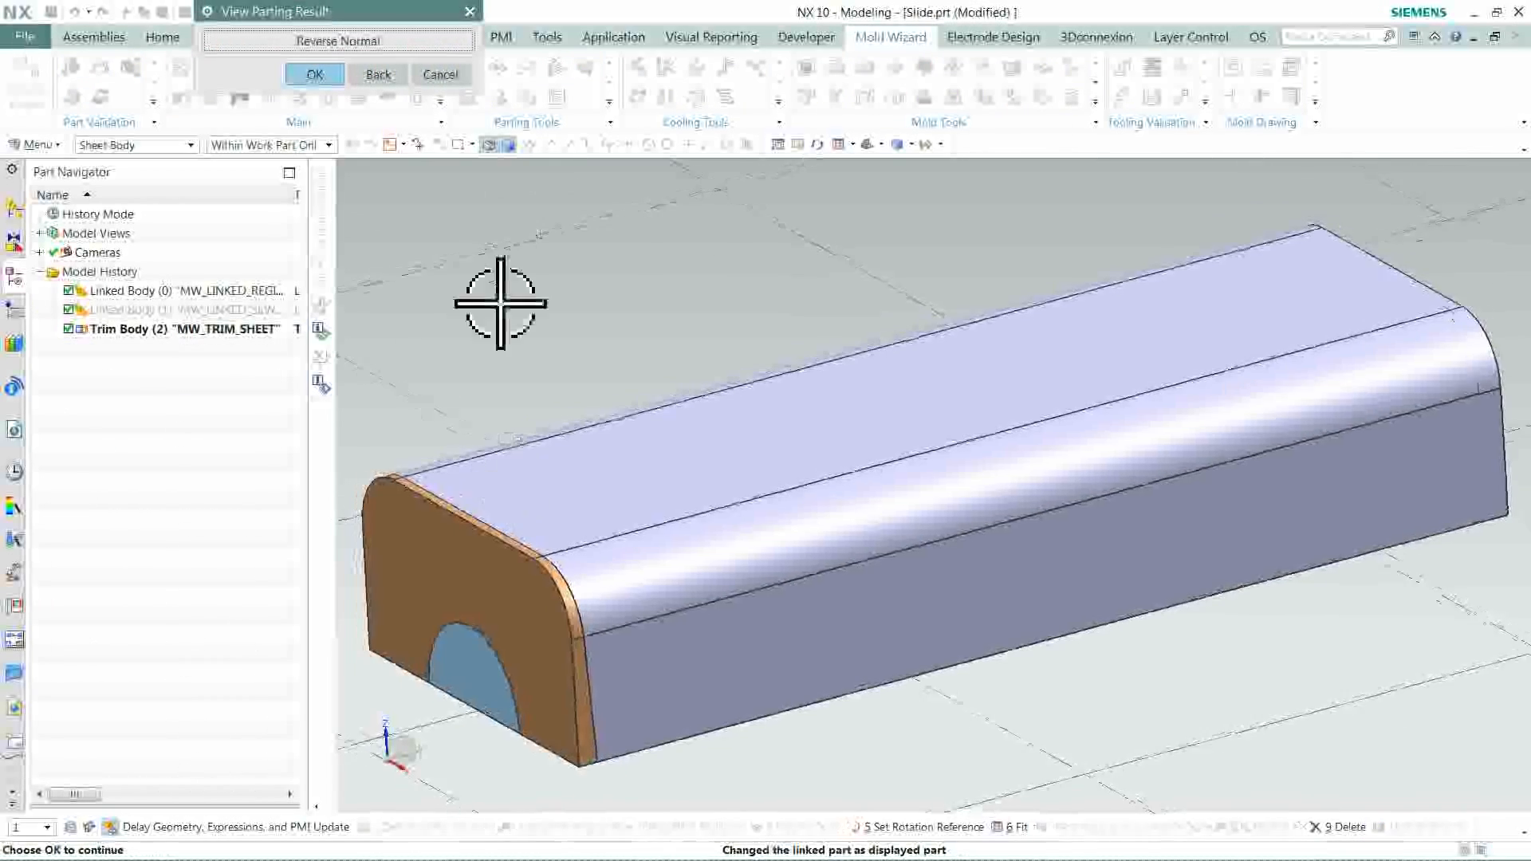
left_click(315, 75)
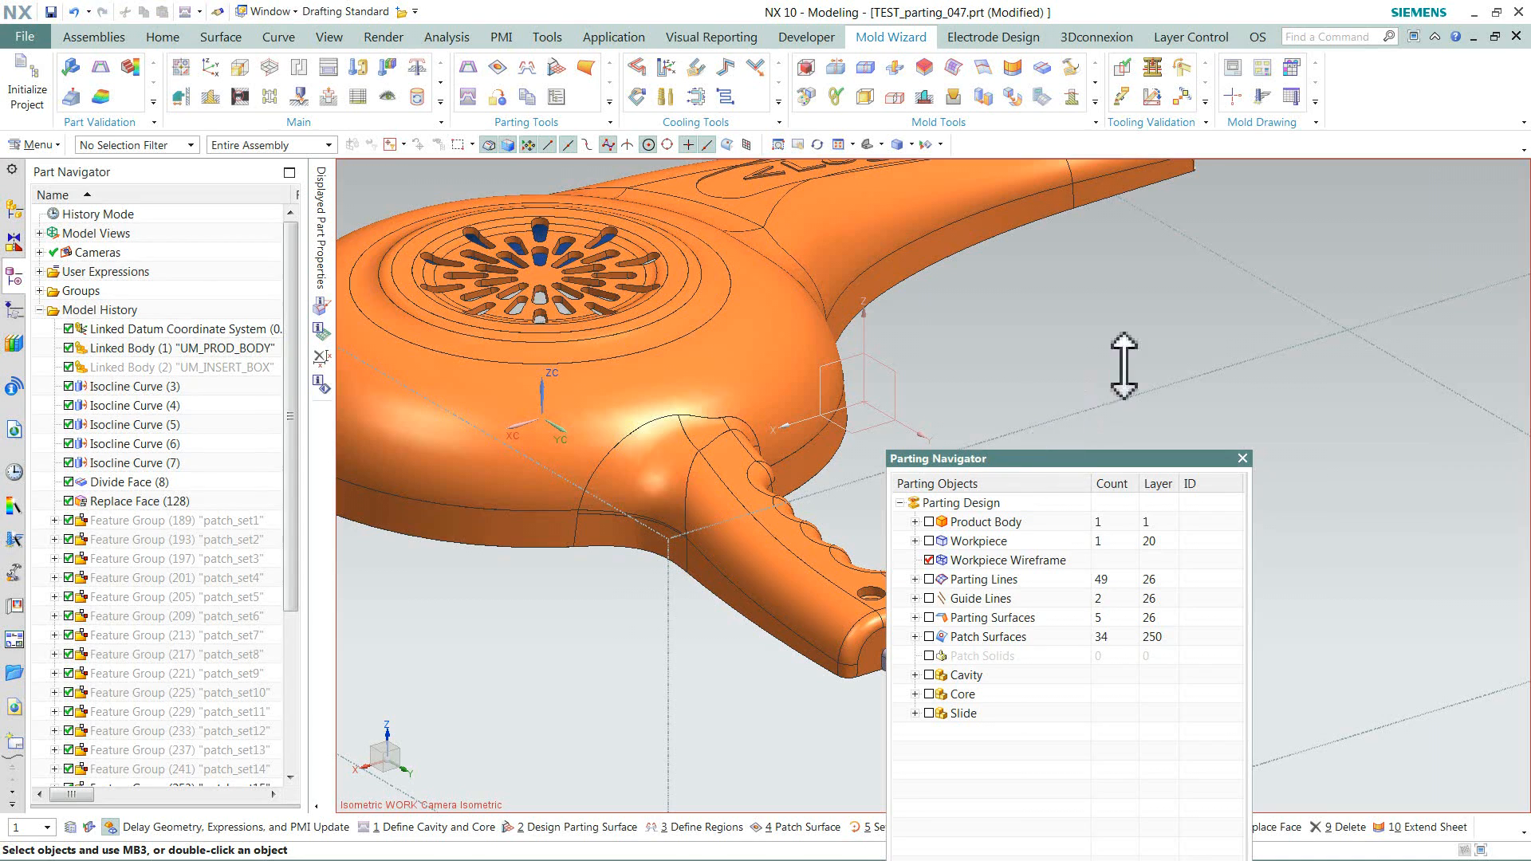
- Examine the resulting Slide, Core and Cavity sheets by displaying them separately through the Parting Navigator
left_click_drag(1125, 366, 1125, 359)
left_click(929, 617)
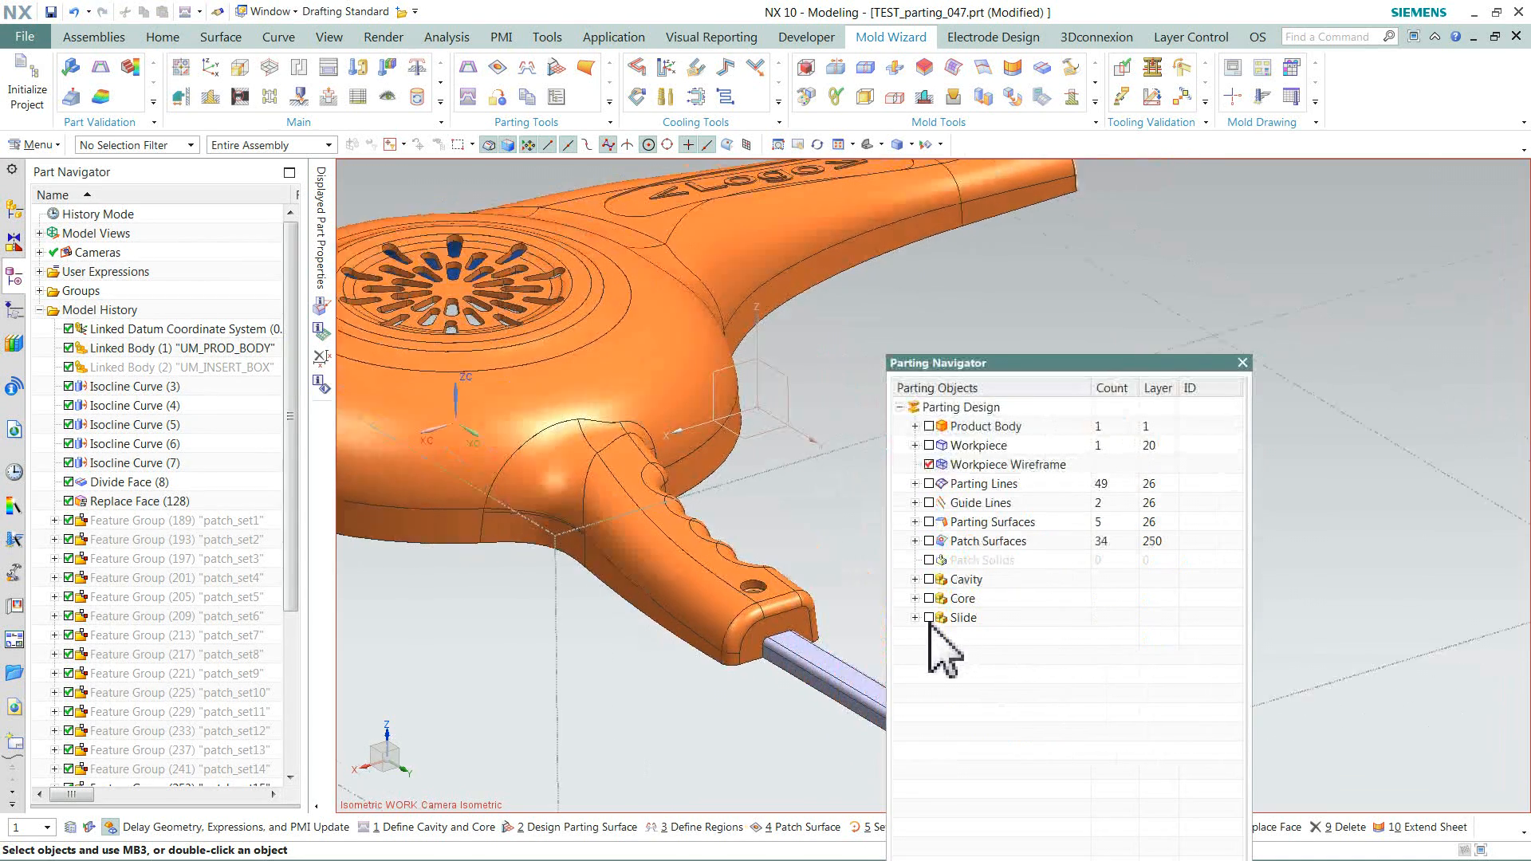
left_click(929, 598)
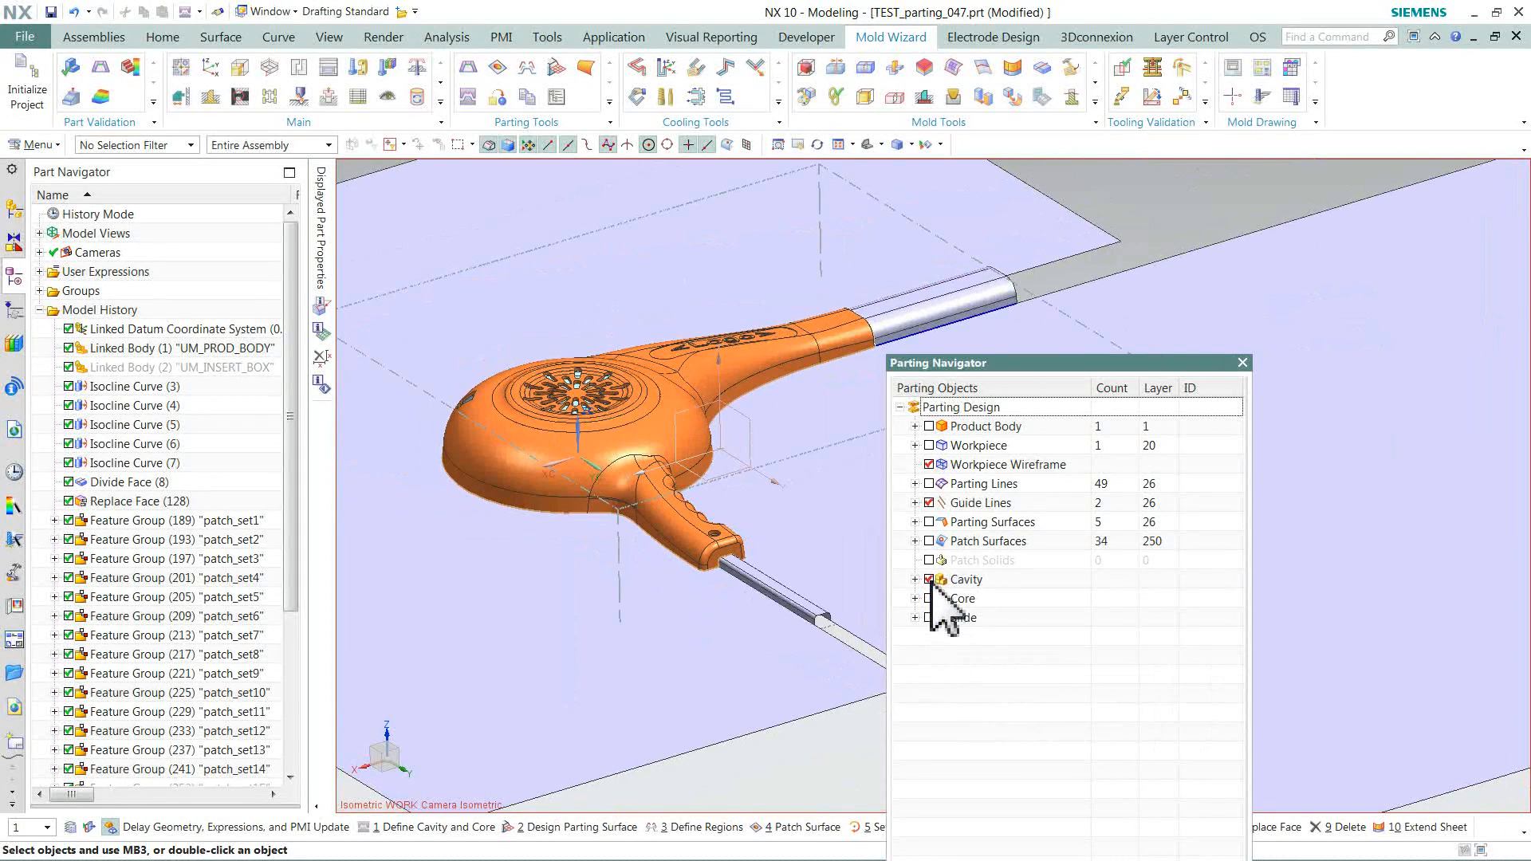
- Hide the cavity and workpiece wireframe, check the parting surfaces and parting lines against the product body, and close the Parting Navigator
left_click(929, 579)
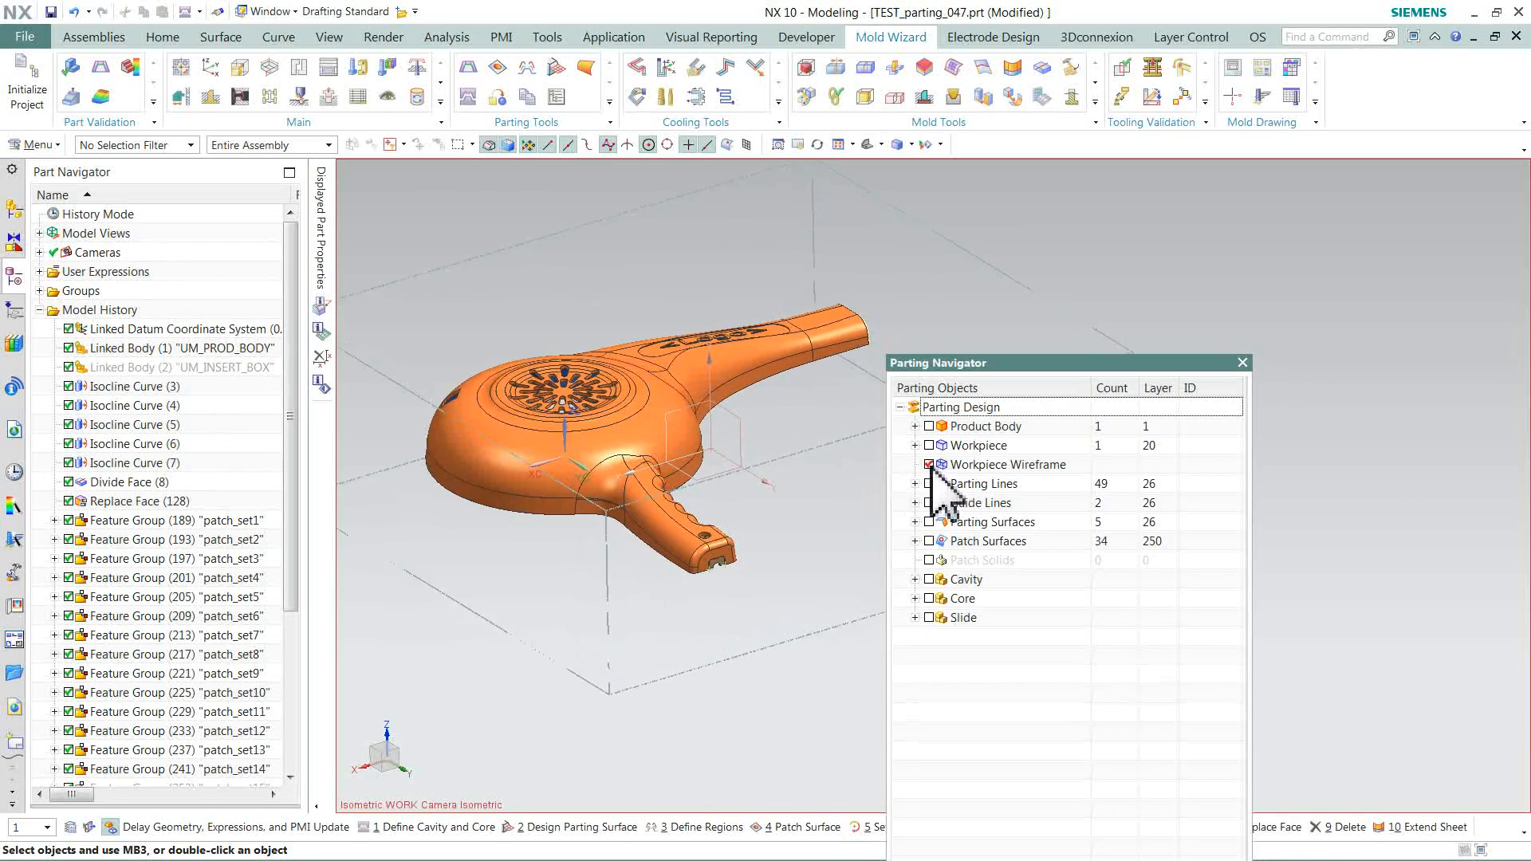
left_click(915, 427)
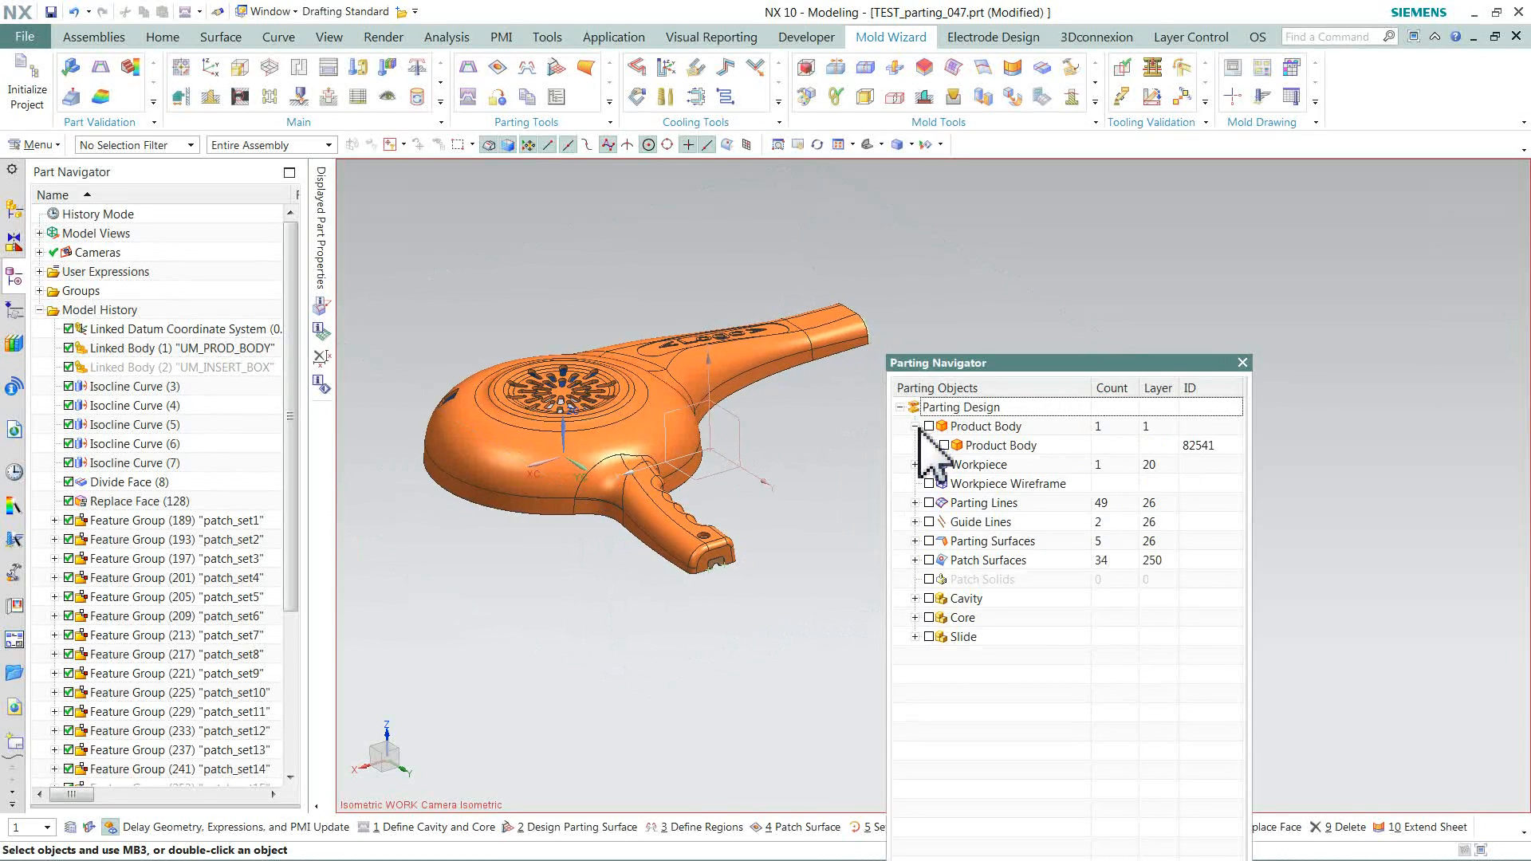
left_click(929, 541)
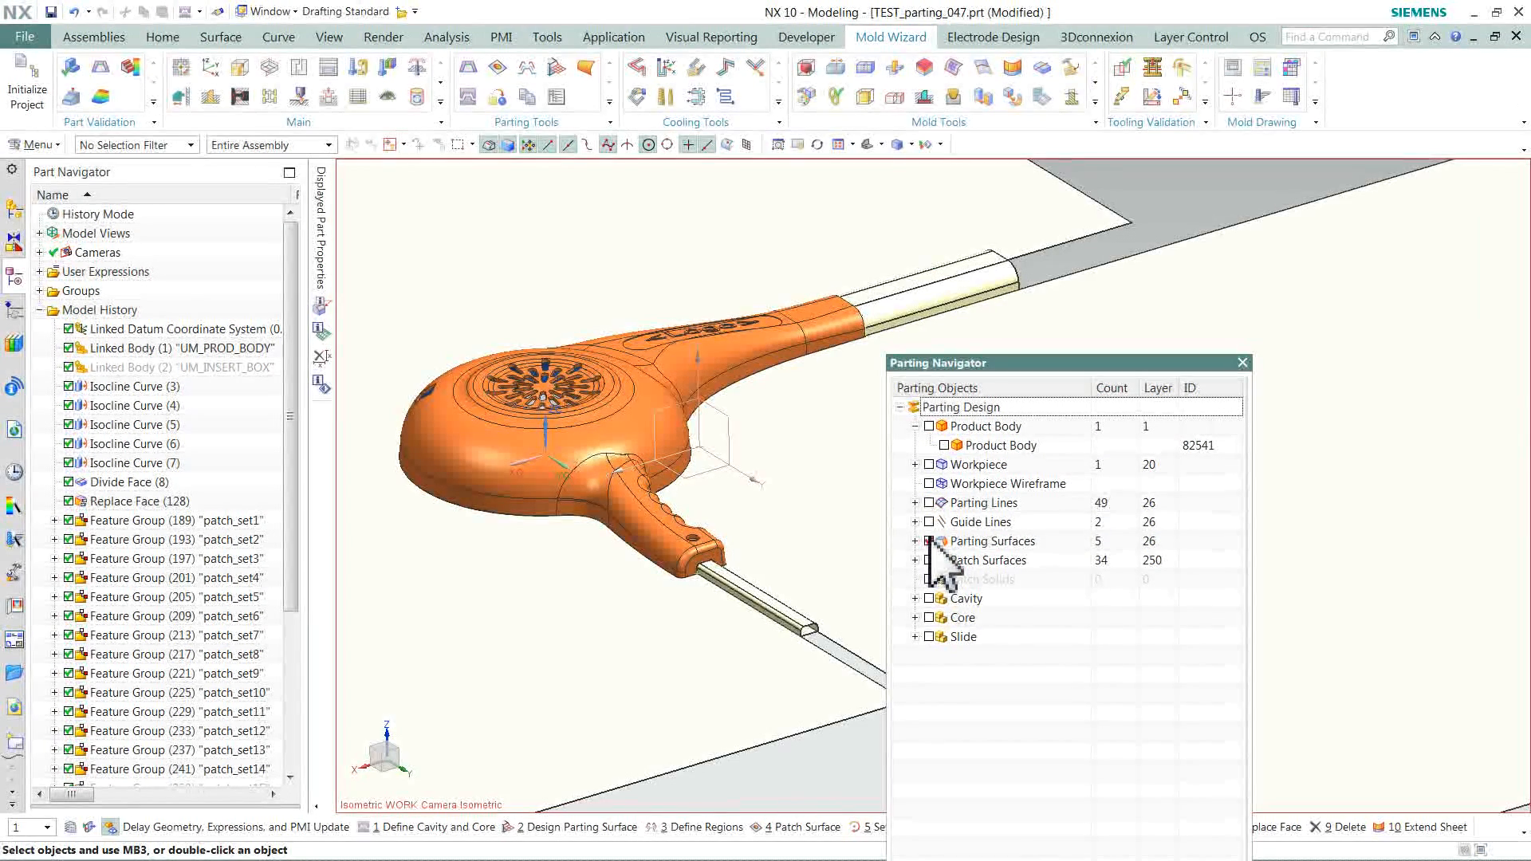
left_click(929, 541)
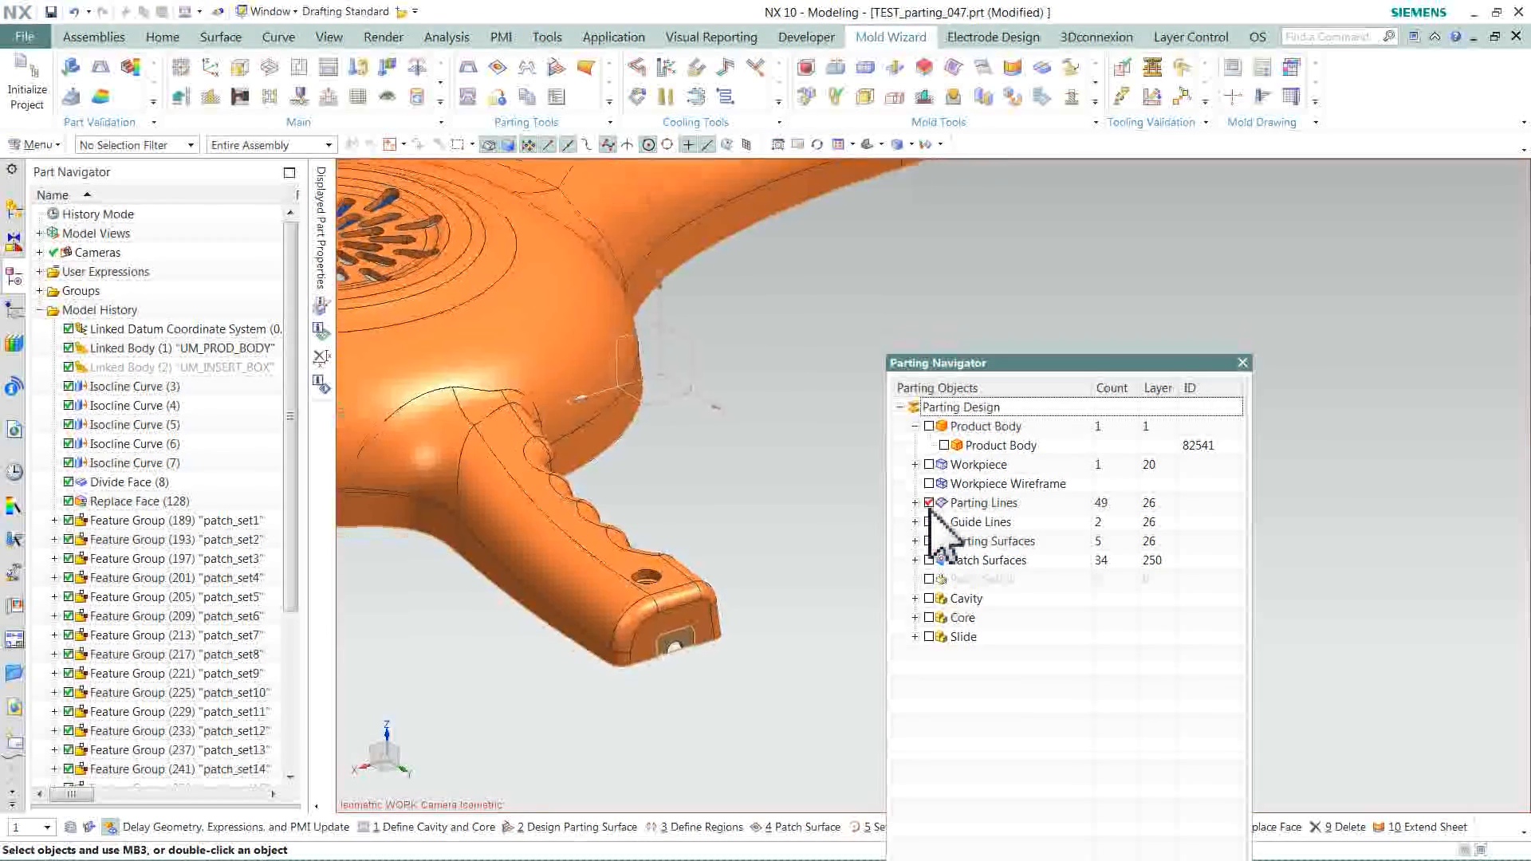
left_click(928, 502)
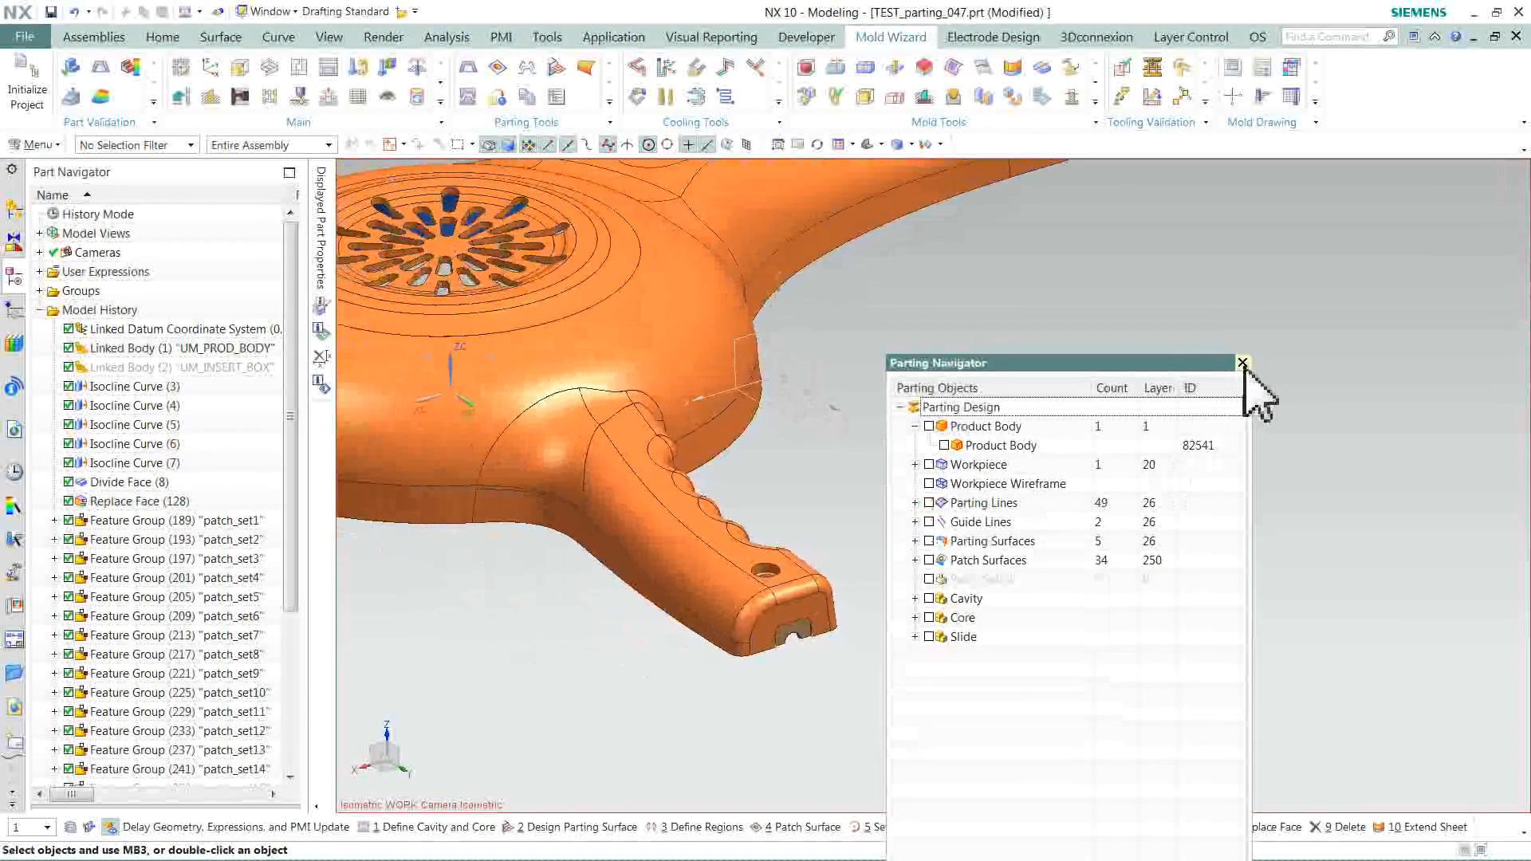
left_click(1242, 362)
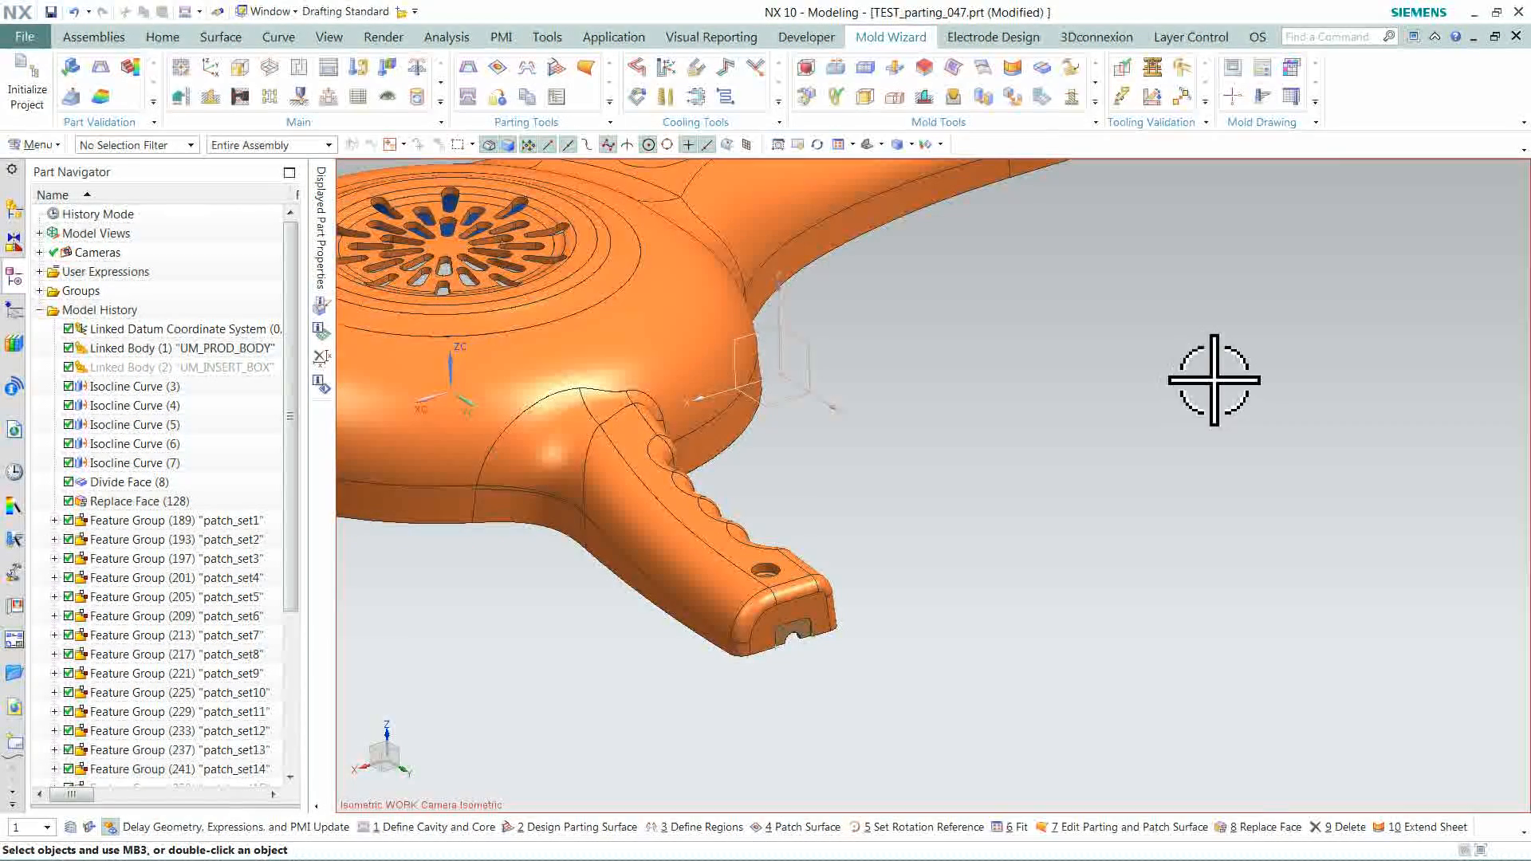
- Display the parent assembly TEST_top_025 of the parting part and make it the work part
left_click(12, 206)
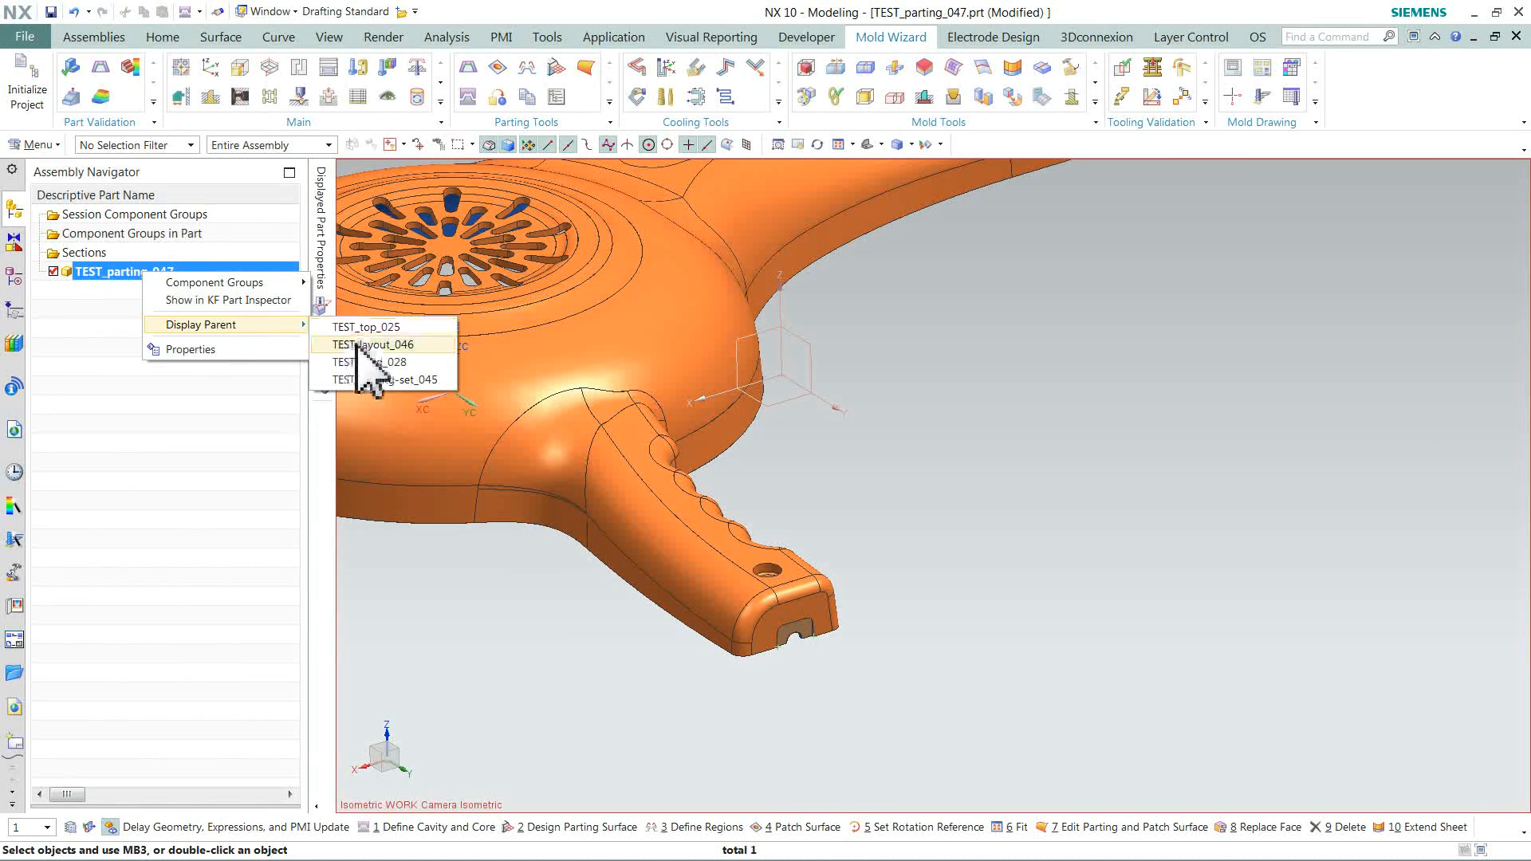
left_click(366, 329)
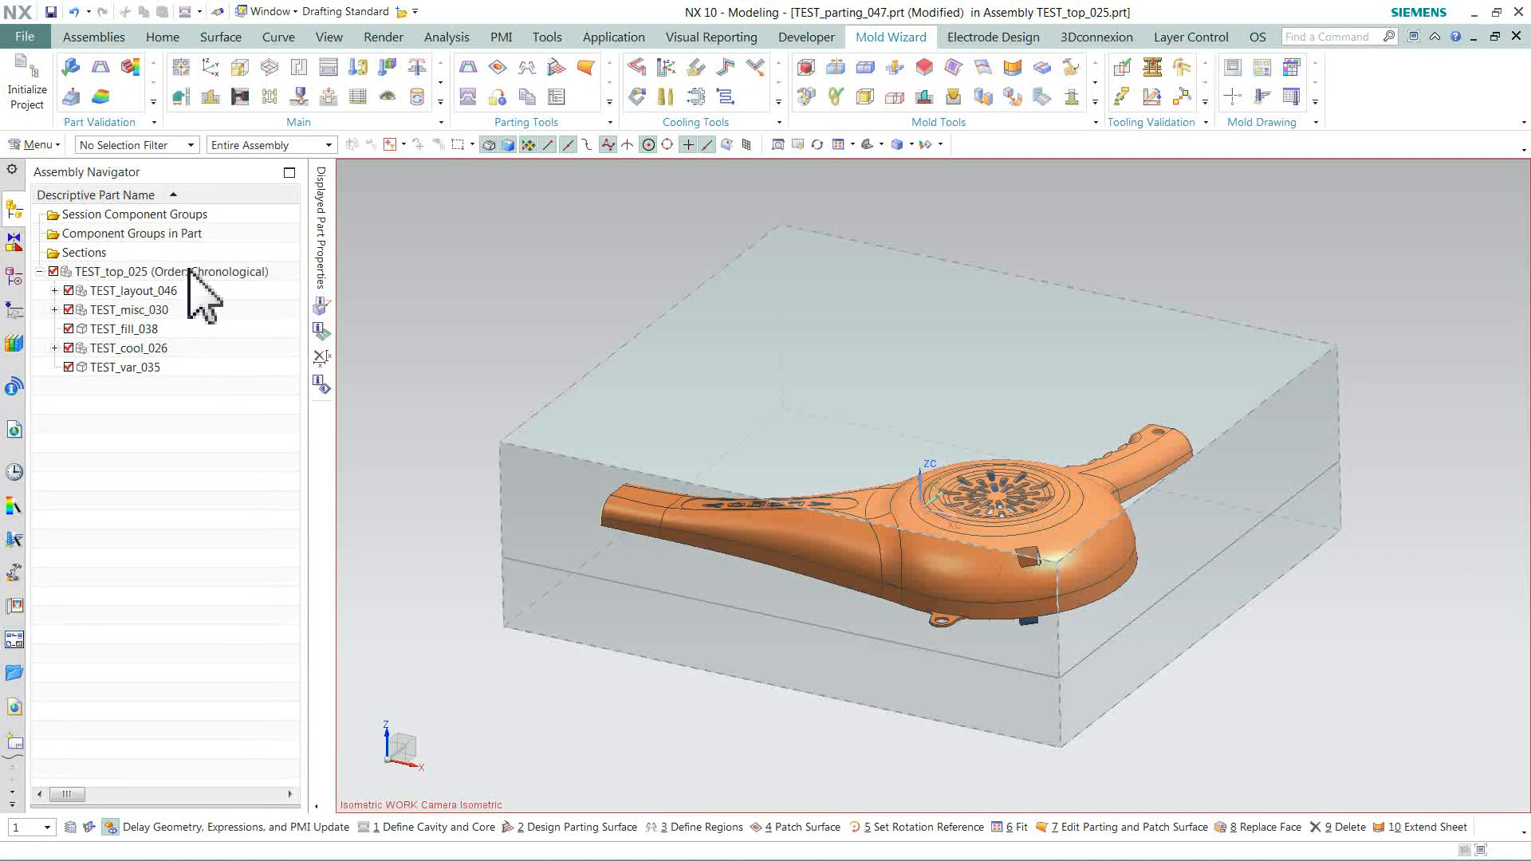
double_click(192, 272)
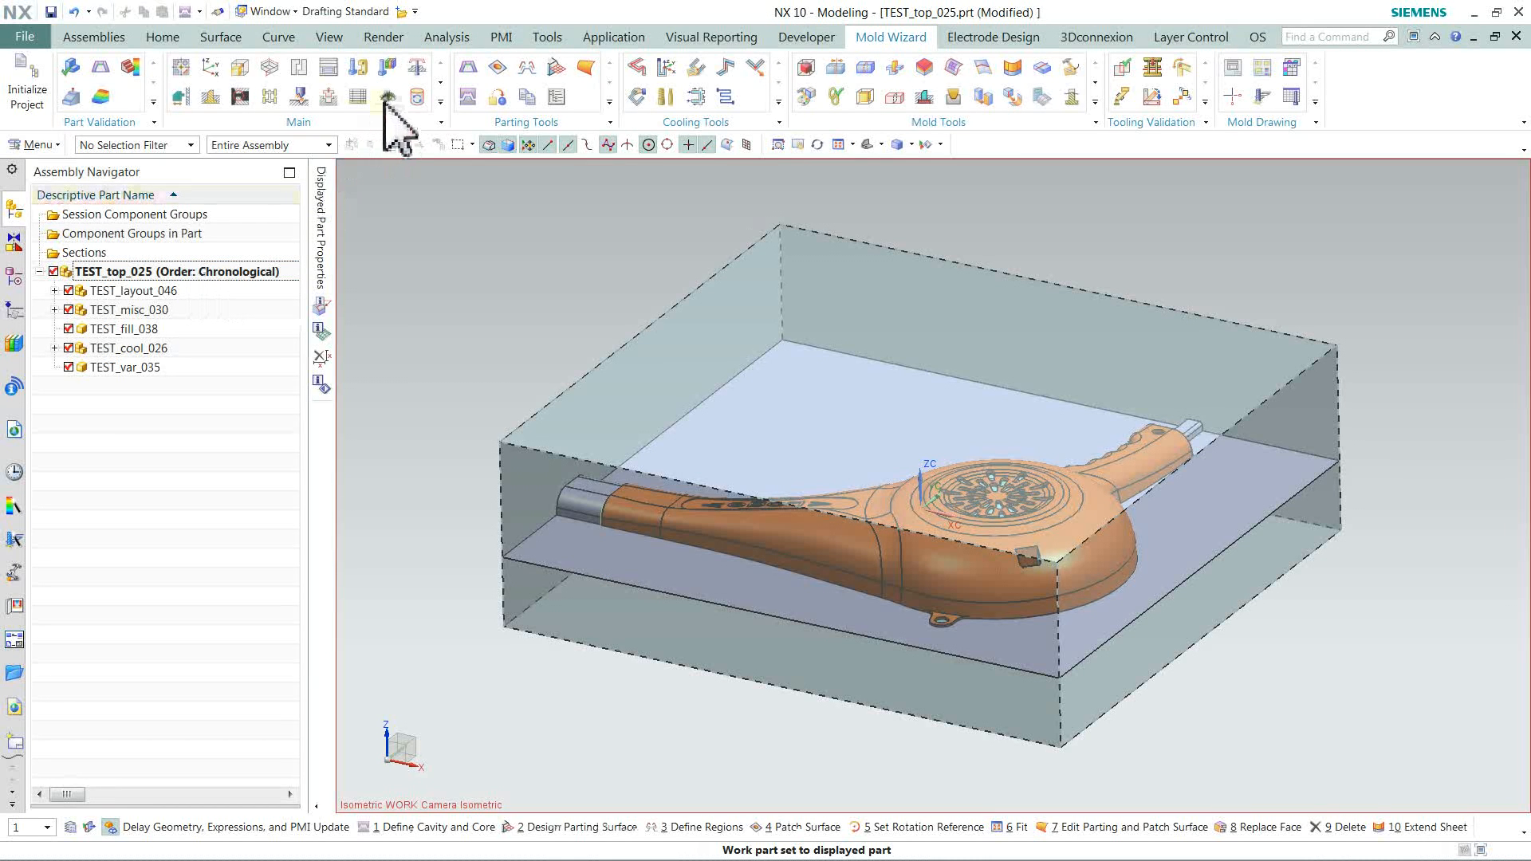
- In View Manager, hide the fixed and moving mold halves, check the Region Slider, and show the moving half again
left_click(387, 97)
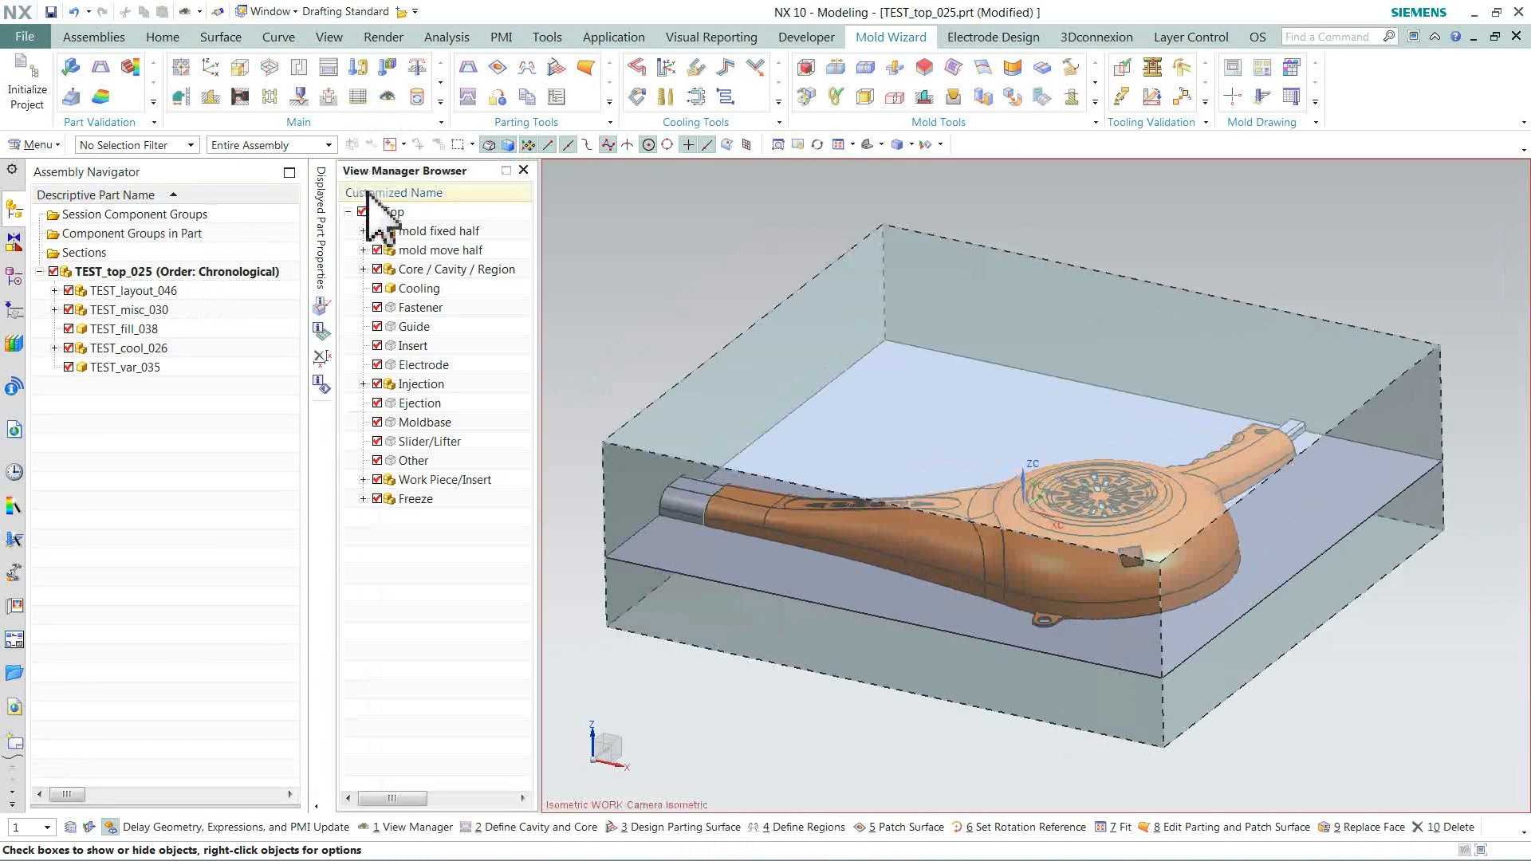
left_click(378, 232)
left_click(378, 249)
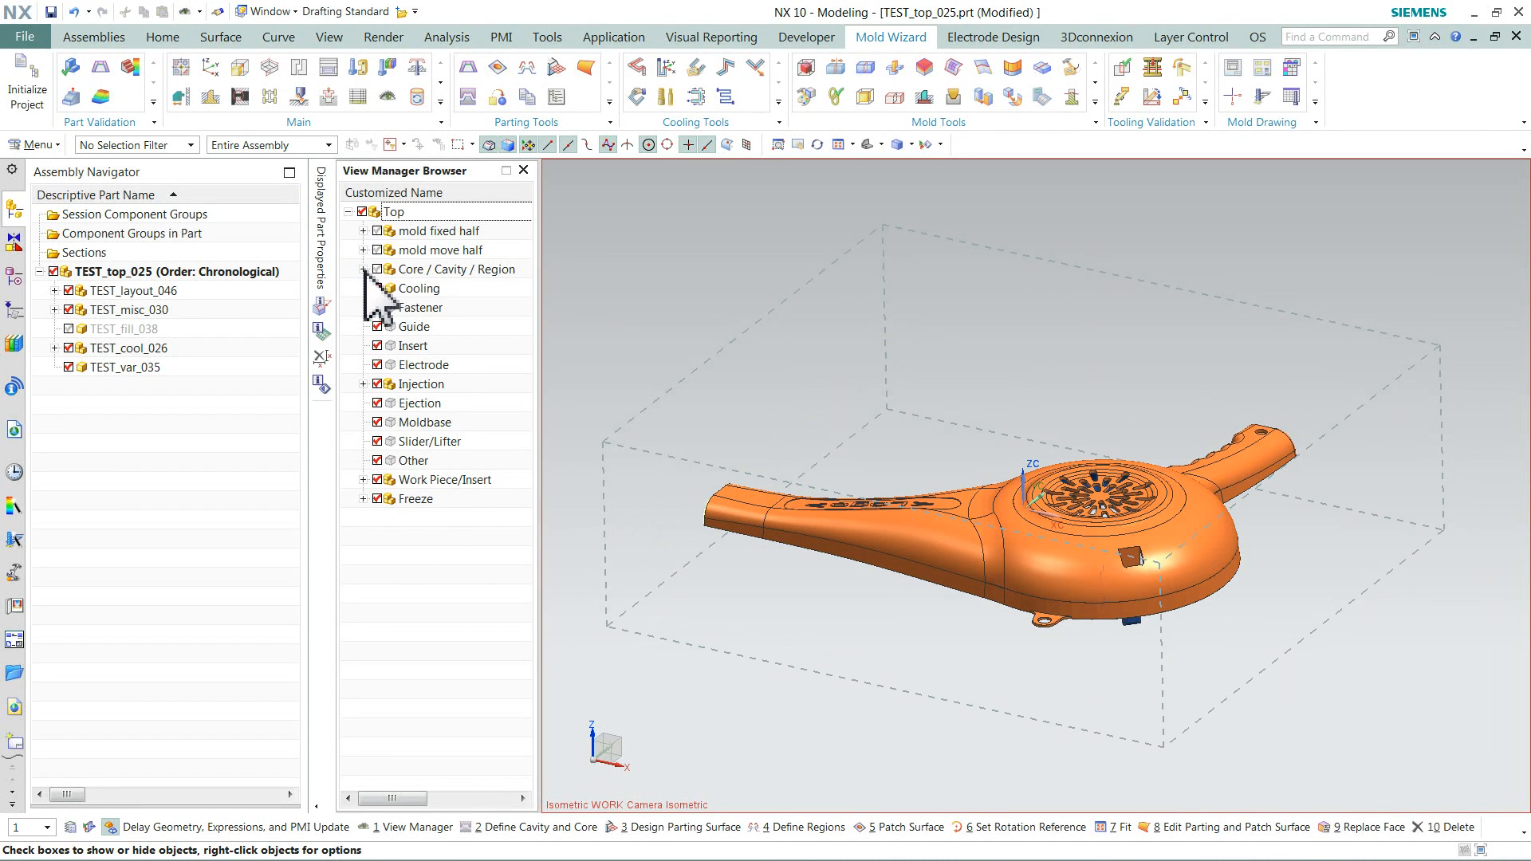
left_click(364, 270)
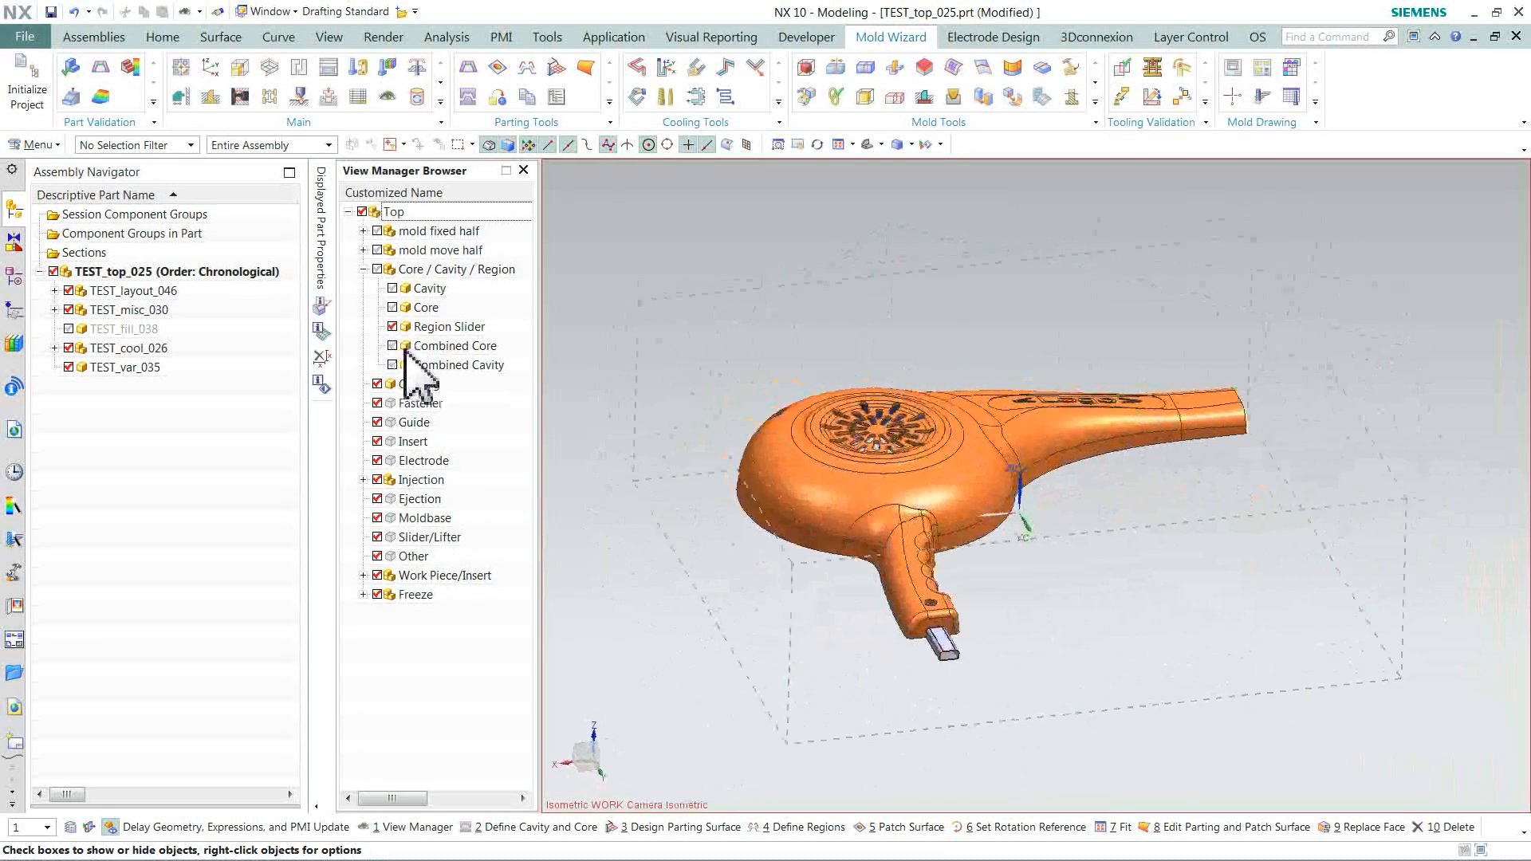
left_click(378, 250)
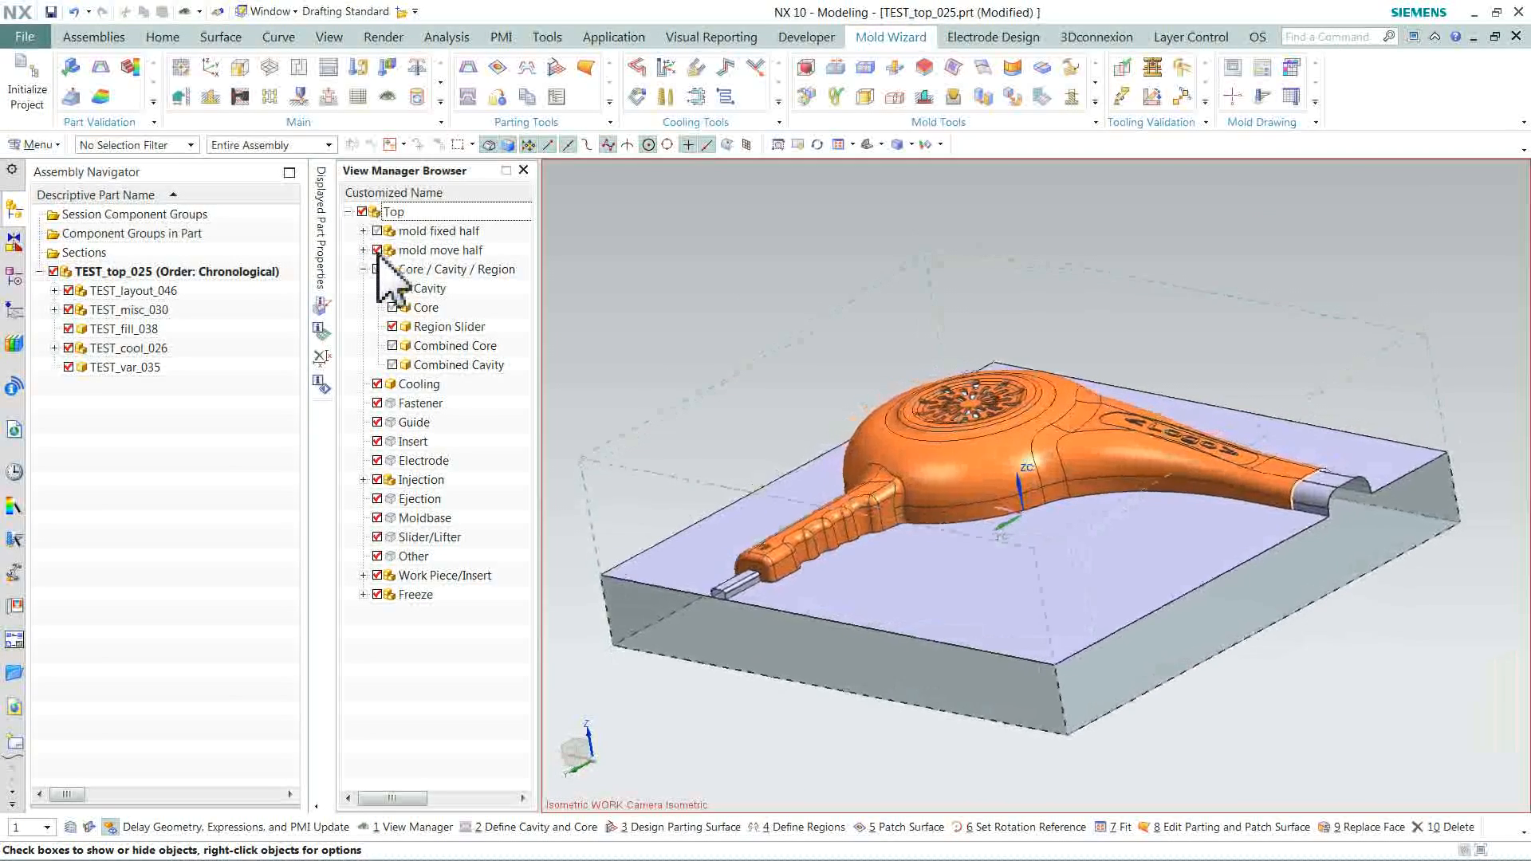
- In the Slide and Lifter Library, compare the information diagrams of the Custom slides and lifters
left_click(181, 97)
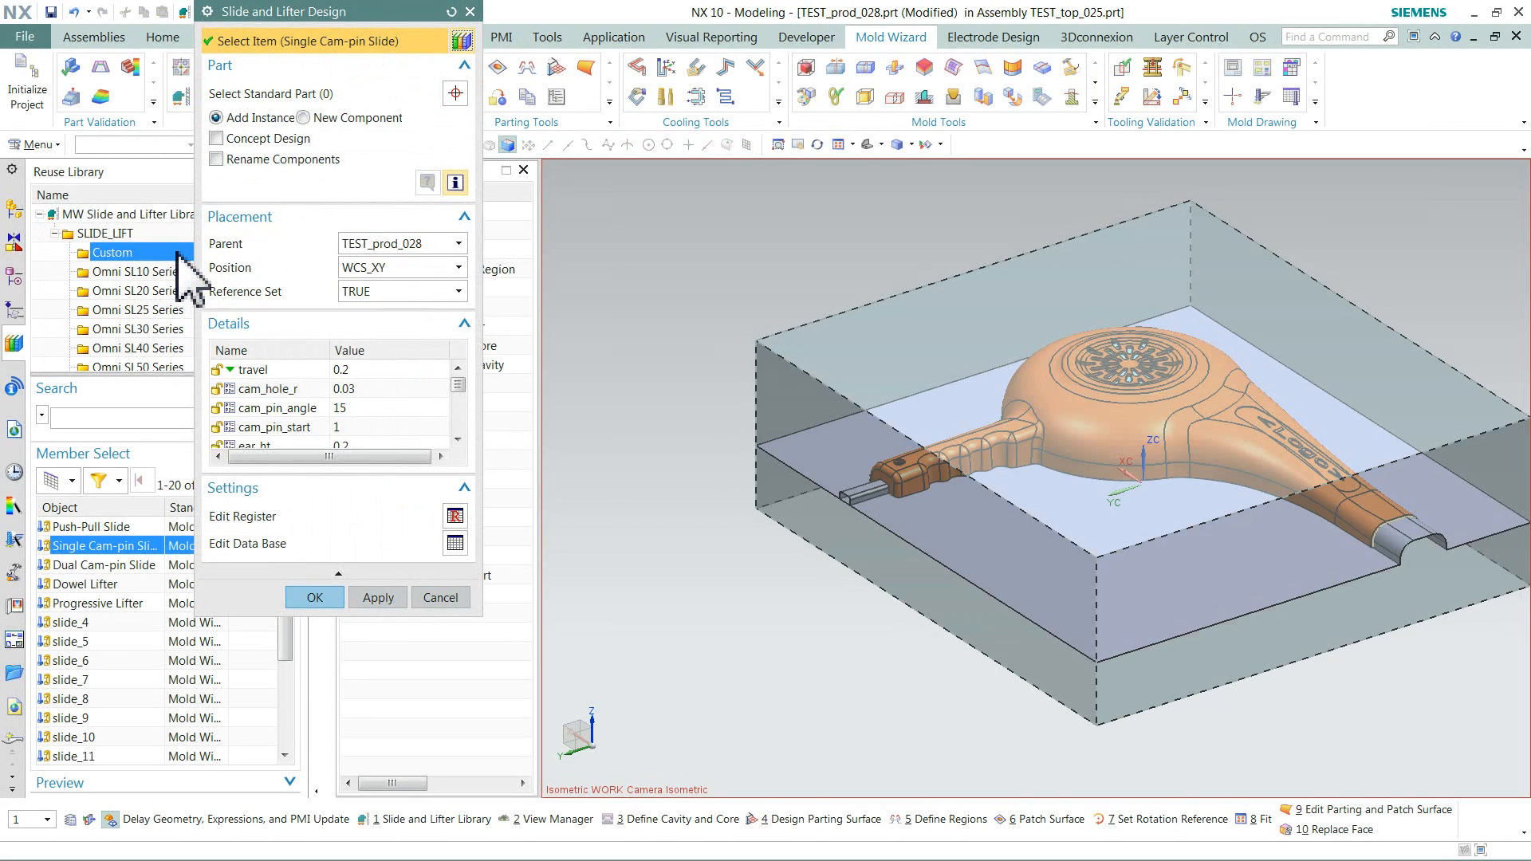
left_click(120, 549)
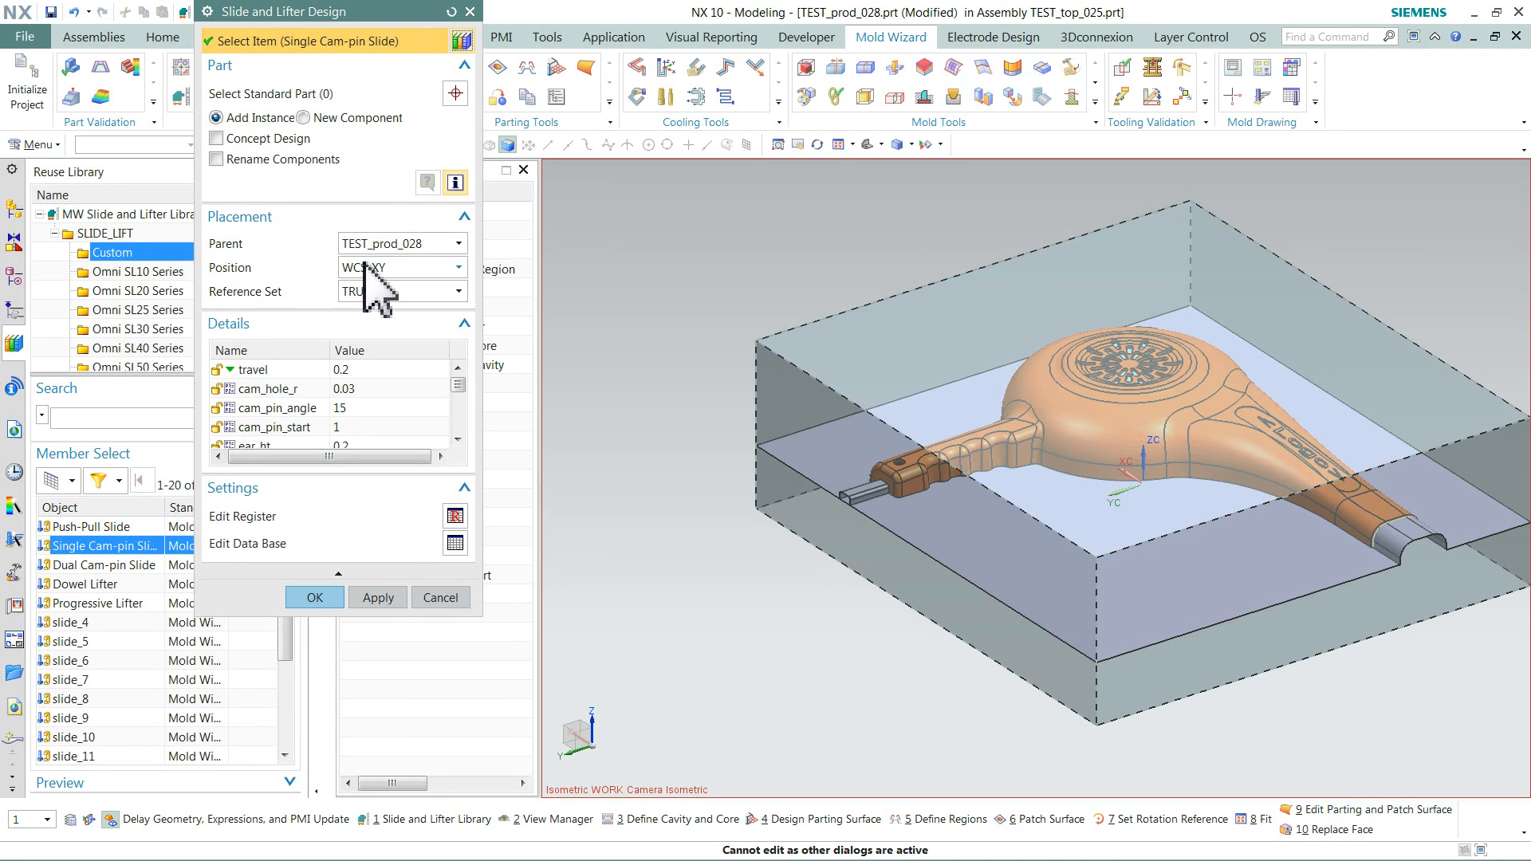
left_click(126, 527)
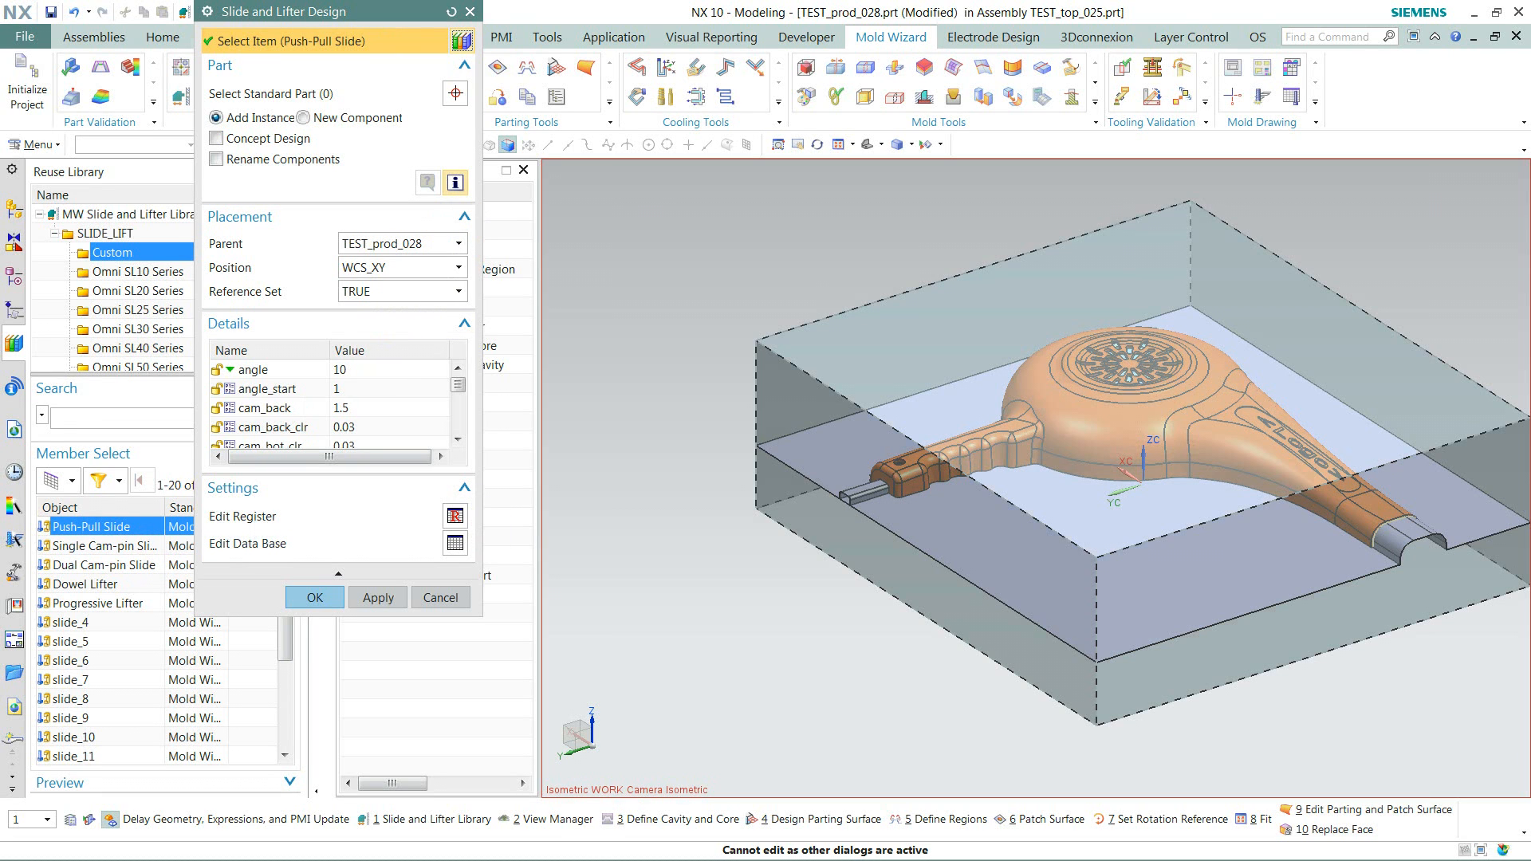
left_click(455, 182)
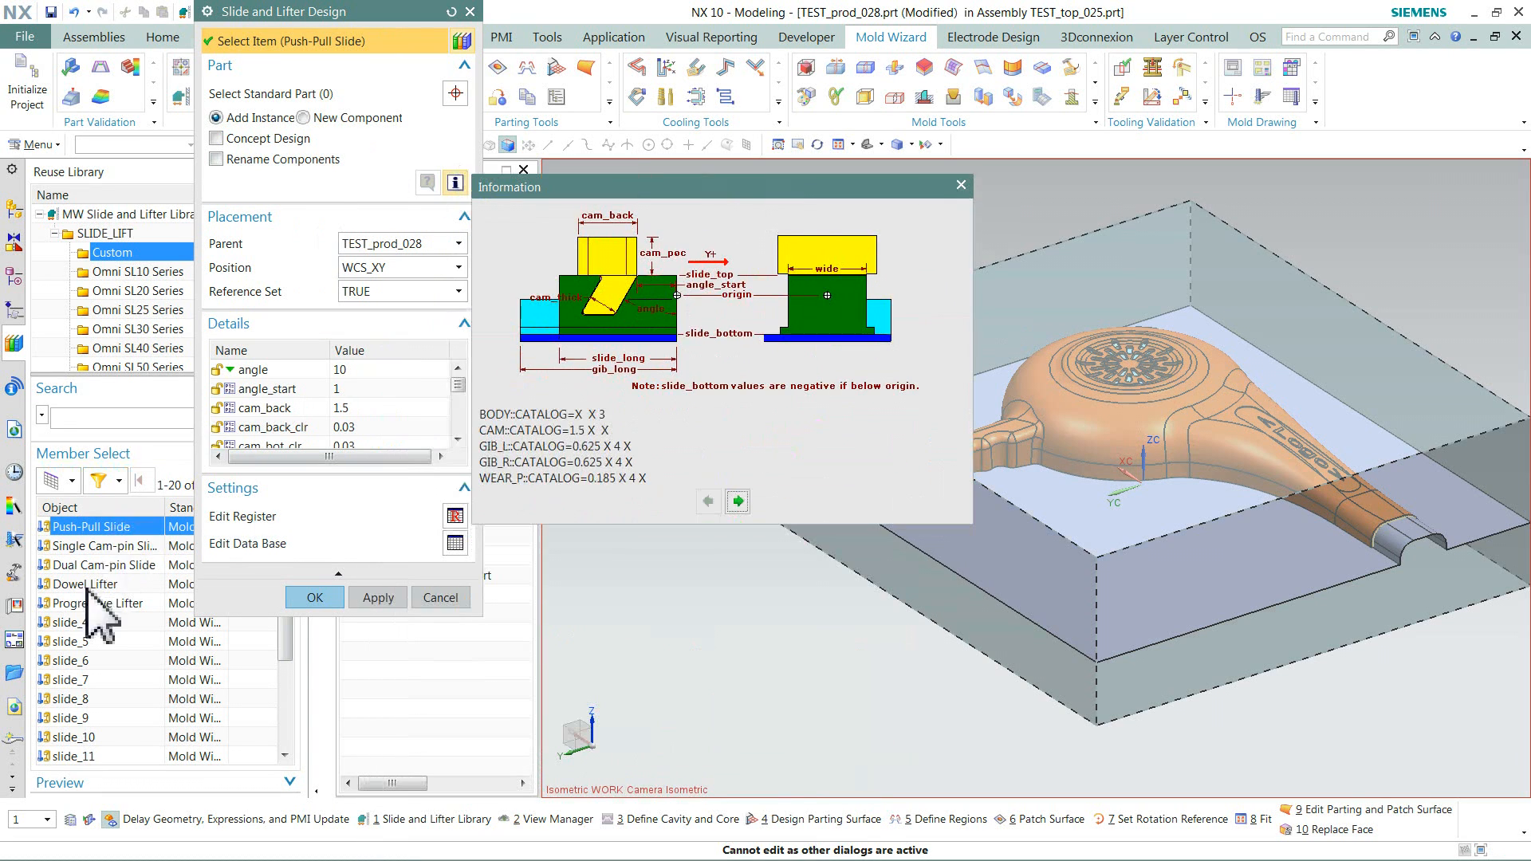
left_click(100, 547)
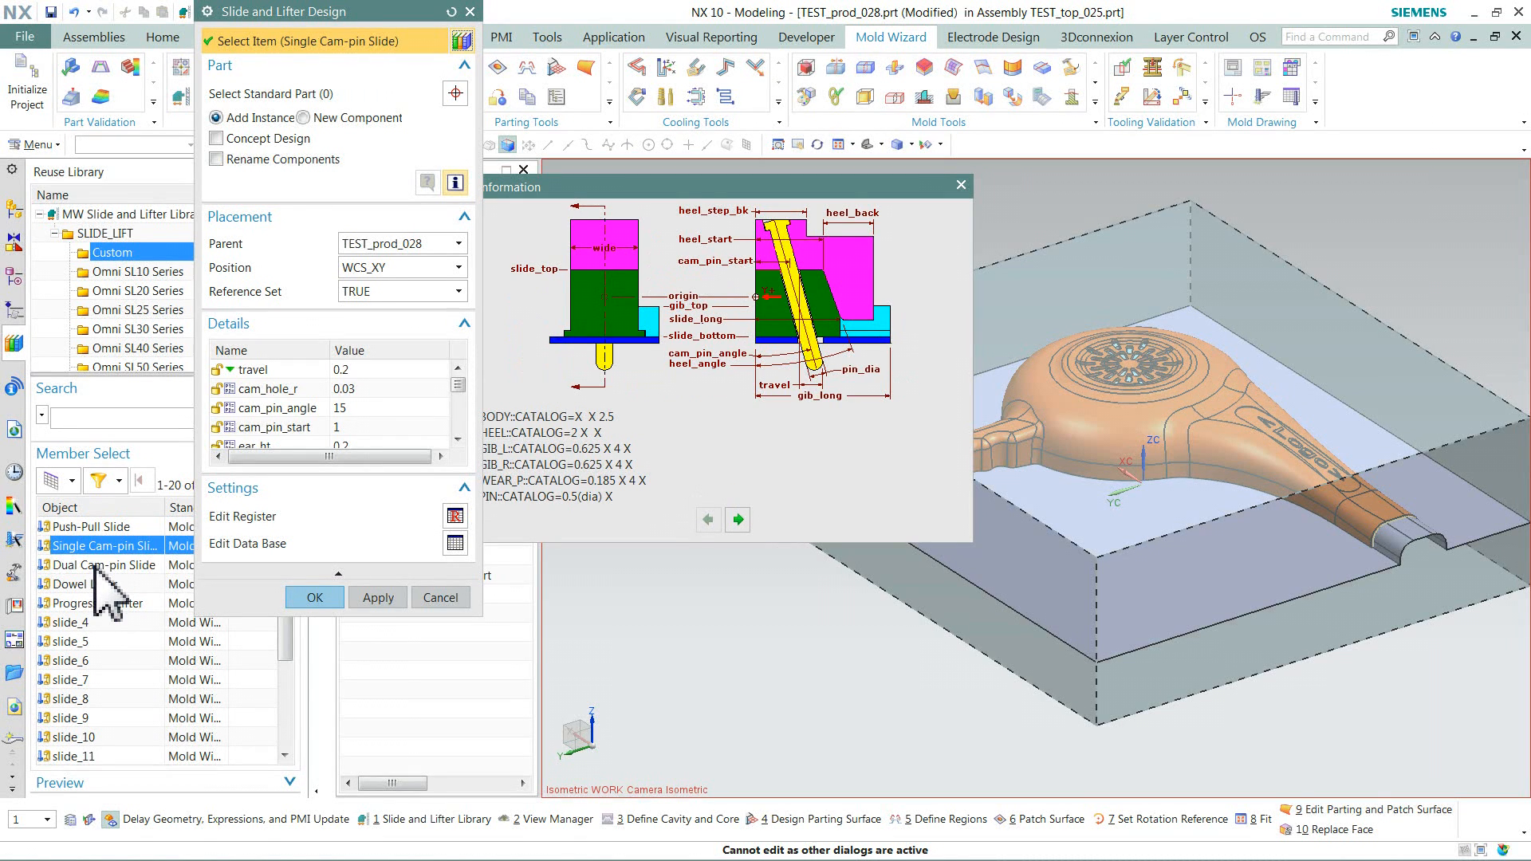
left_click(96, 568)
left_click(94, 586)
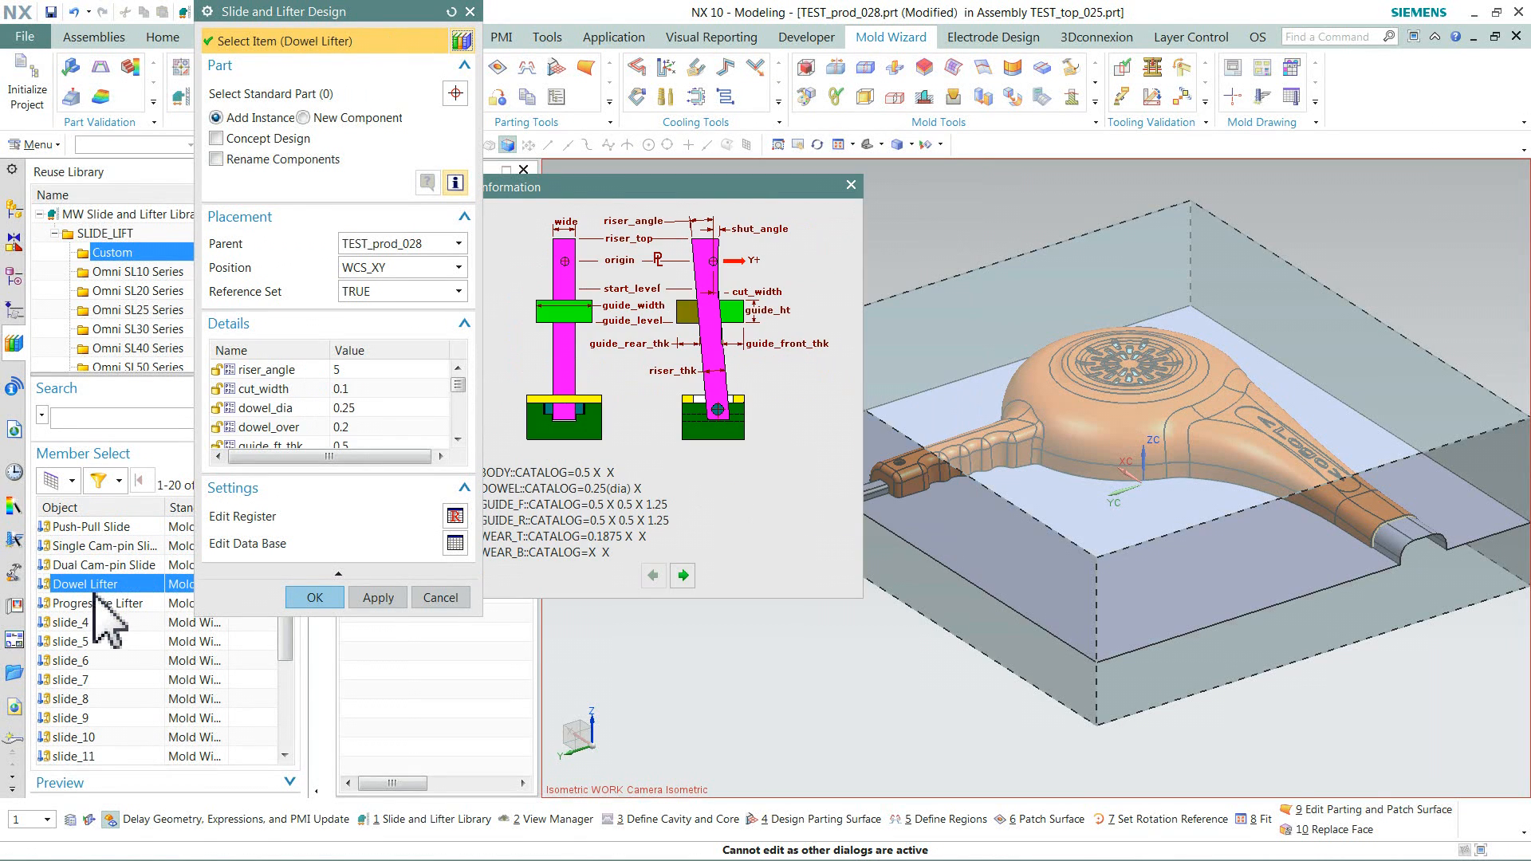
left_click(94, 605)
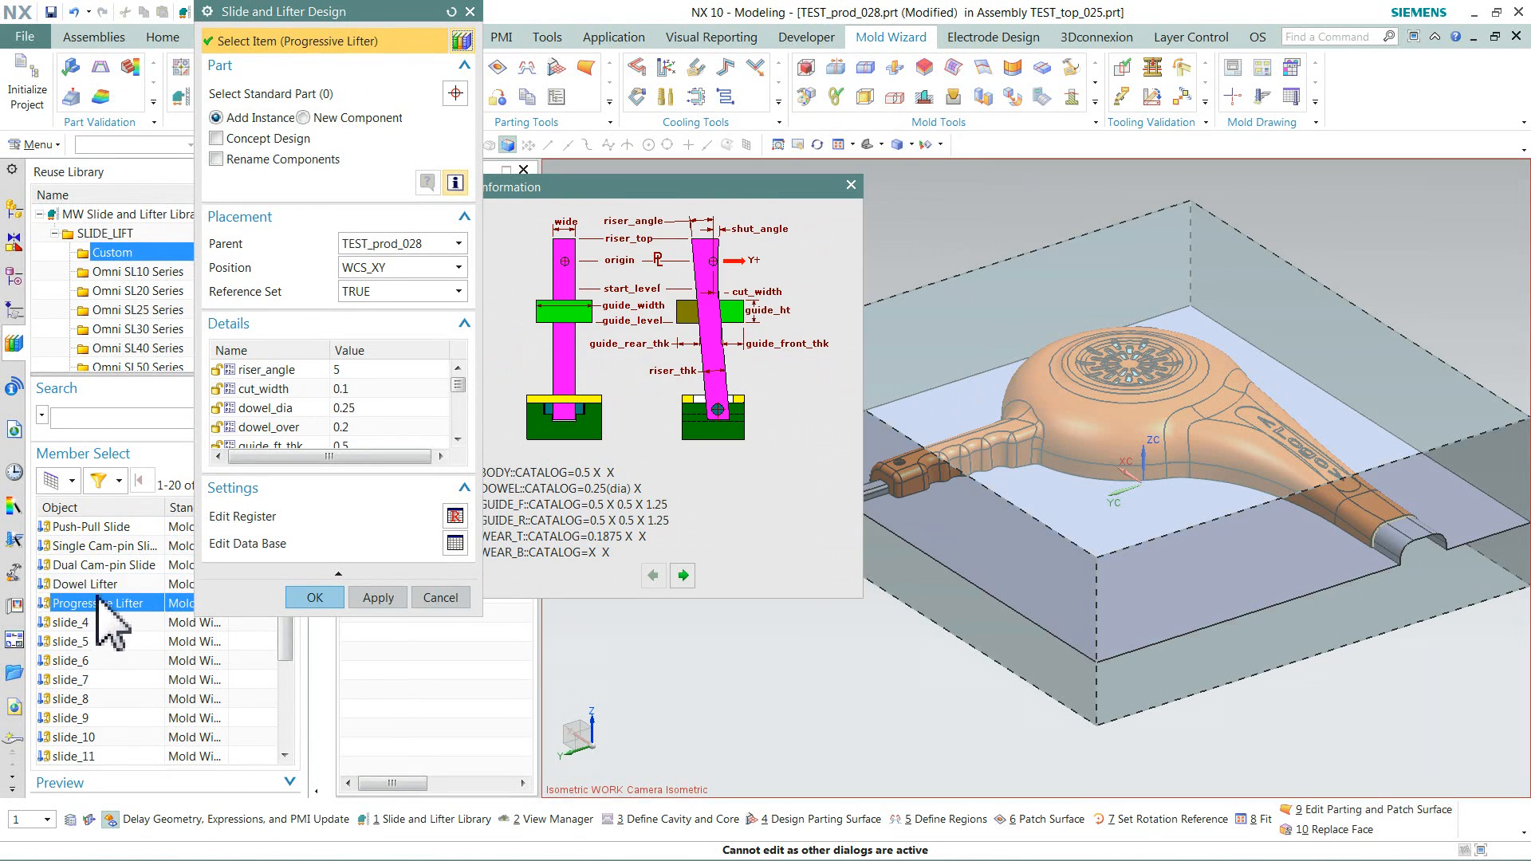
left_click(96, 530)
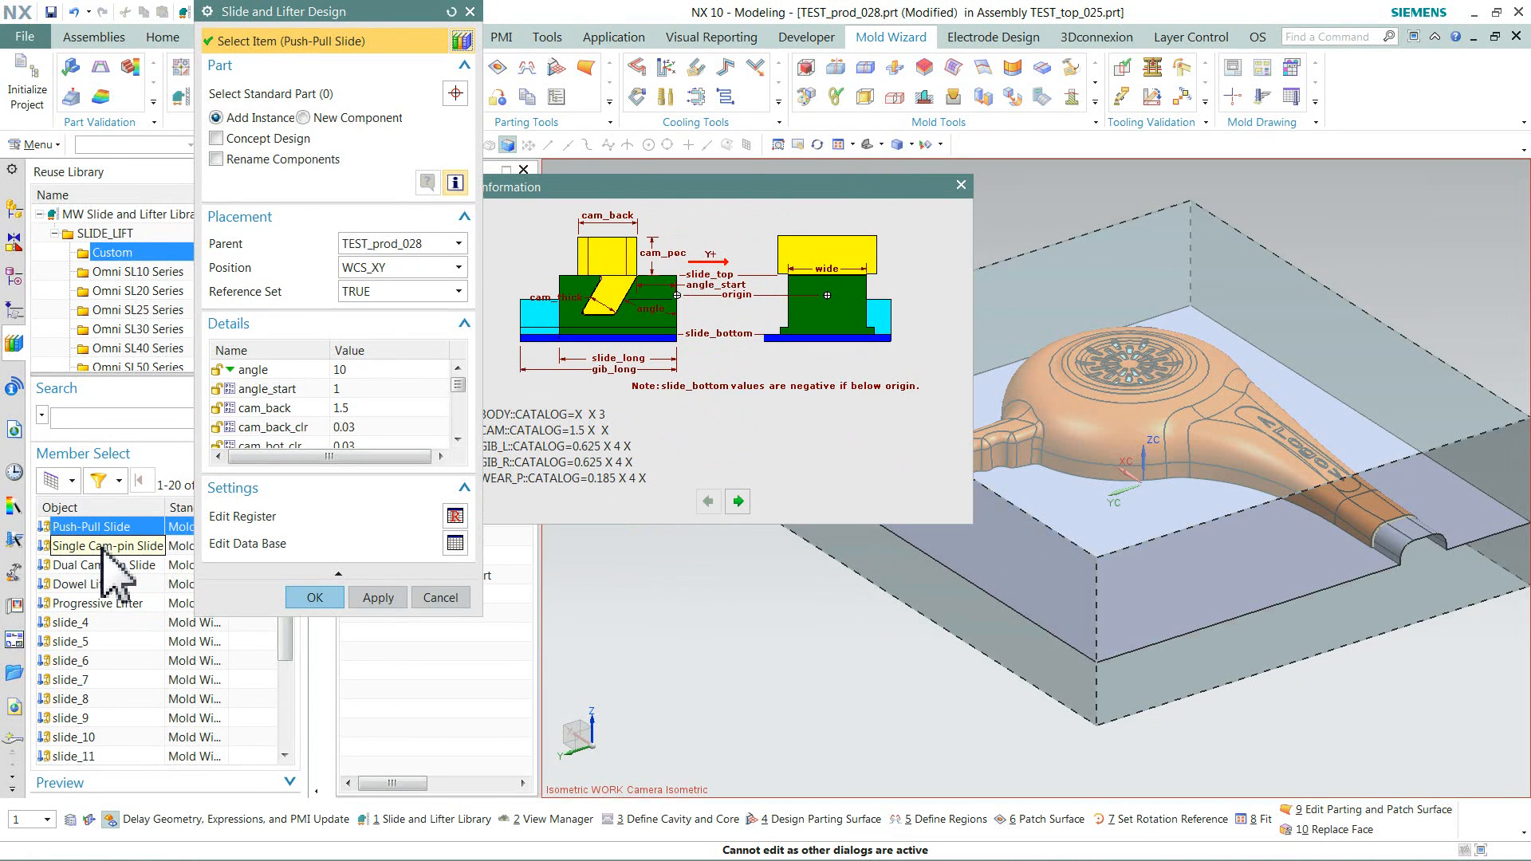
- Add a Single Cam-pin Slide to TEST_prod_028 with Position set to POINT, placing one instance at the default WCS coordinates
left_click(102, 548)
left_click(420, 269)
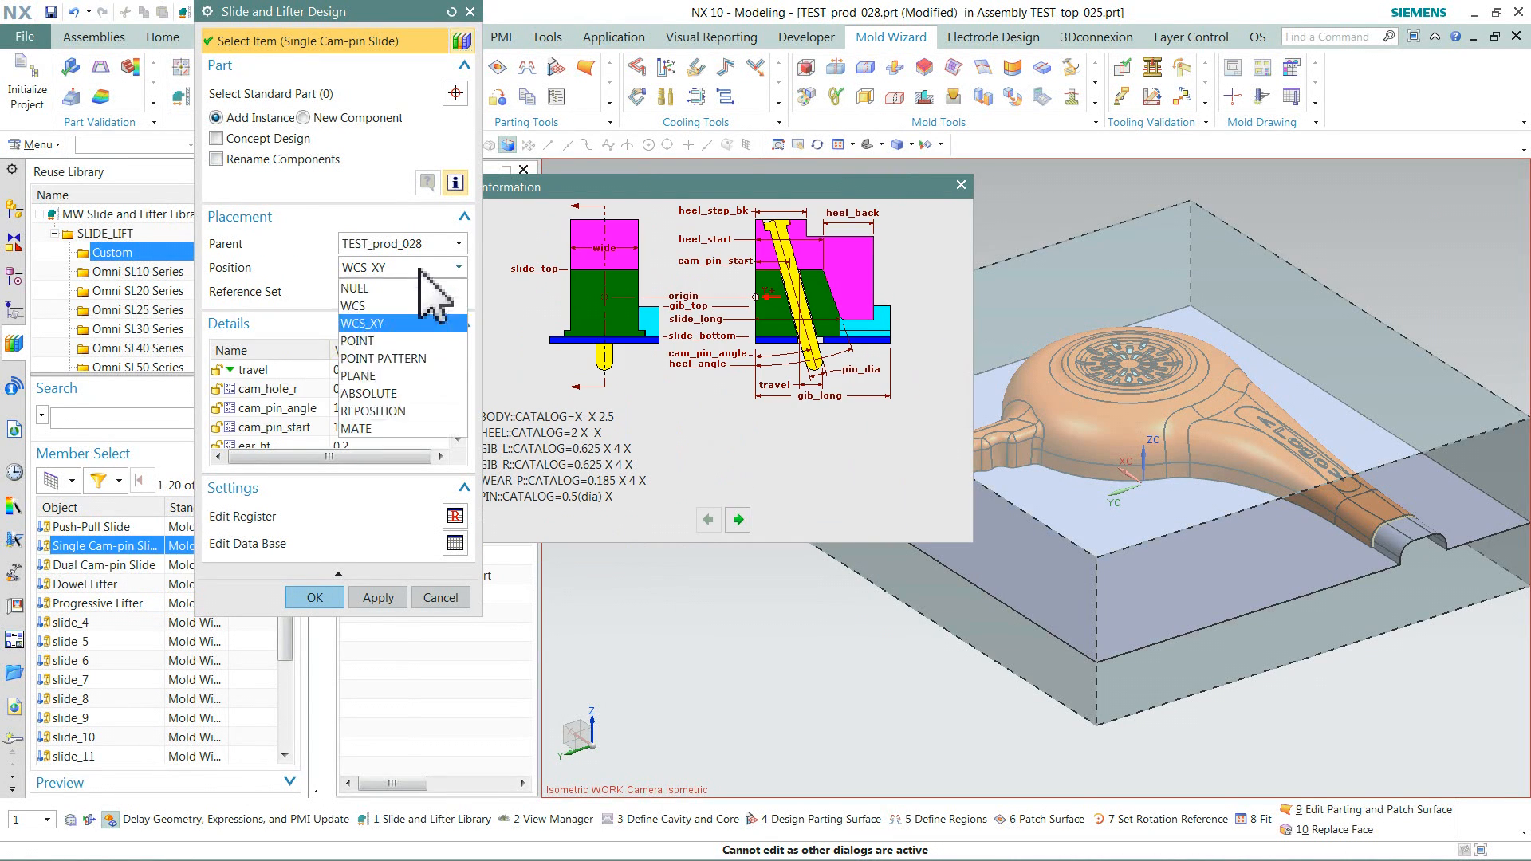
left_click(388, 342)
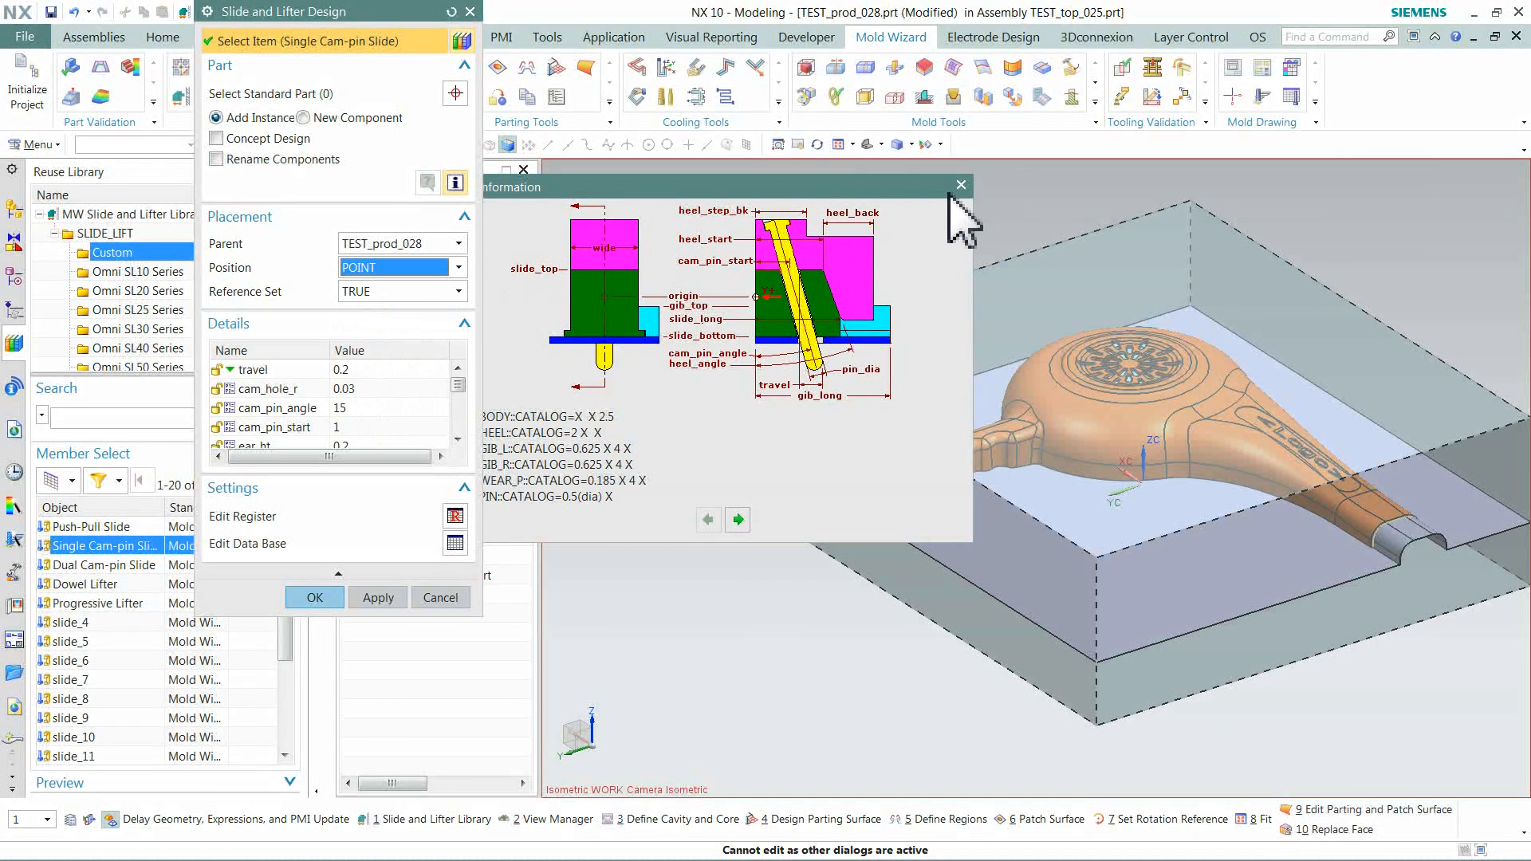
left_click(455, 183)
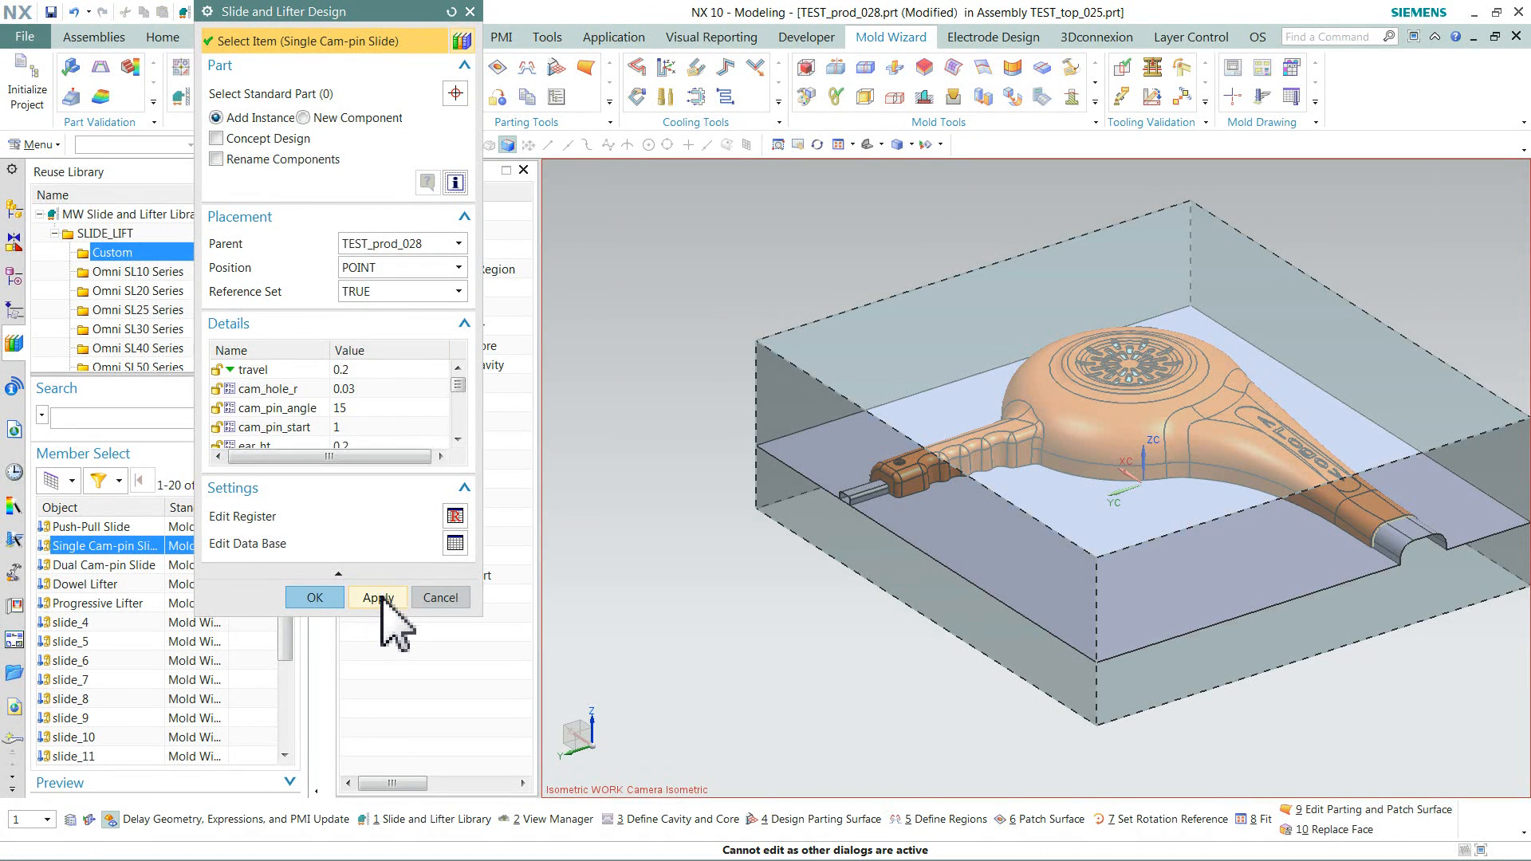
left_click(378, 598)
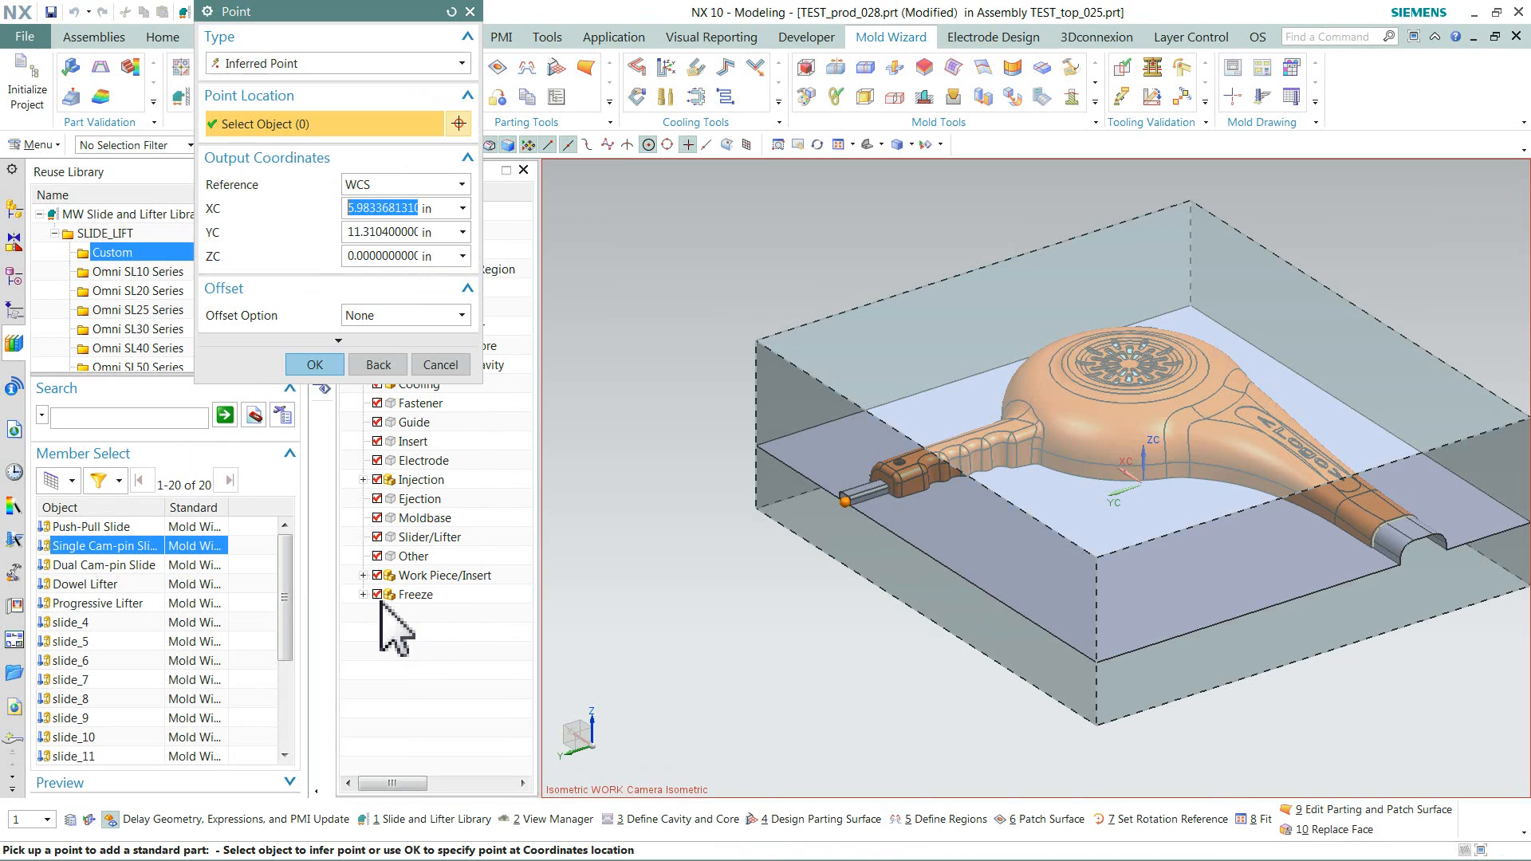
left_click(315, 365)
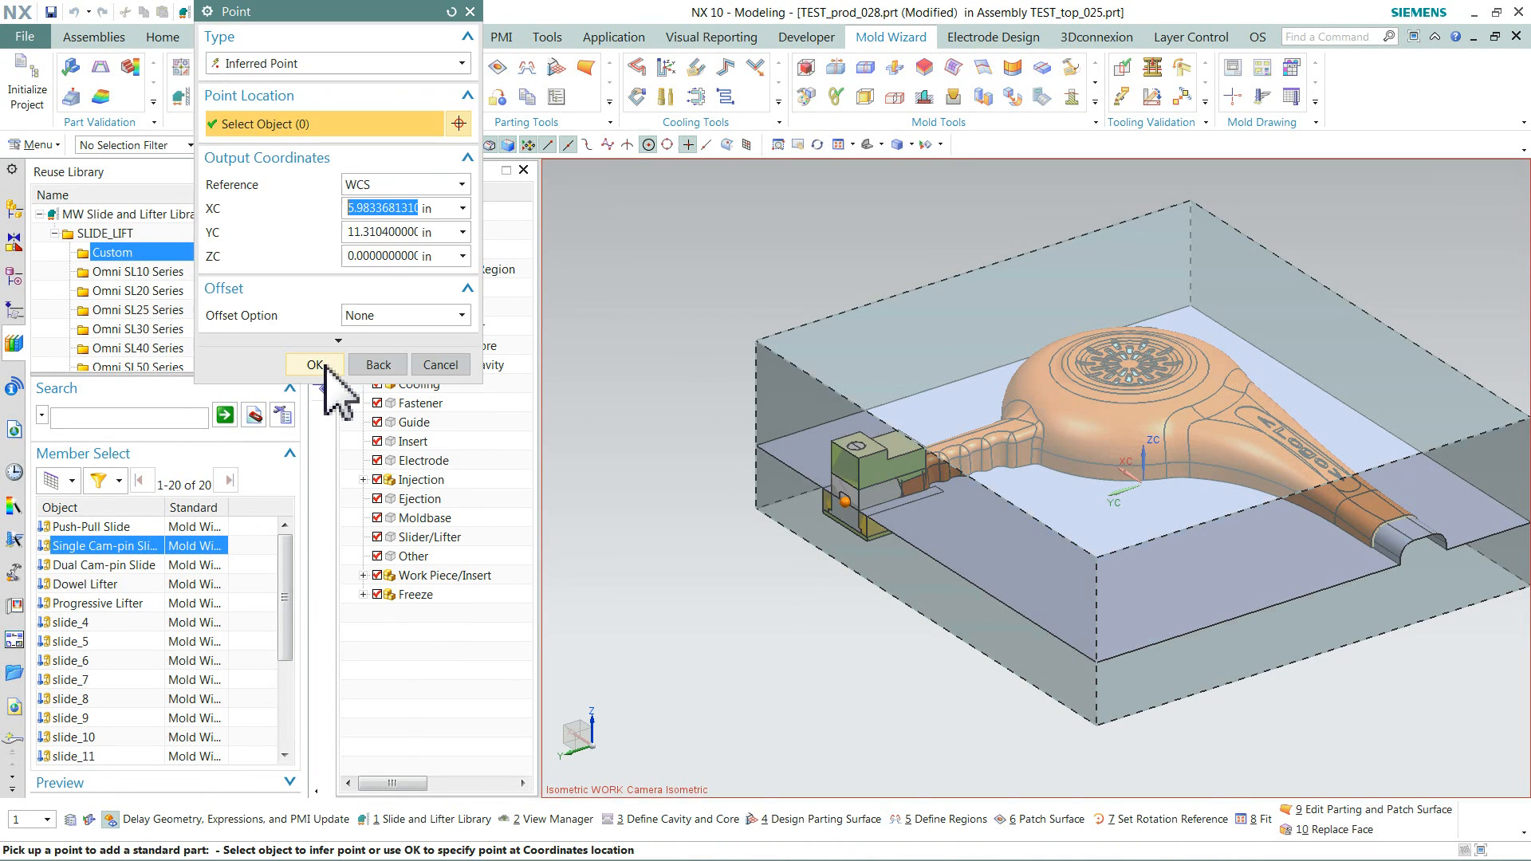
left_click(441, 366)
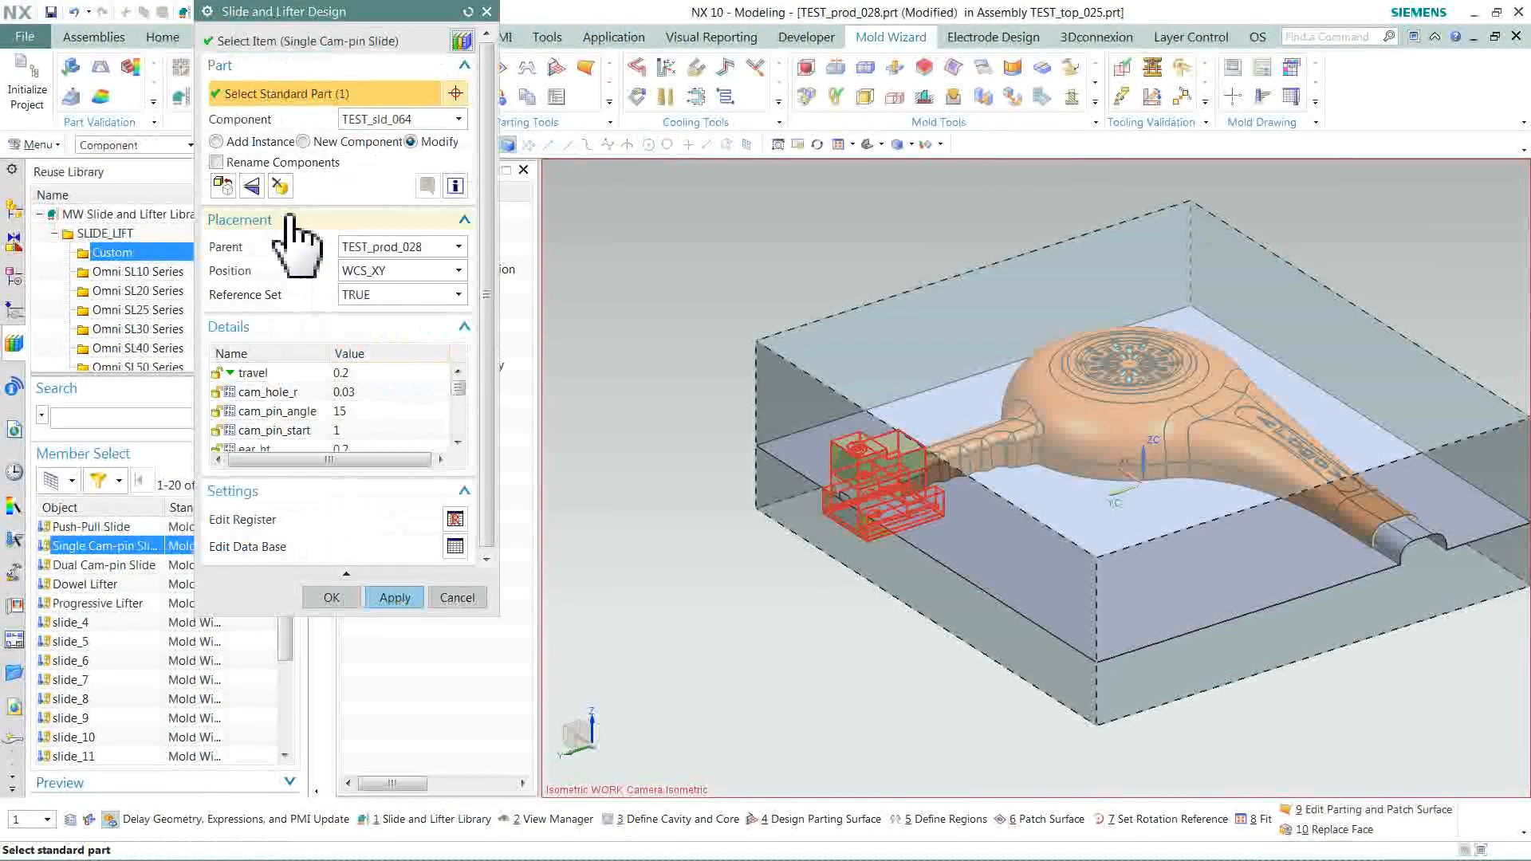
- Rotate the placed cam-pin slide 180° about the ZC-axis with Move Component, and finish the slide design
left_click(224, 185)
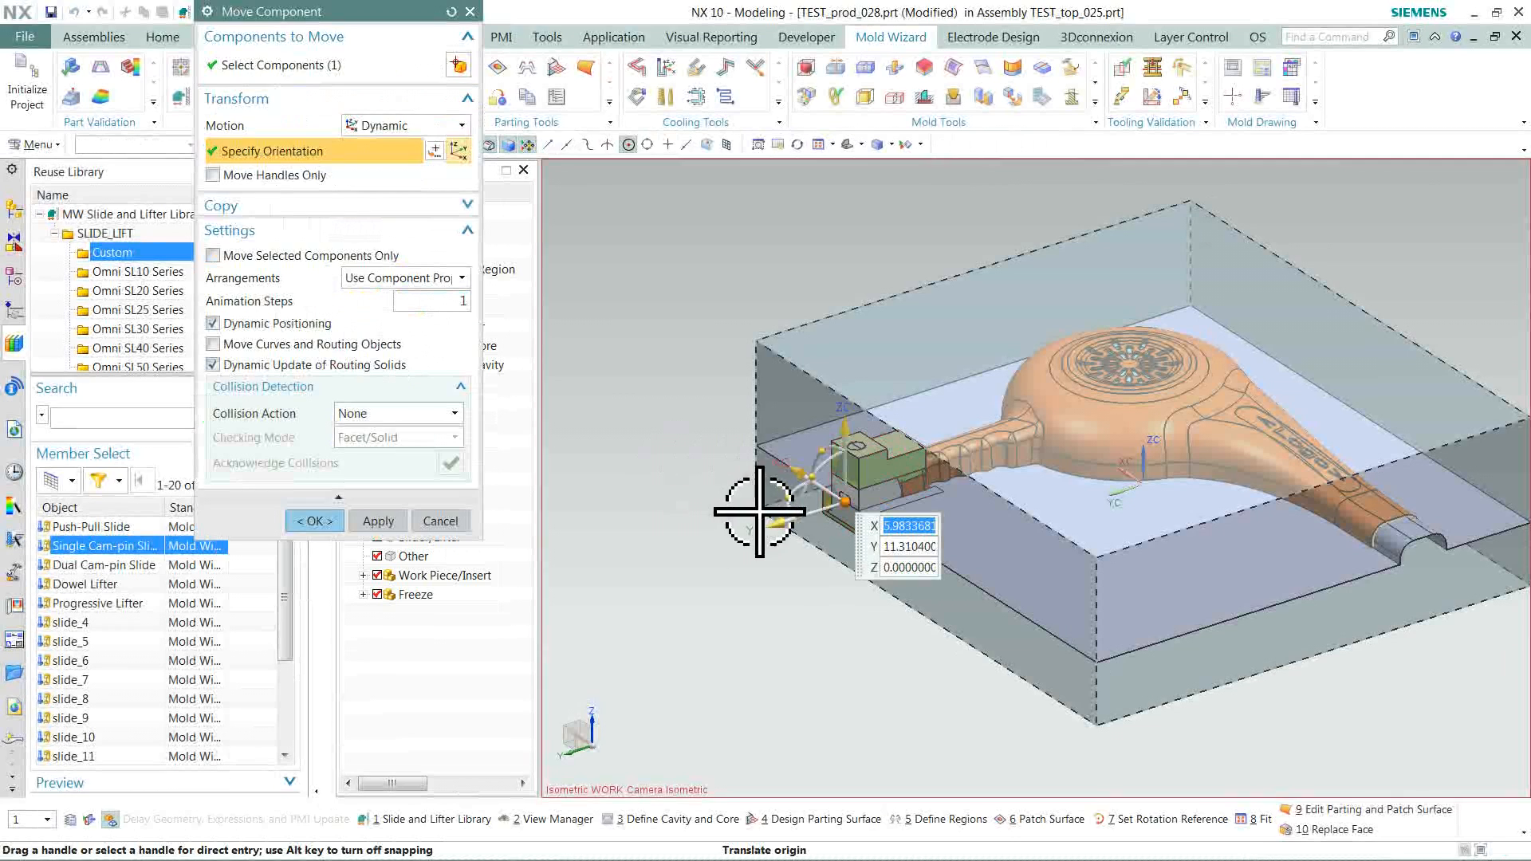
left_click(798, 474)
type("1")
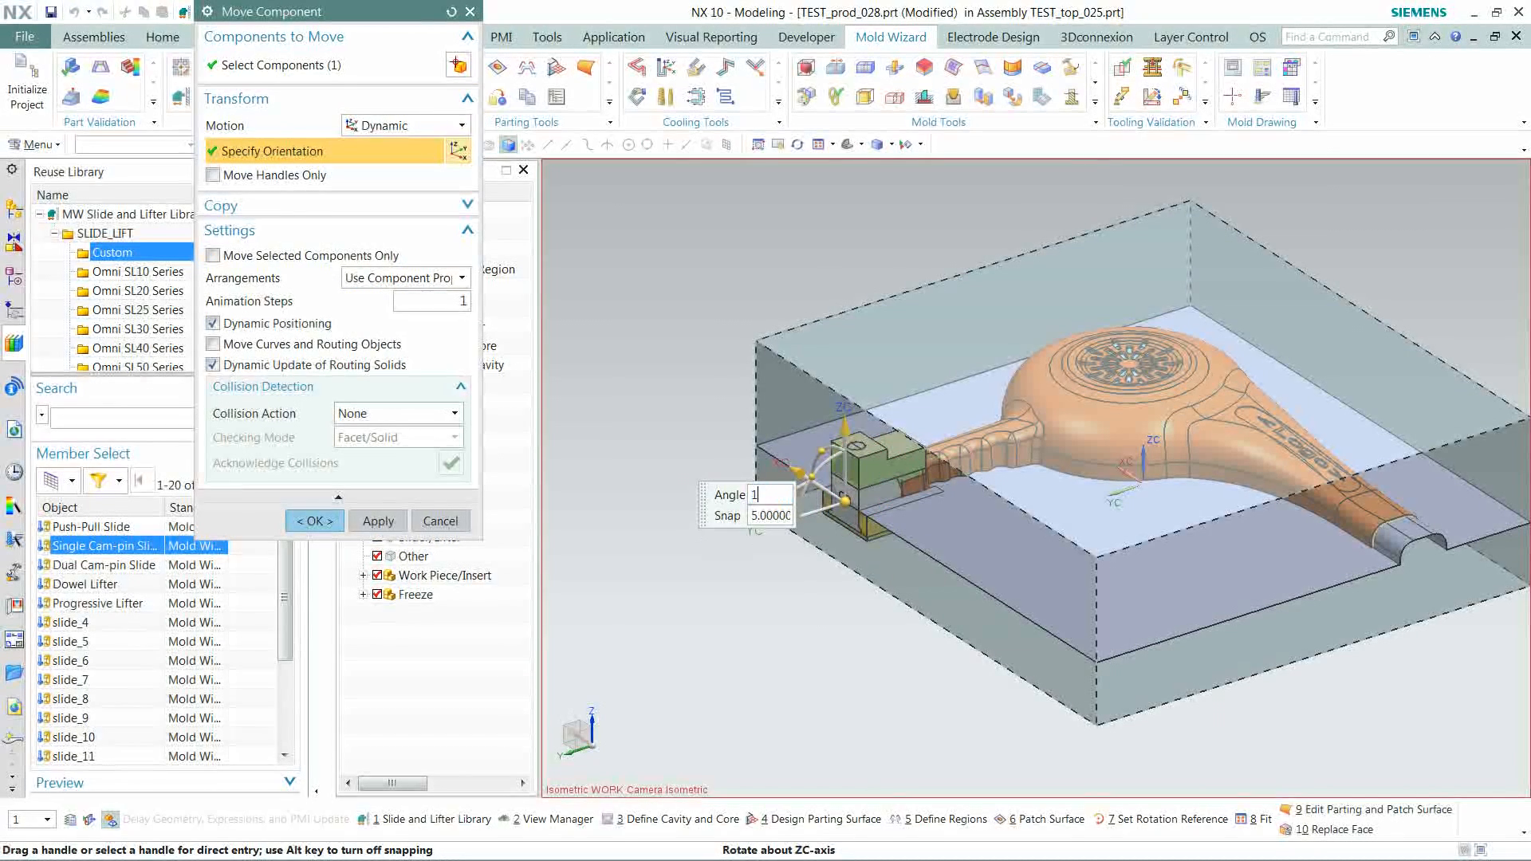
type("80")
key("Return")
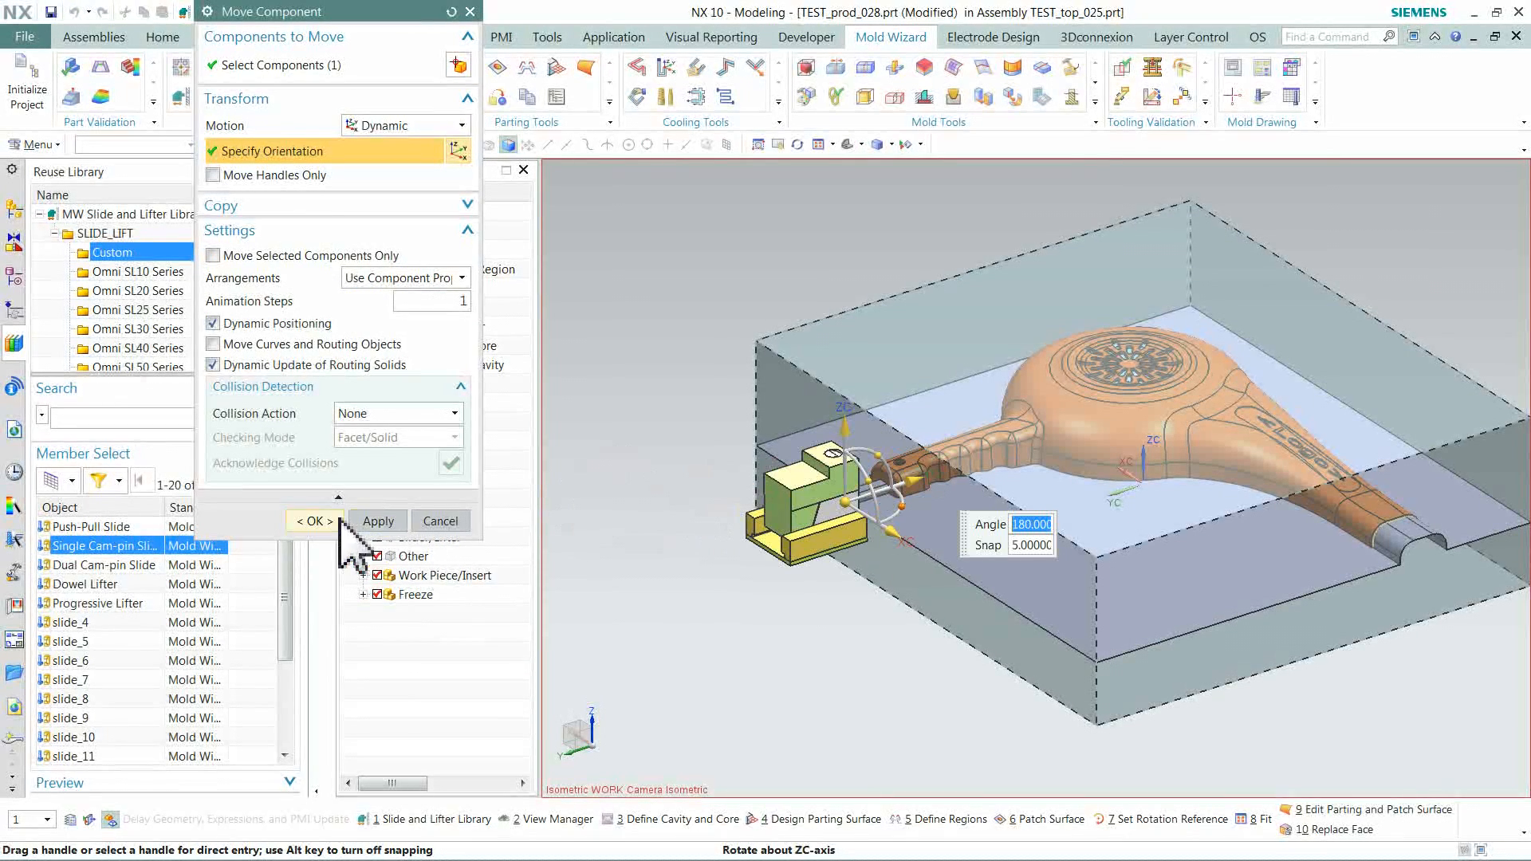
left_click(315, 521)
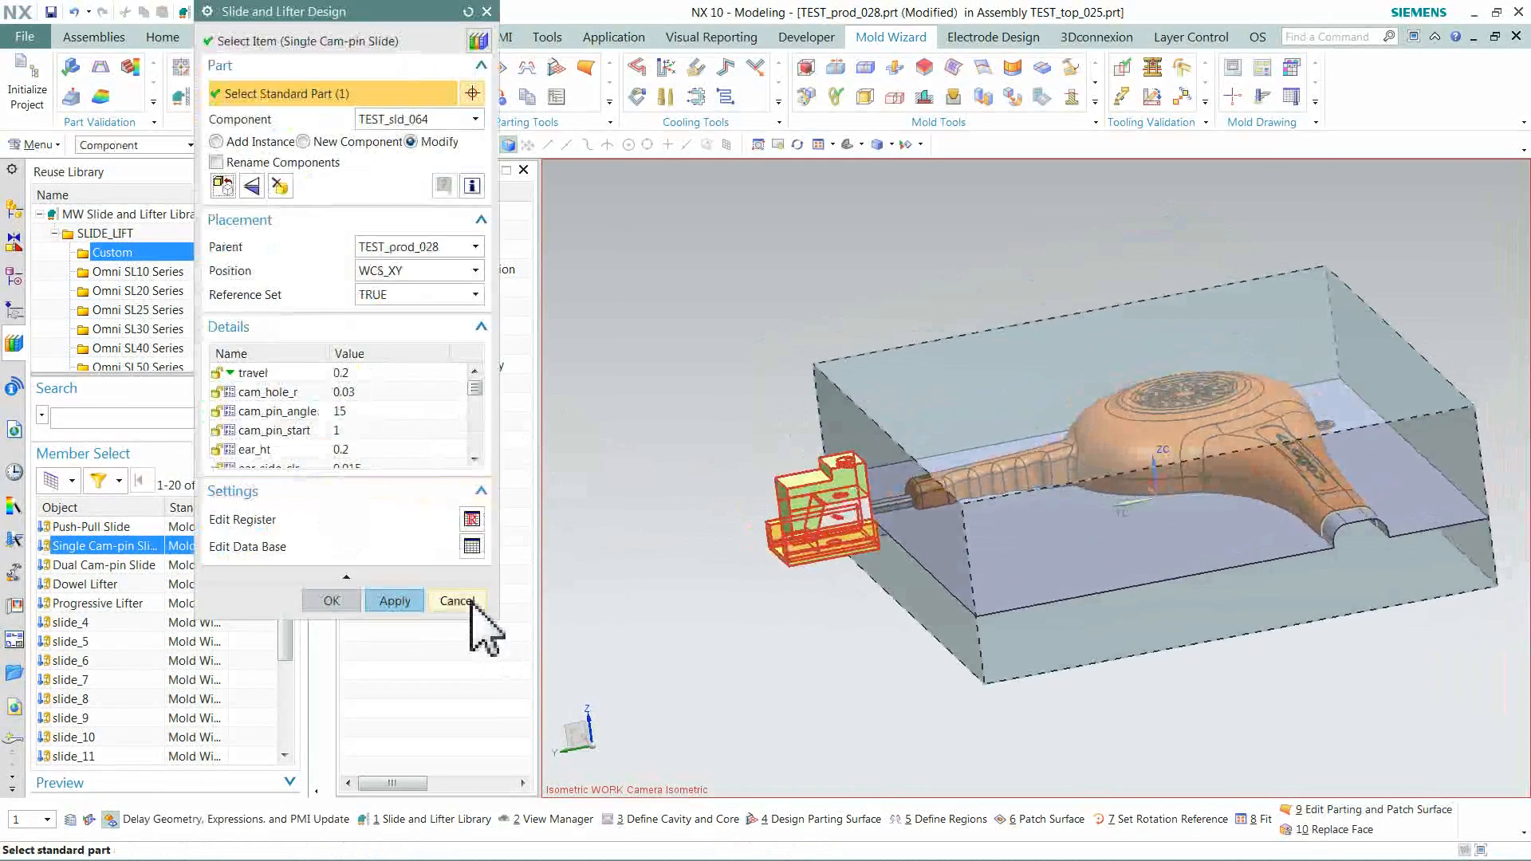
left_click(456, 601)
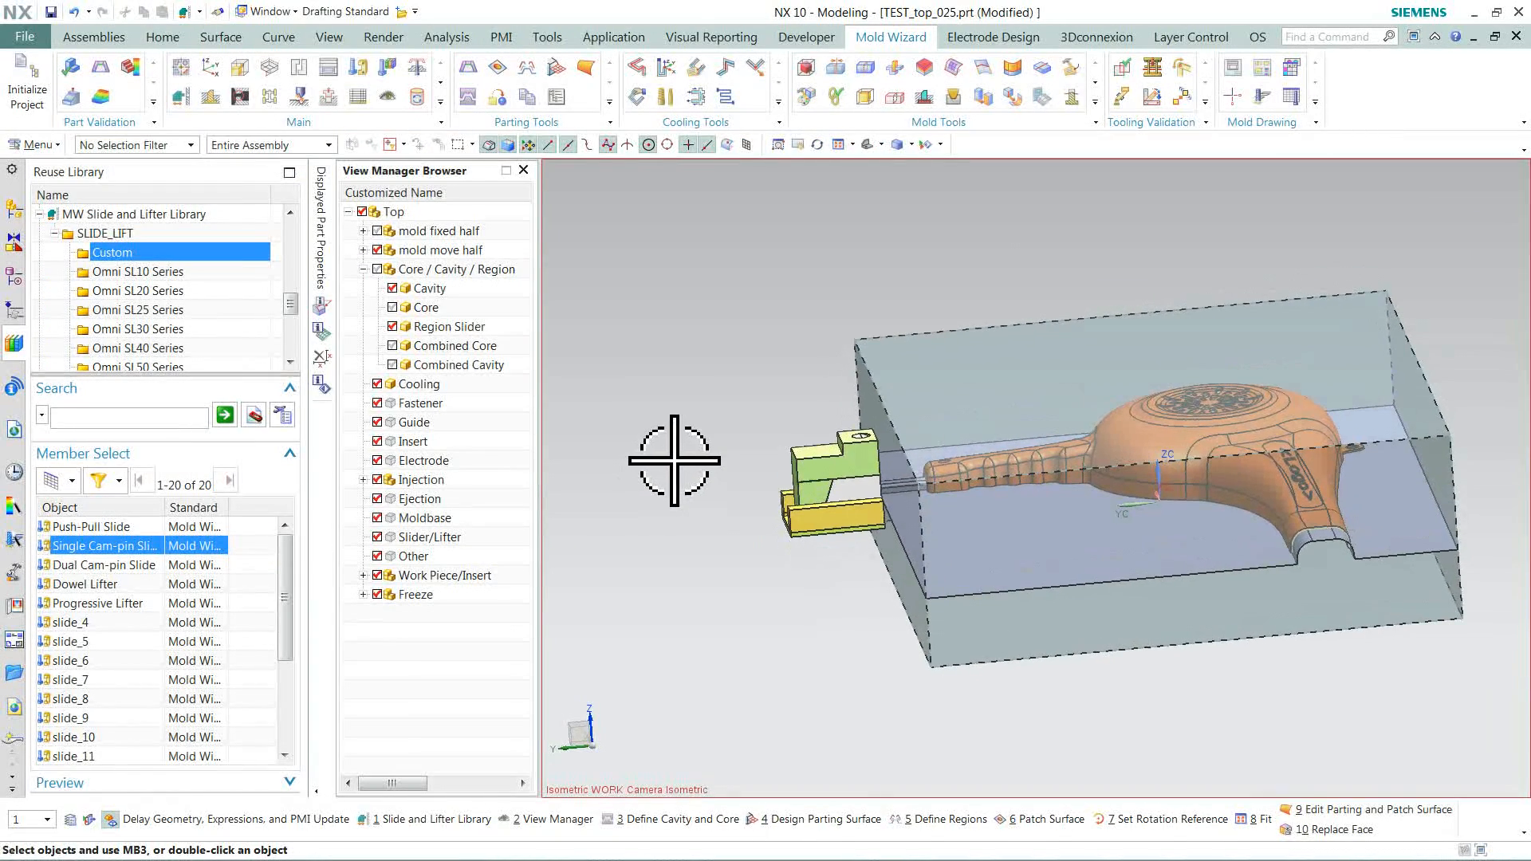
- Create a one-plane view section through the cam-pin slide, moving its origin onto the cam pin and rotating the plane 90° about the YC-axis
key("ctrl+h")
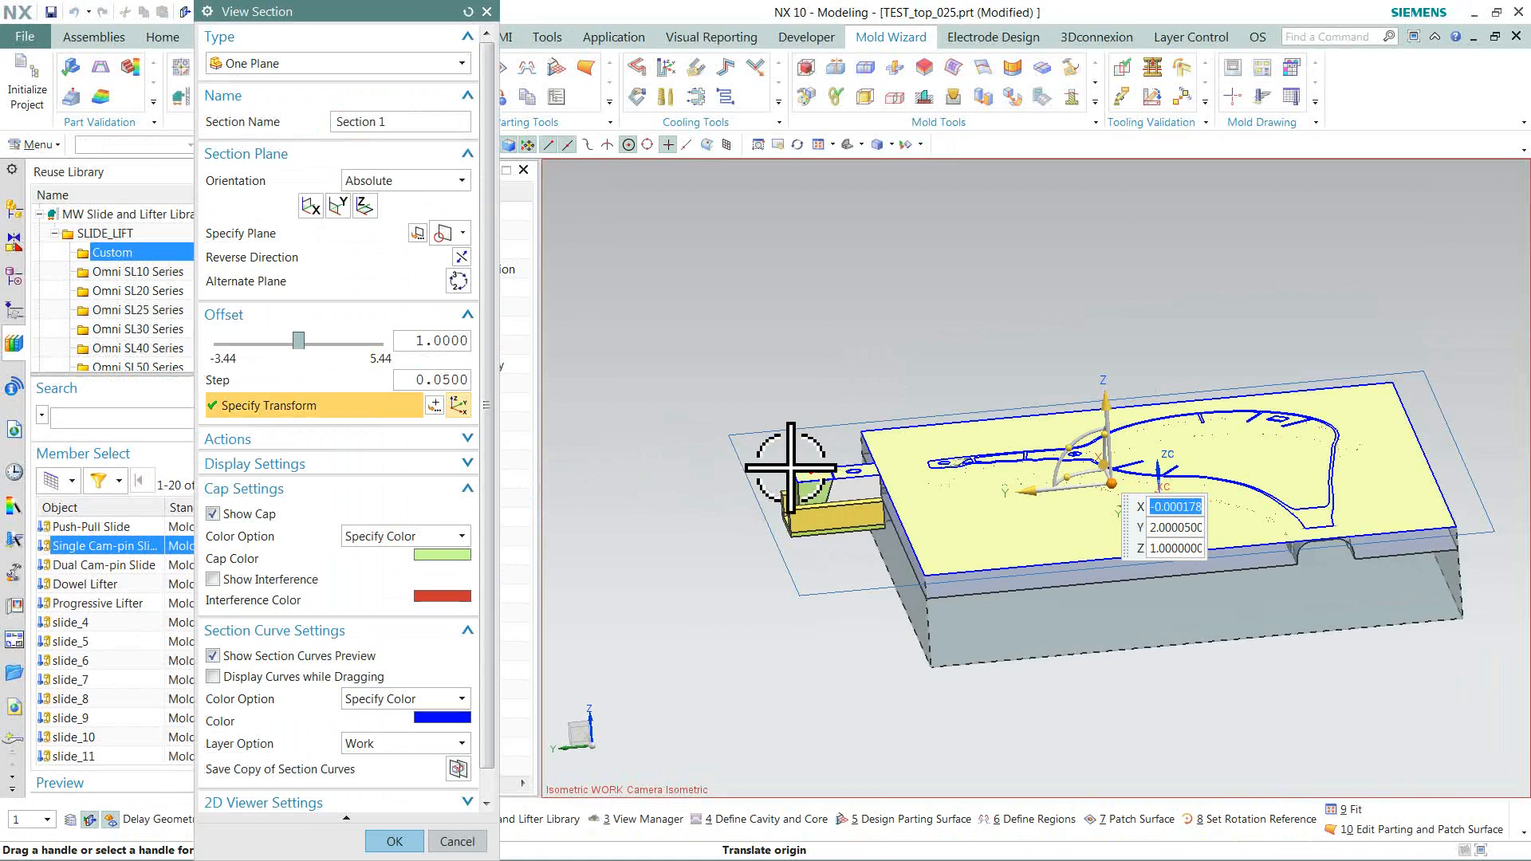
left_click(858, 476)
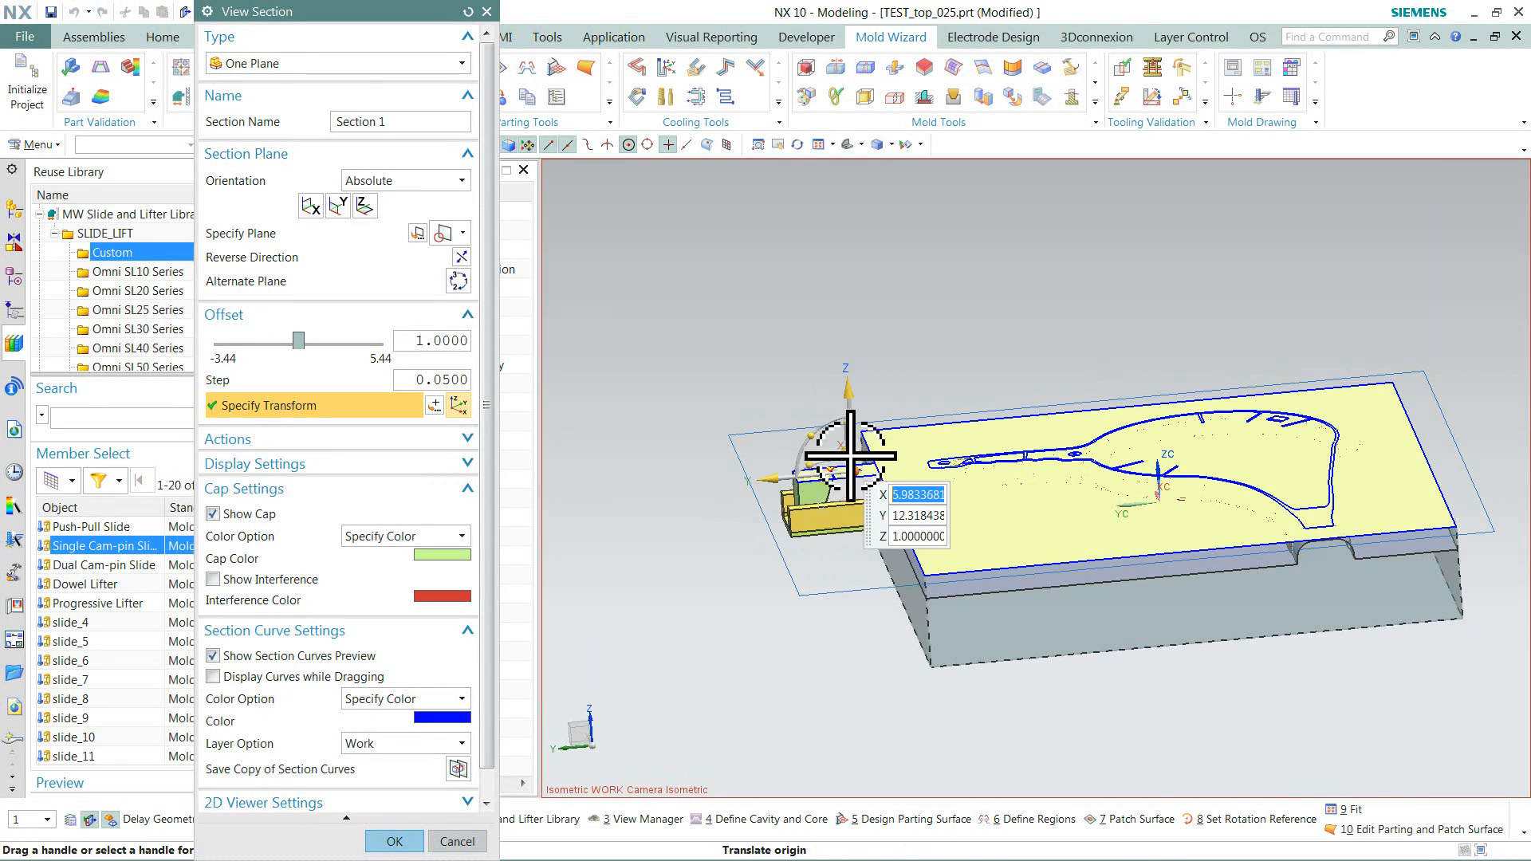
left_click(824, 463)
type("90")
key("Return")
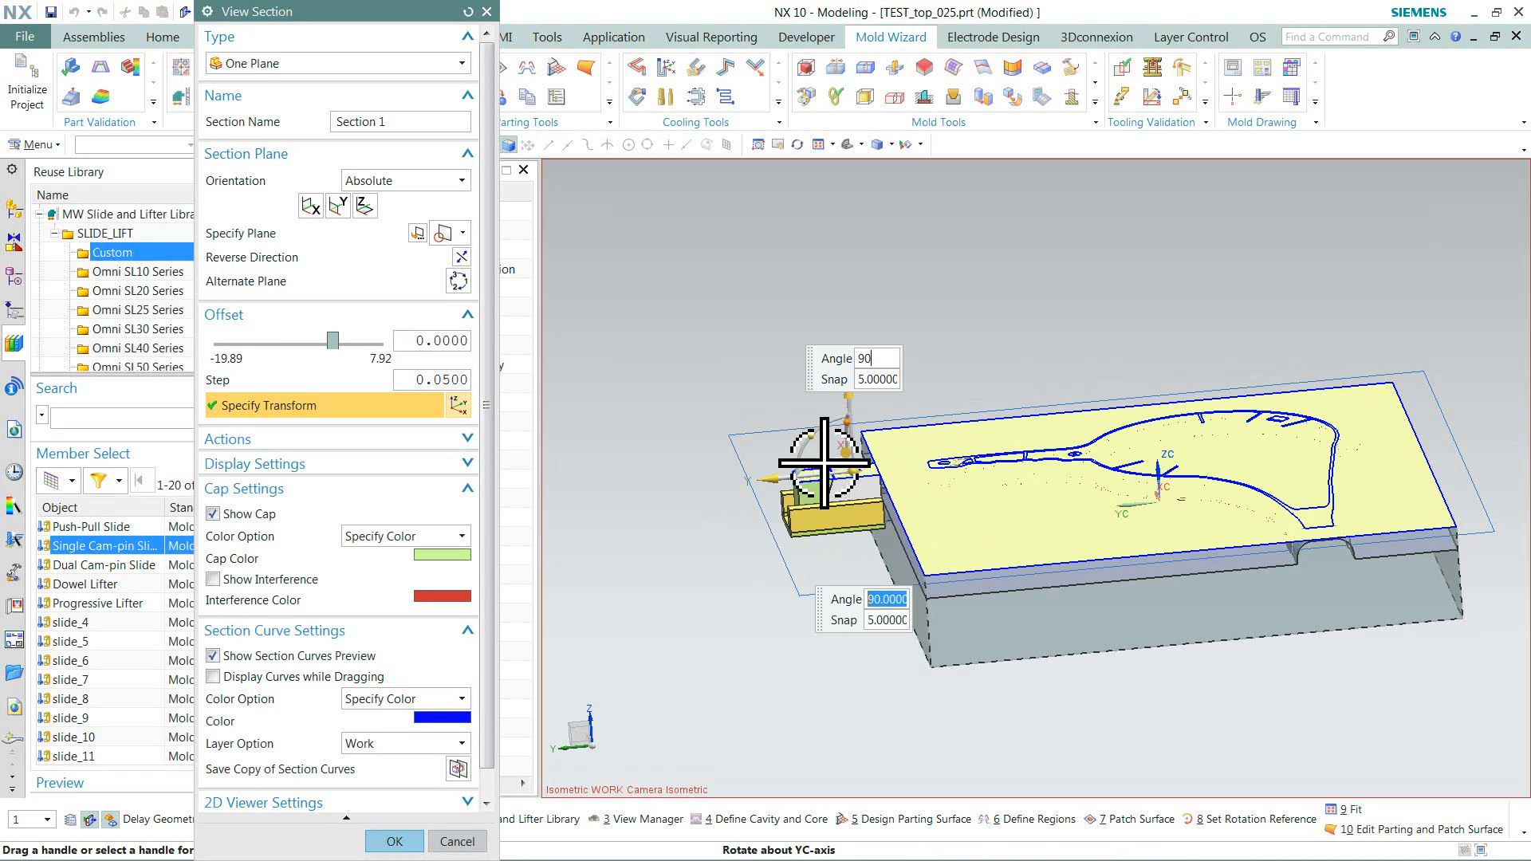
key("Return")
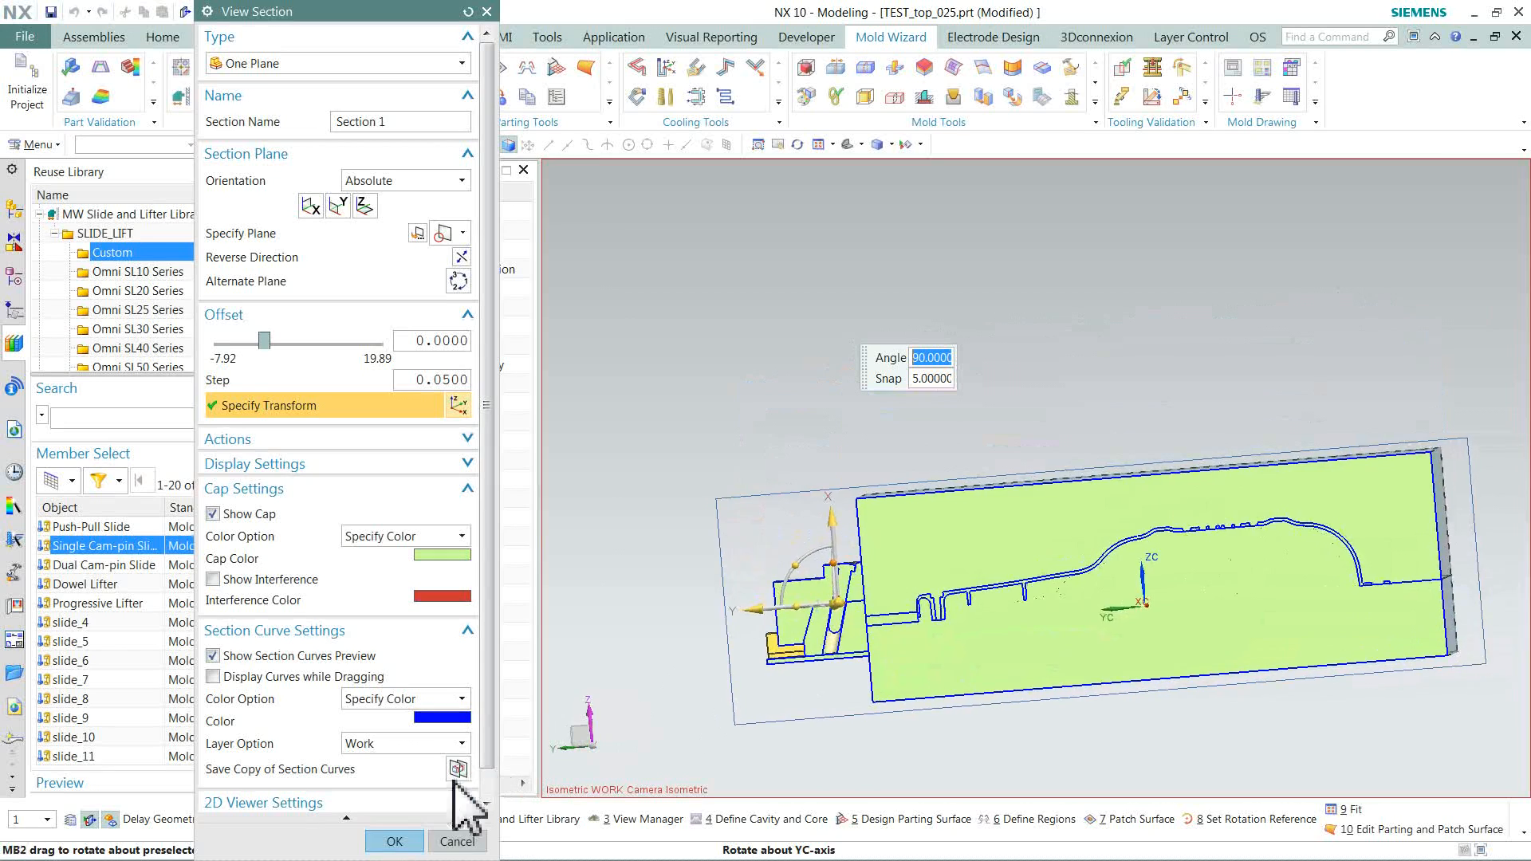
left_click(395, 842)
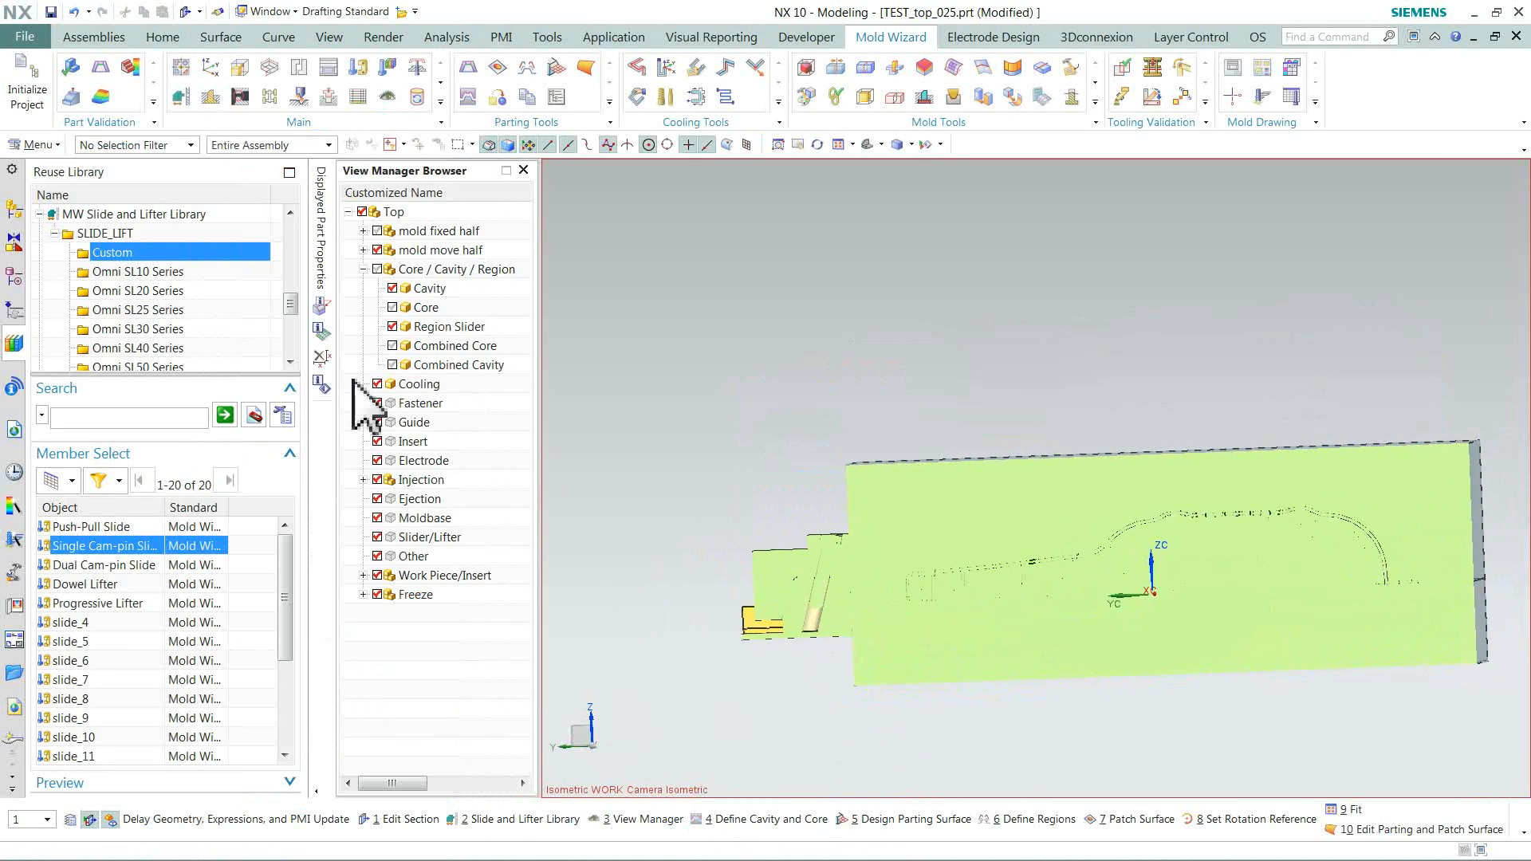
- Turn on the display of the Sections group in the Assembly Navigator to show the section curves on the cut mold and slide
left_click(12, 210)
left_click(53, 252)
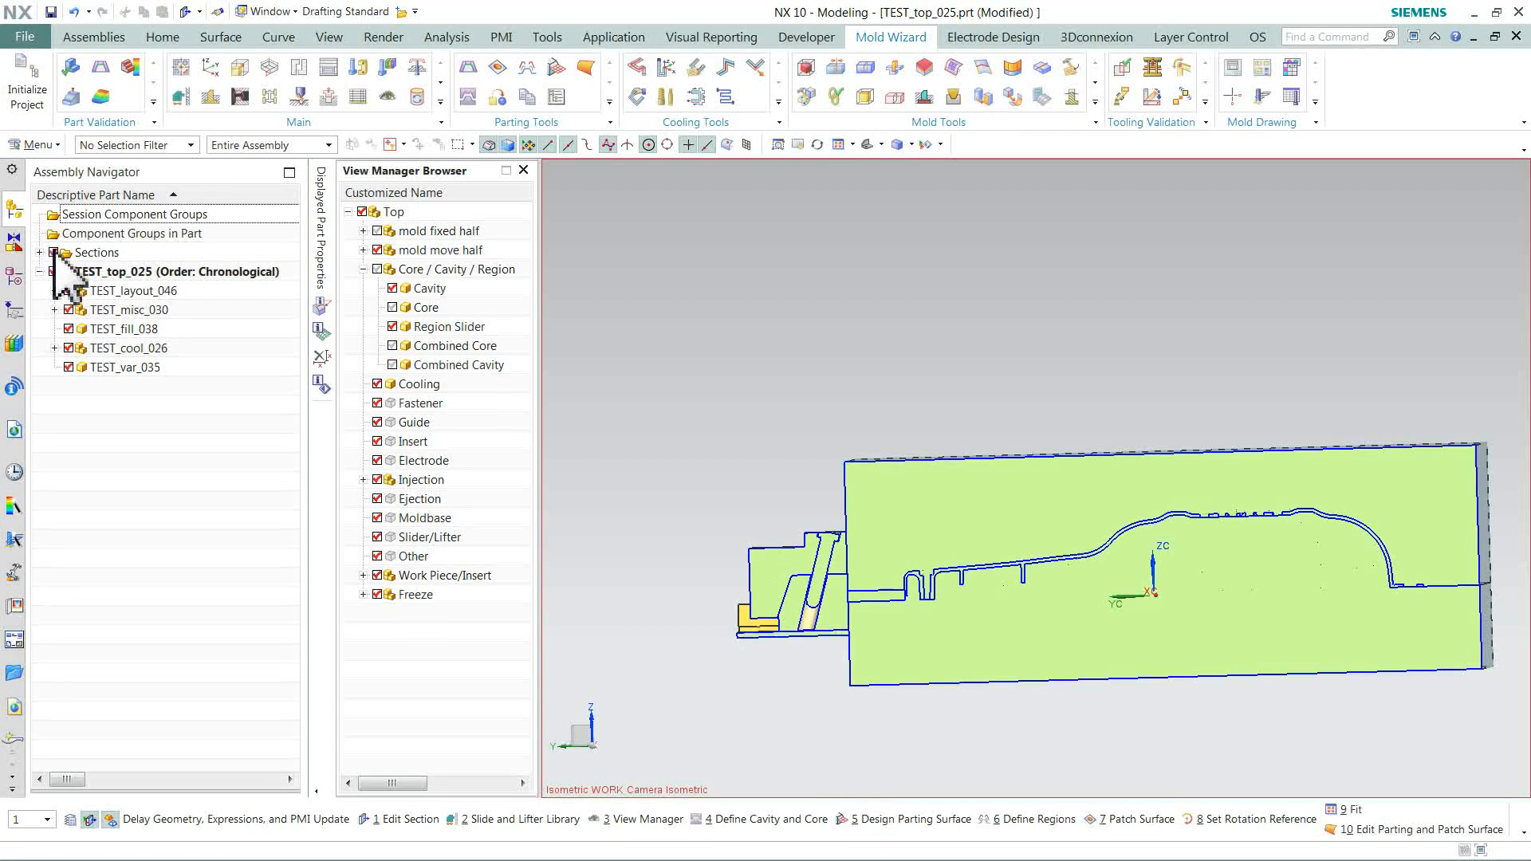
scroll(899, 655, "up", 5)
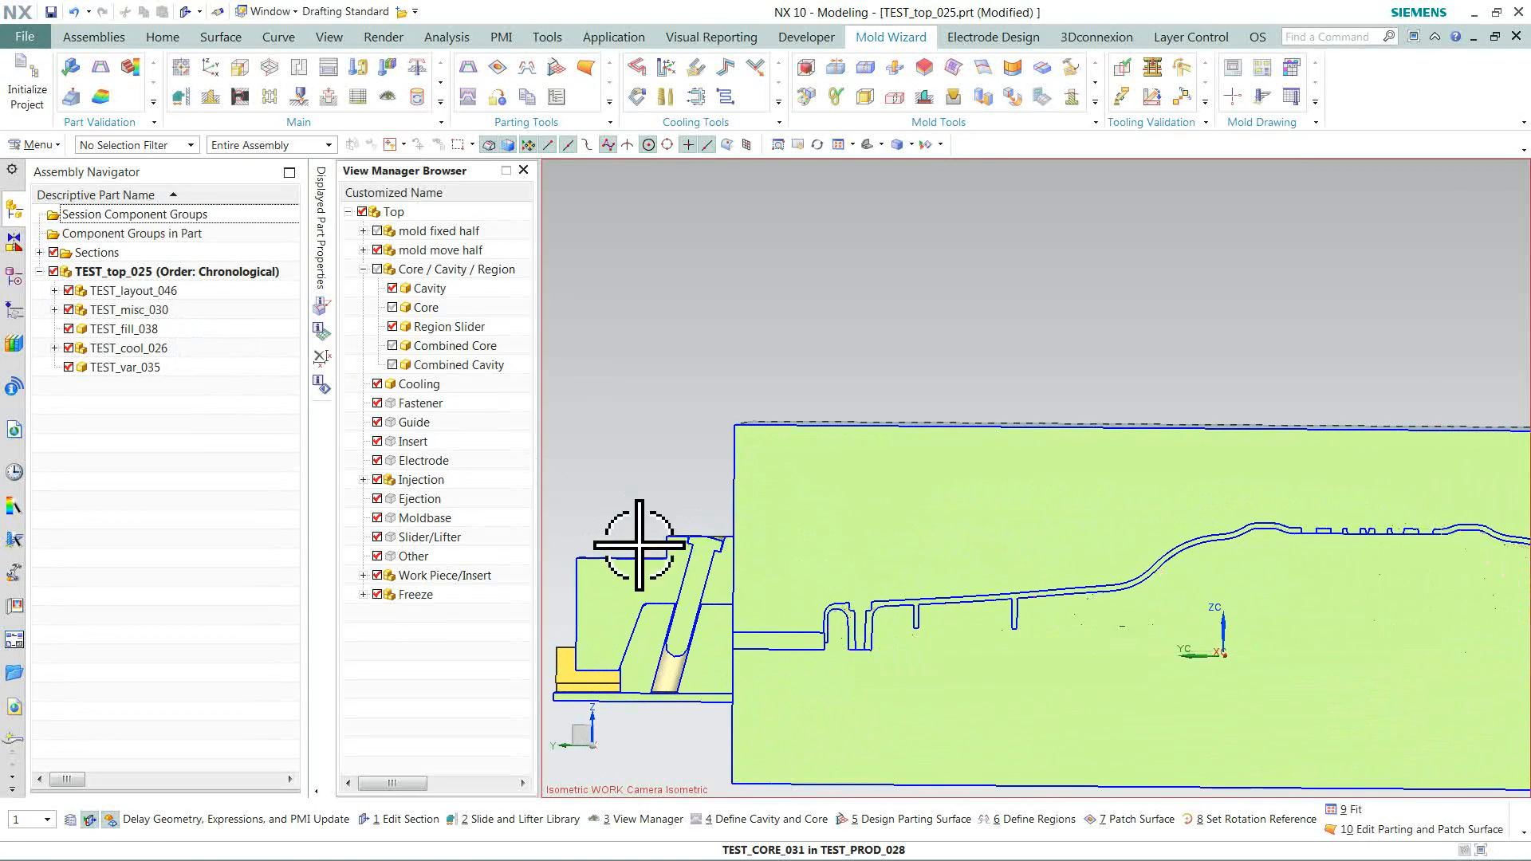
- Edit Section 1 and set the cap's Color Option to Body Color
left_click(40, 252)
right_click(112, 273)
left_click(142, 303)
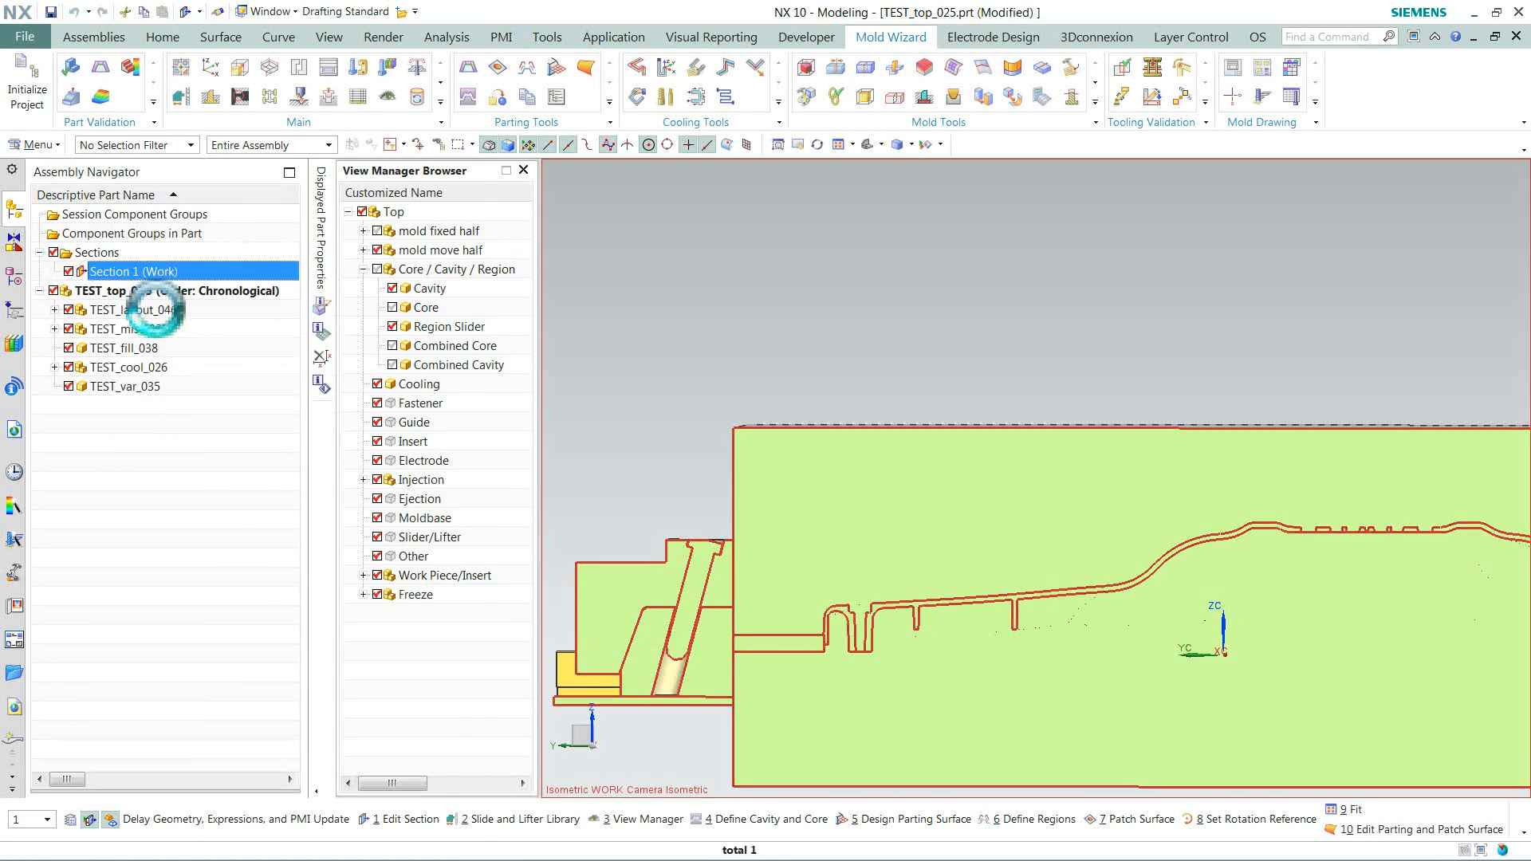
left_click(399, 540)
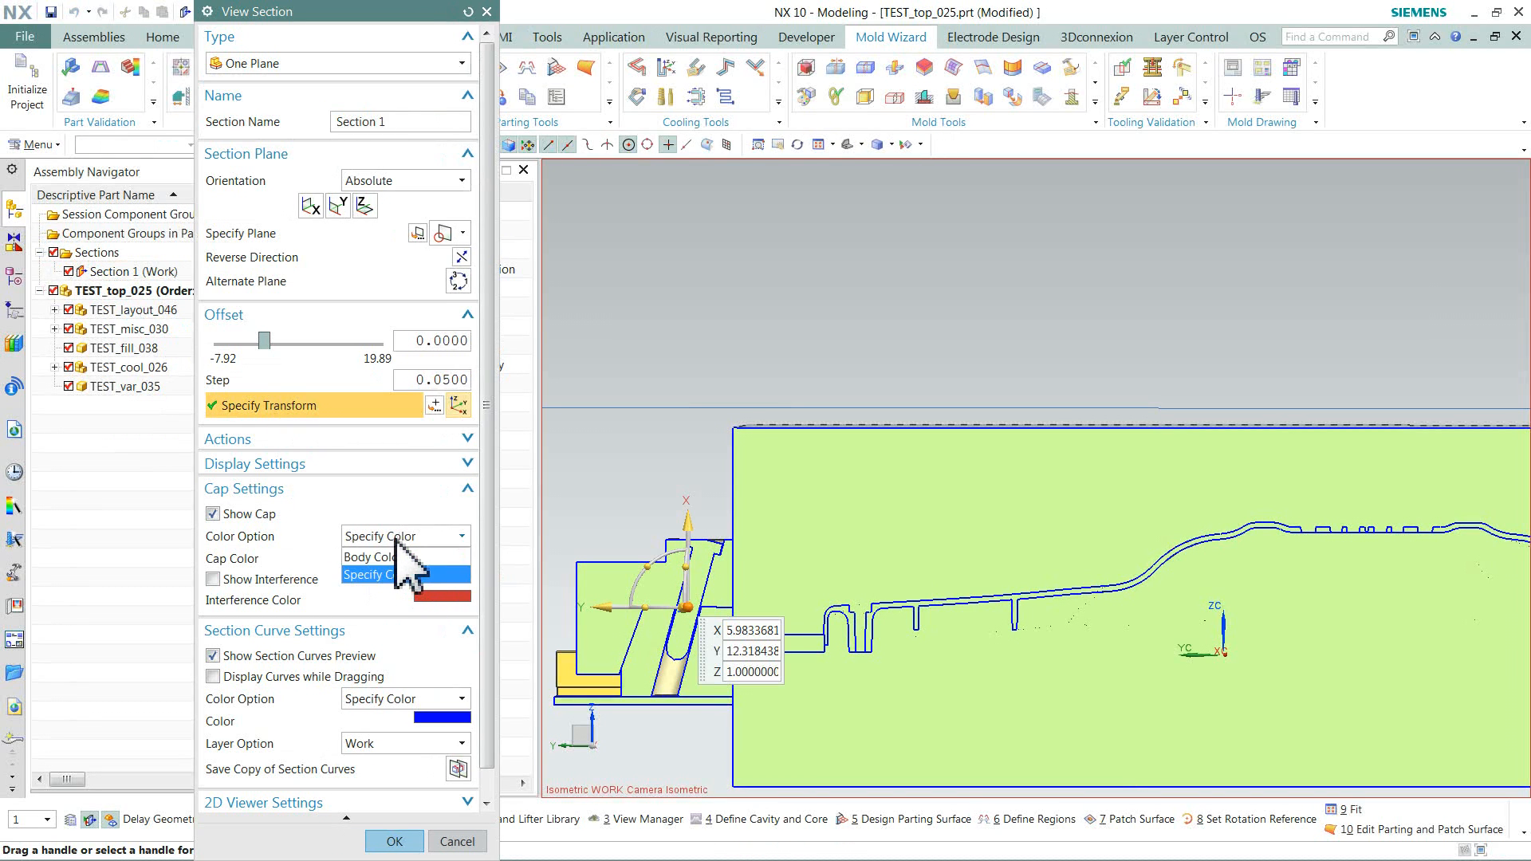
left_click(401, 554)
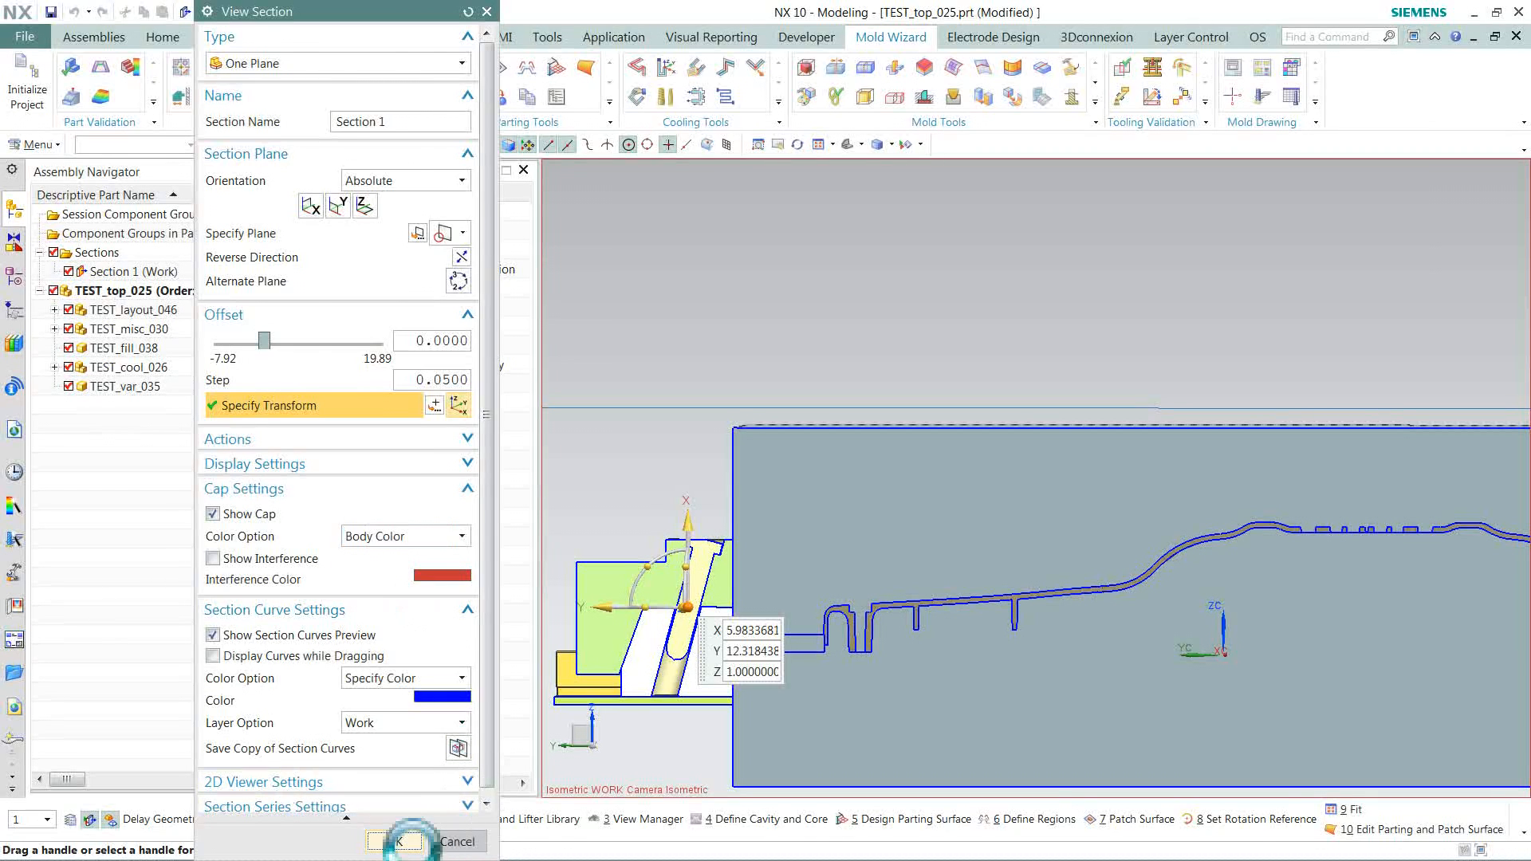
left_click(394, 842)
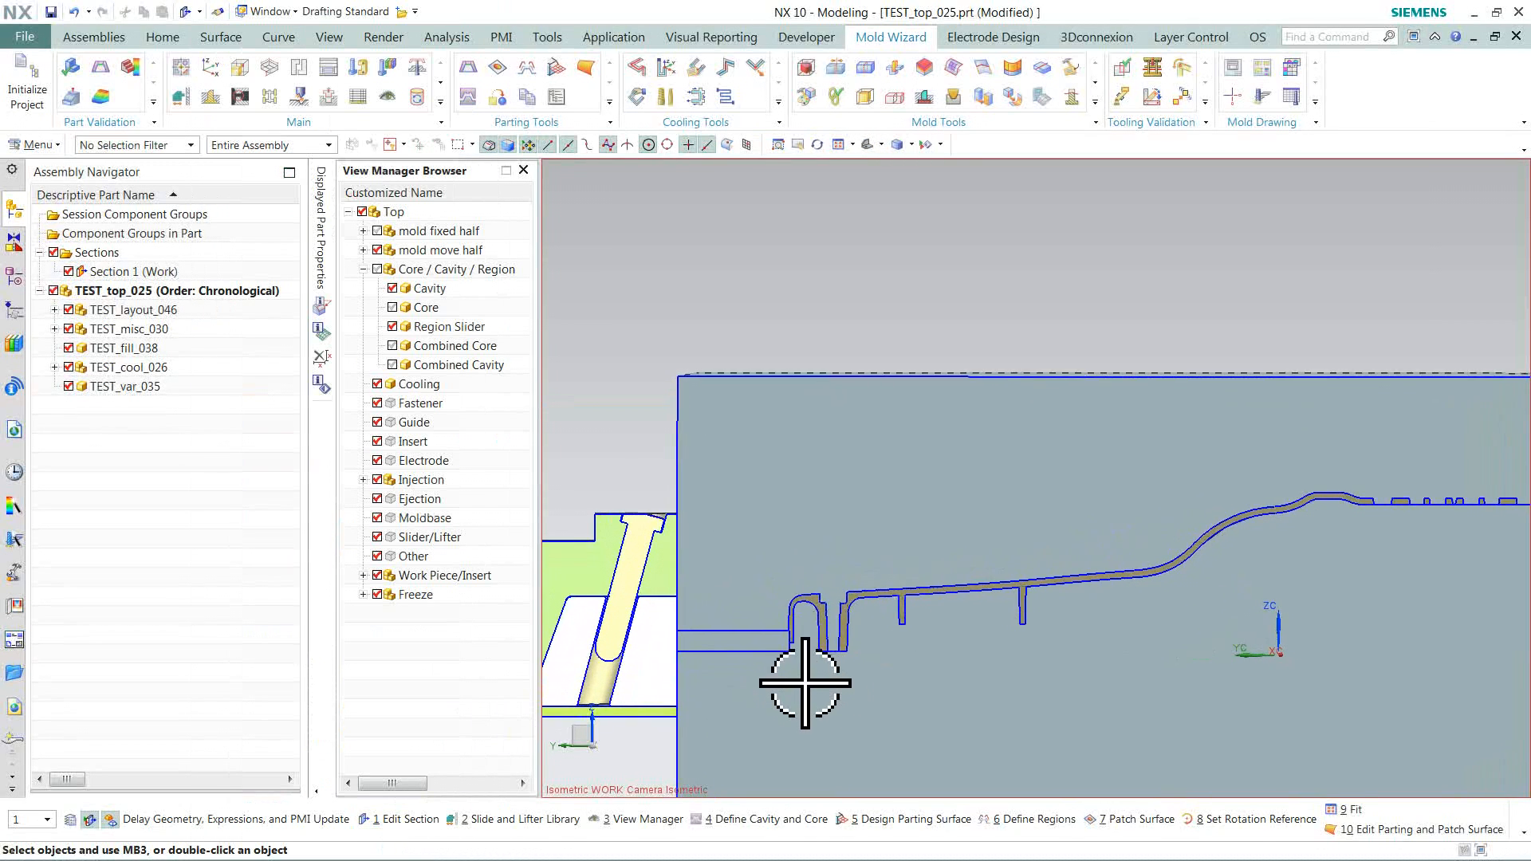